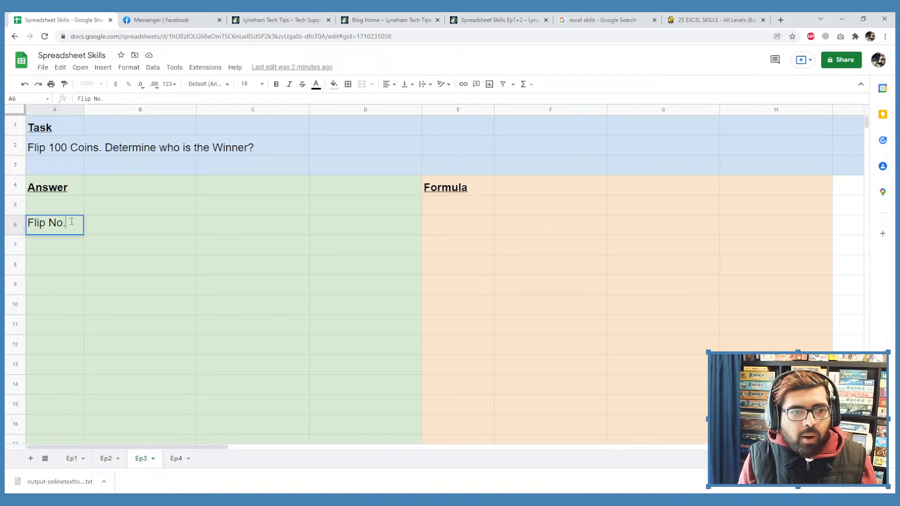
# Enter the heading "Flip No." in cell A6 and make it bold
pyautogui.press('Return')
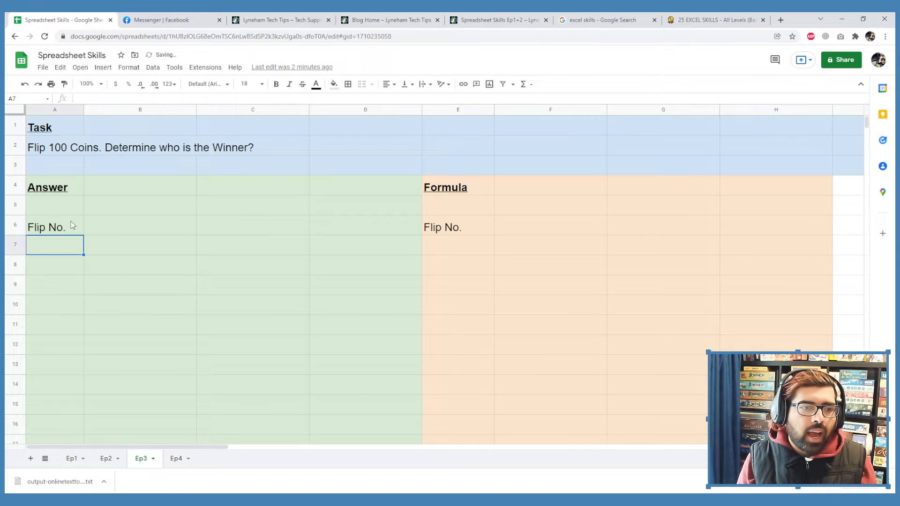
pyautogui.click(71, 221)
pyautogui.hotkey('ctrl', 'b')
pyautogui.press('Down')
pyautogui.press('Up')
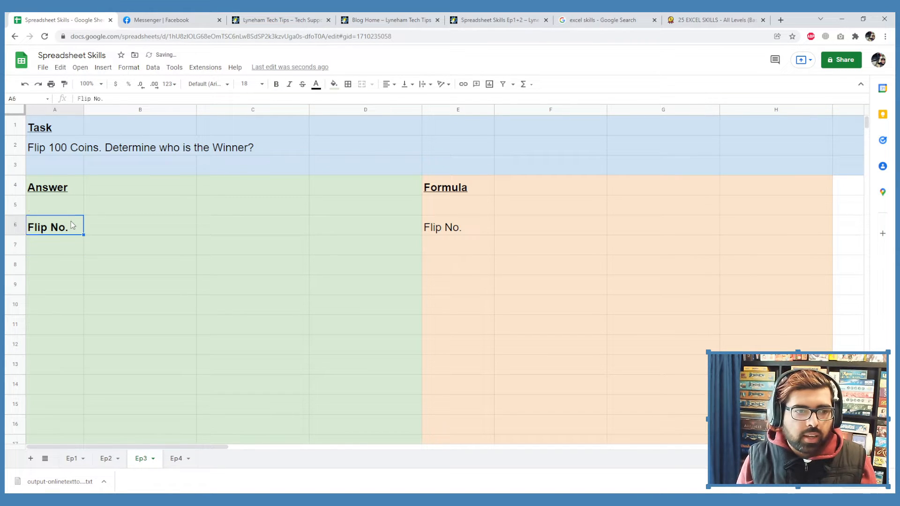
pyautogui.press('Down')
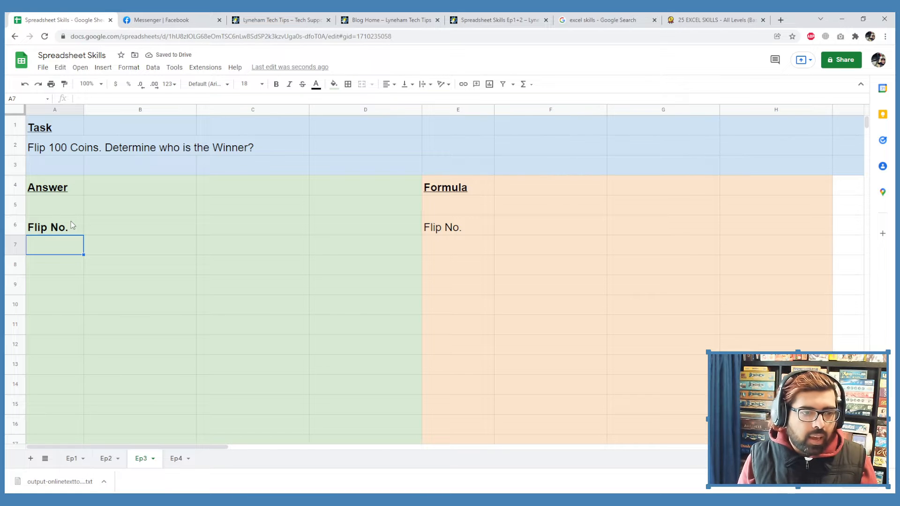
# Enter the flip numbers 1 to 5 in cells A7 to A11
pyautogui.write('1')
pyautogui.press('Return')
pyautogui.write('2')
pyautogui.press('Return')
pyautogui.write('3')
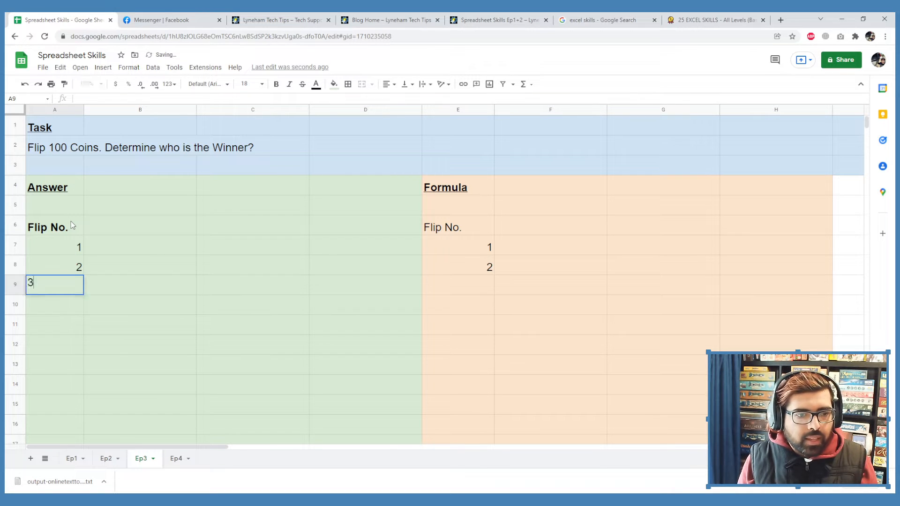
pyautogui.press('Return')
pyautogui.write('4')
pyautogui.press('Return')
pyautogui.write('5')
pyautogui.press('Return')
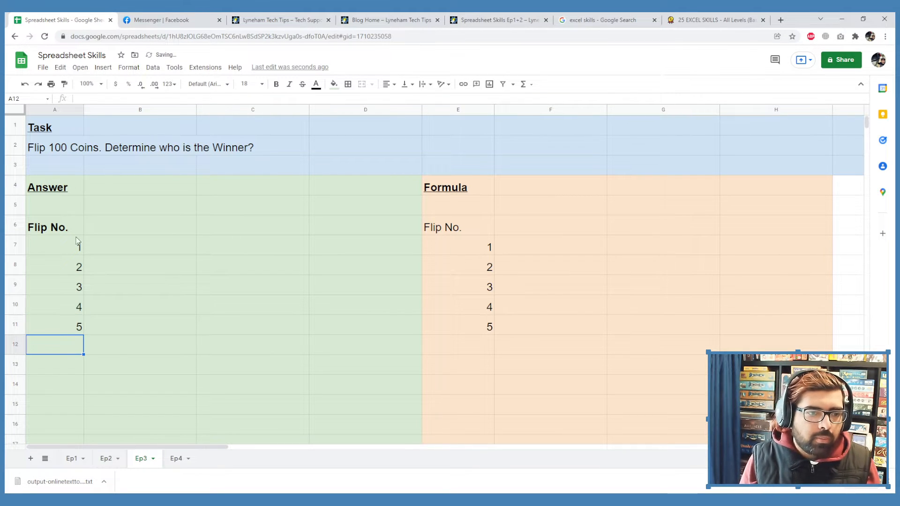
# Extend the flip number series from A7:A11 down to 100 in cell A106
pyautogui.moveTo(75, 248); pyautogui.dragTo(61, 322)
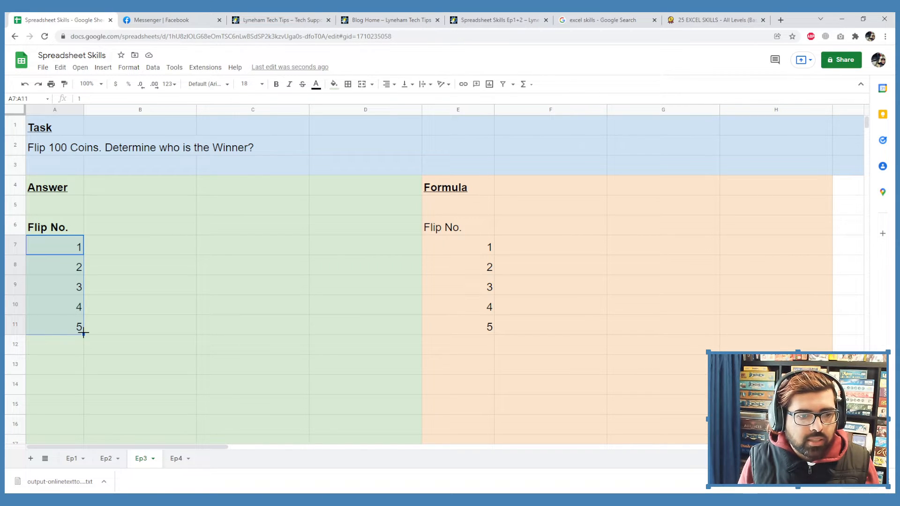
pyautogui.moveTo(84, 332); pyautogui.dragTo(80, 431)
pyautogui.scroll(-2, 79, 431)
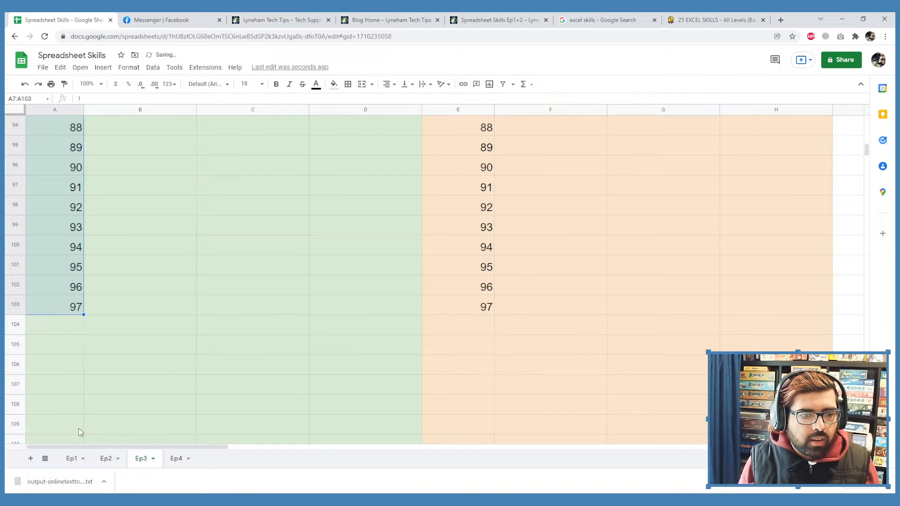
pyautogui.moveTo(83, 314); pyautogui.dragTo(83, 367)
pyautogui.scroll(20, 221, 410)
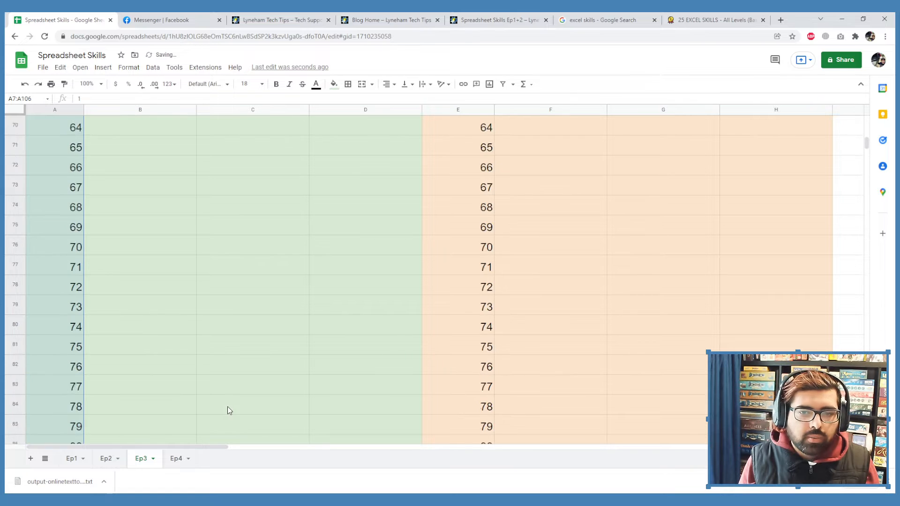
pyautogui.scroll(5, 262, 403)
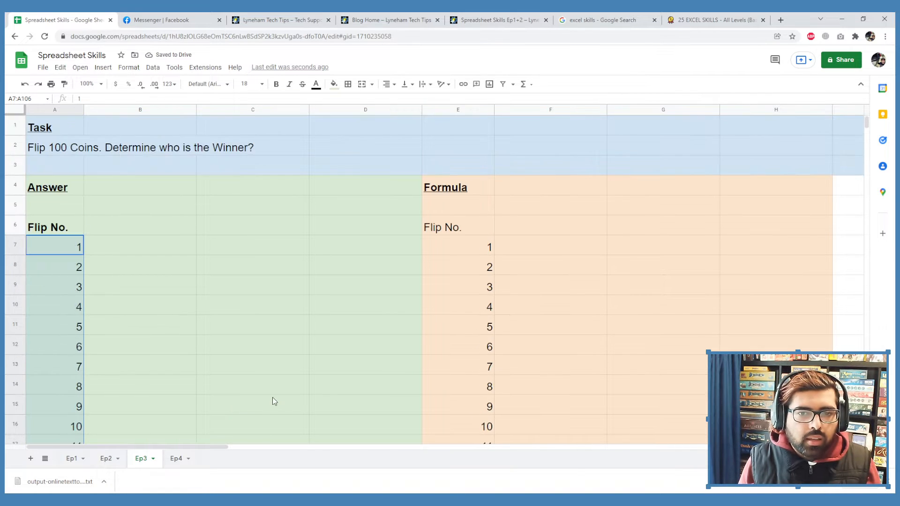
# Add the bold heading "Random" in cell B6
pyautogui.click(156, 224)
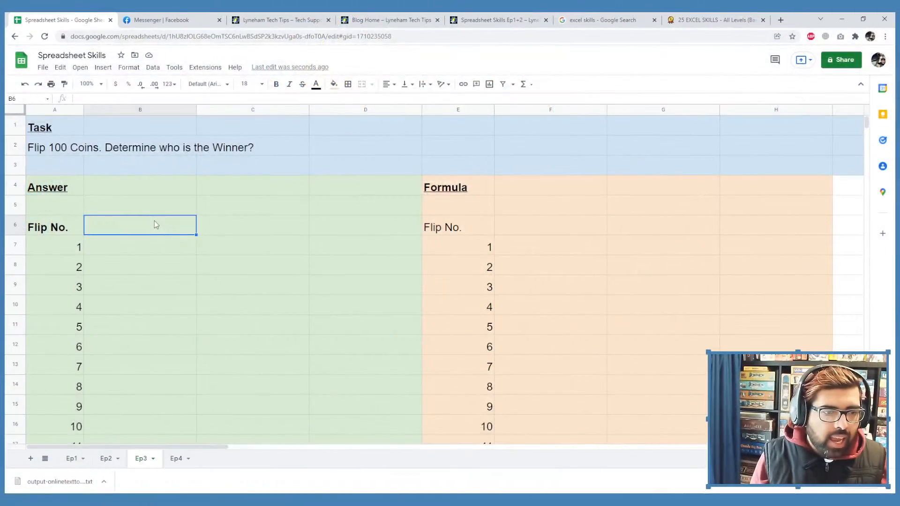
pyautogui.write('Ram')
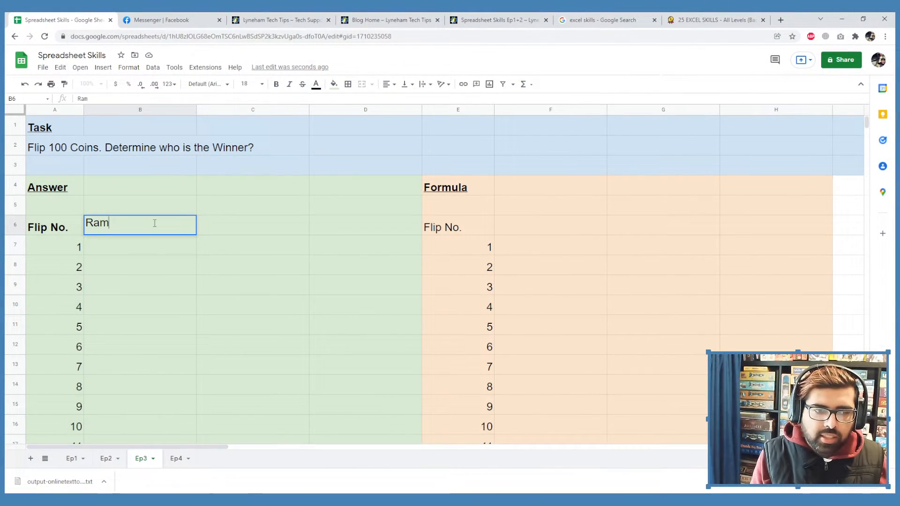
pyautogui.write('dom')
pyautogui.press('Return')
pyautogui.click(154, 223)
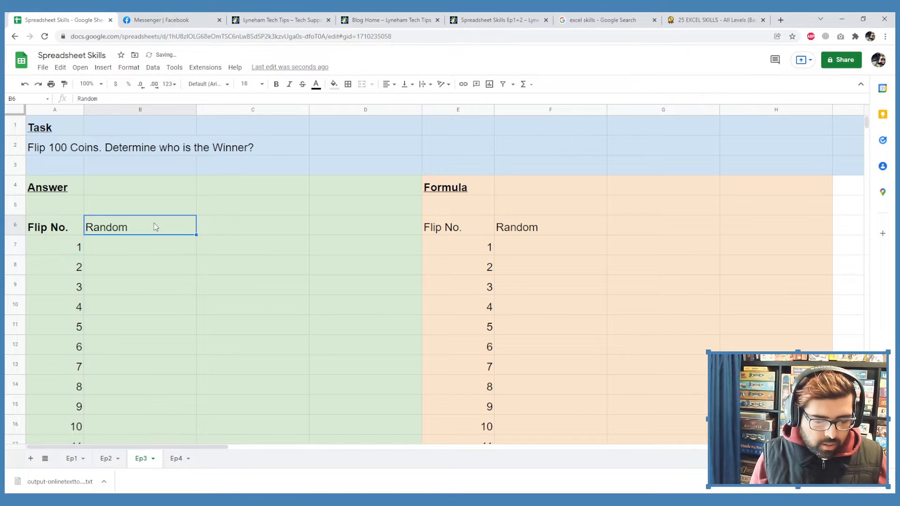
pyautogui.hotkey('ctrl', 'b')
pyautogui.press('Down')
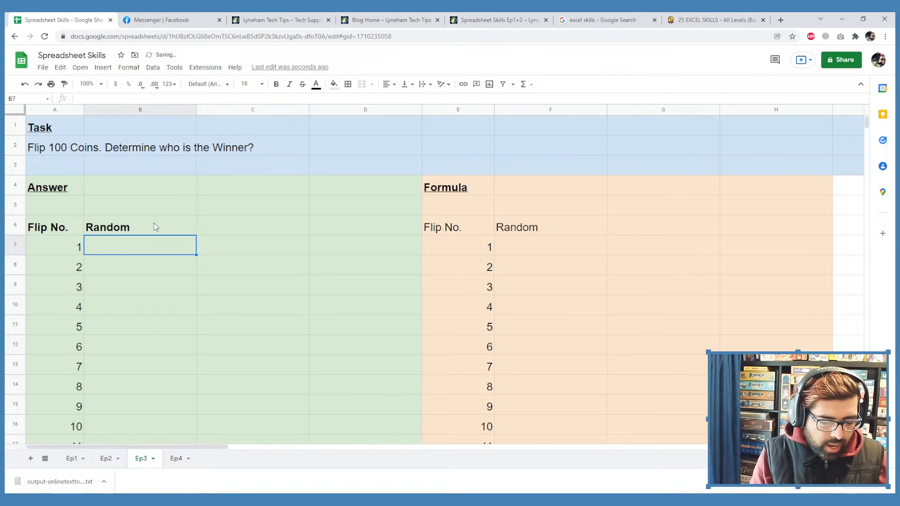
# Enter the formula =RAND() in cell B7 for the first flip
pyautogui.write('=')
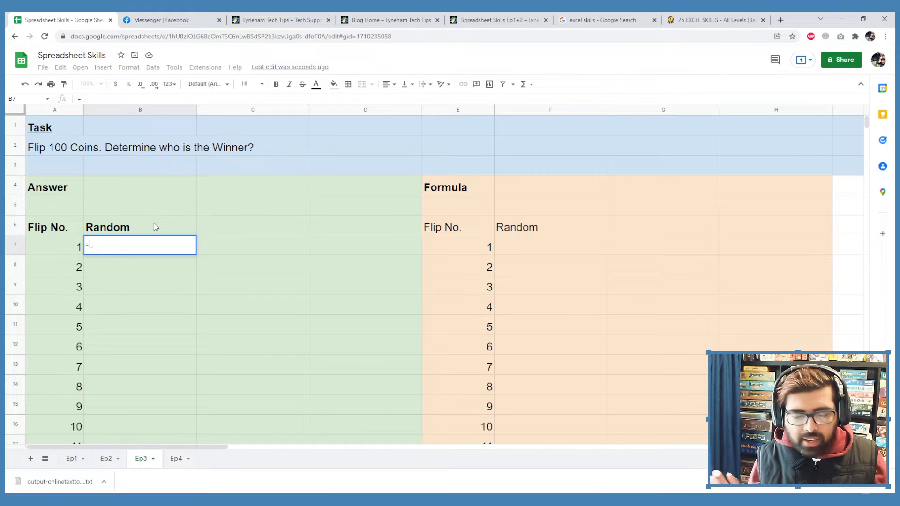
pyautogui.write('RAND(')
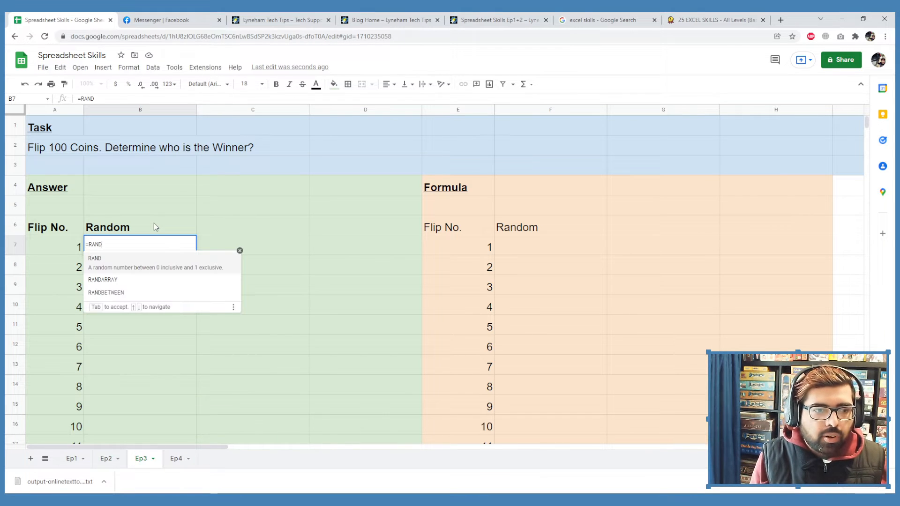
pyautogui.write(')')
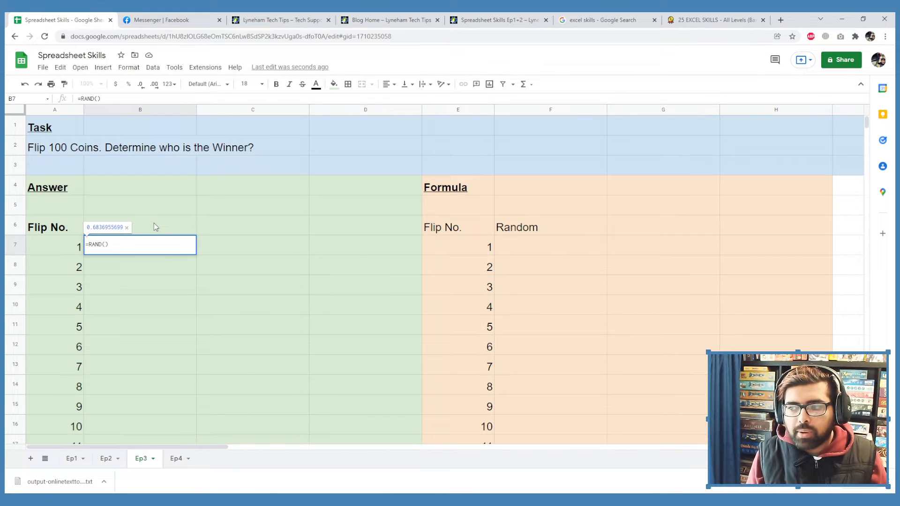
pyautogui.press('Return')
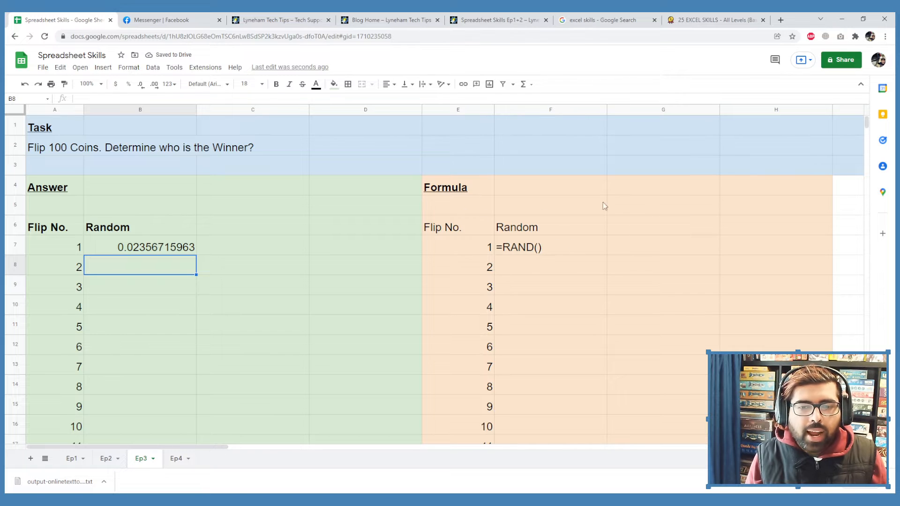
# Compare the Formula section's display of the first random number with the matching cell in the Answer section
pyautogui.moveTo(487, 193); pyautogui.dragTo(768, 322)
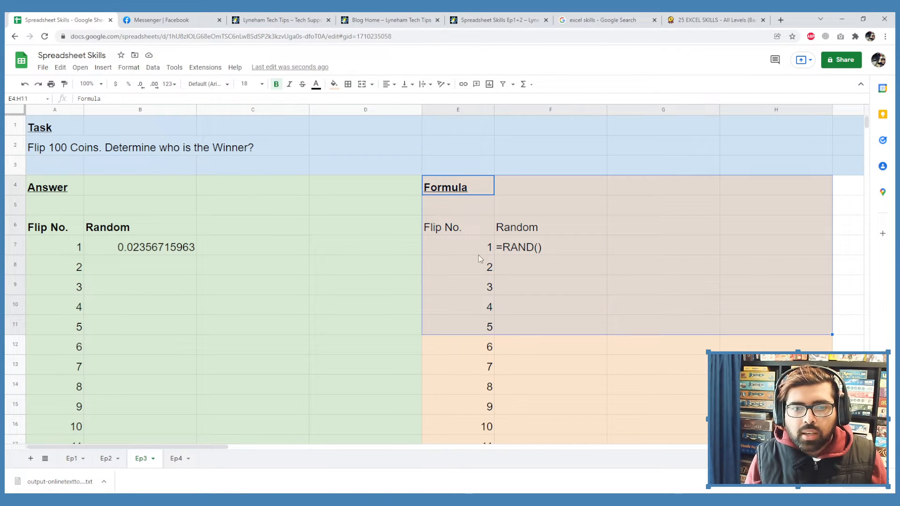
pyautogui.click(463, 246)
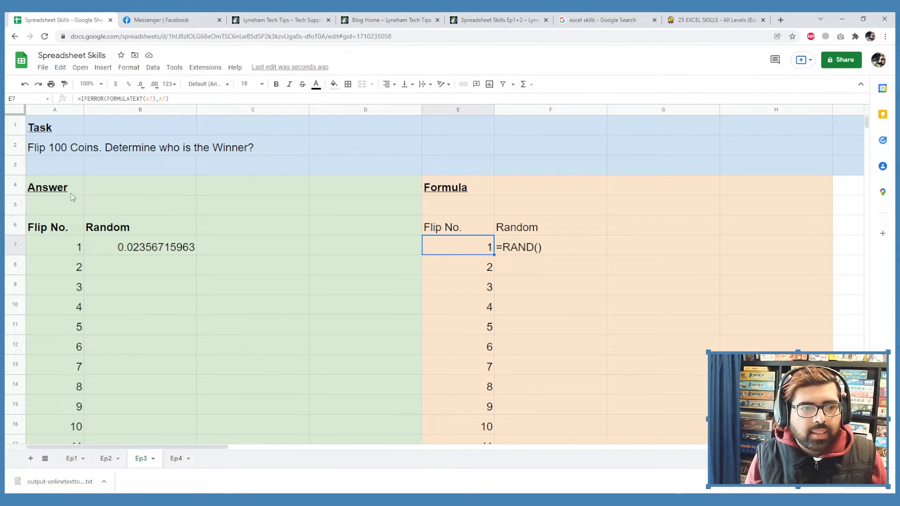
pyautogui.moveTo(71, 199); pyautogui.dragTo(345, 325)
pyautogui.click(339, 306)
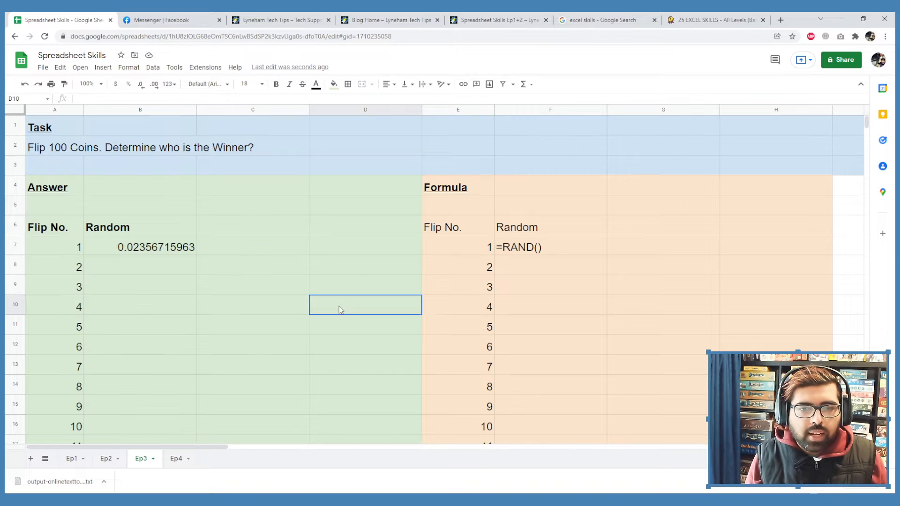
pyautogui.click(523, 253)
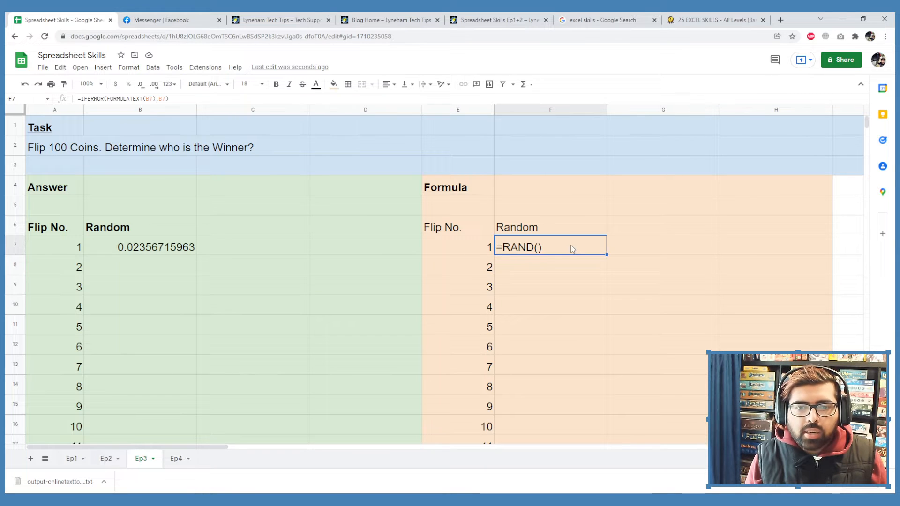
pyautogui.click(111, 247)
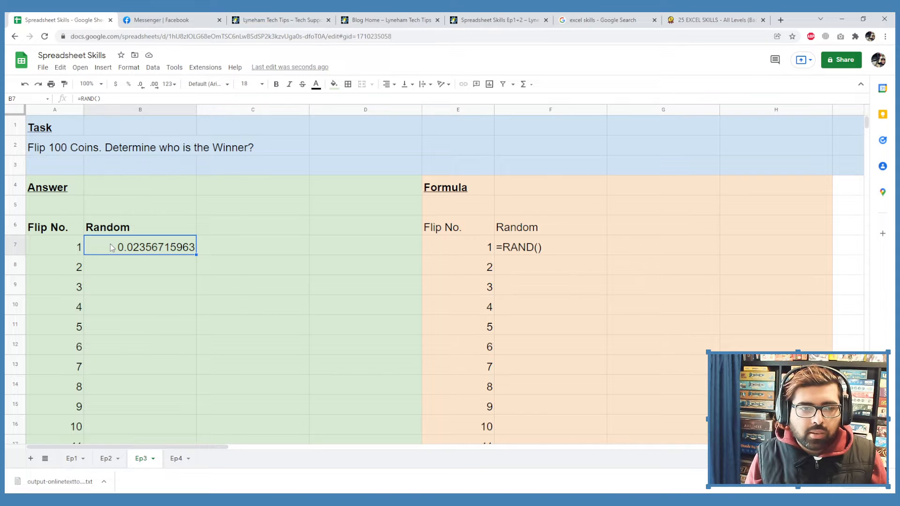
# Enter the test values 1 in C7 and 2 in C8 to make the random number recalculate
pyautogui.click(229, 254)
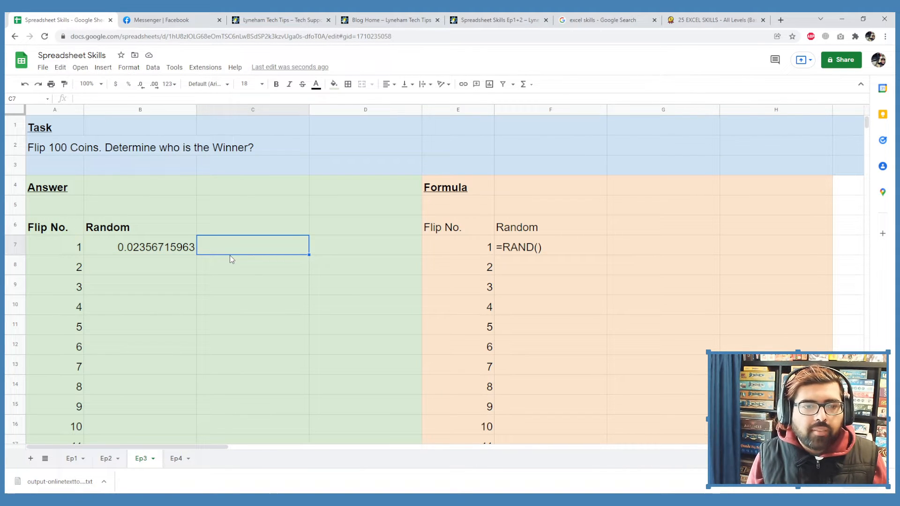
pyautogui.write('1')
pyautogui.press('Return')
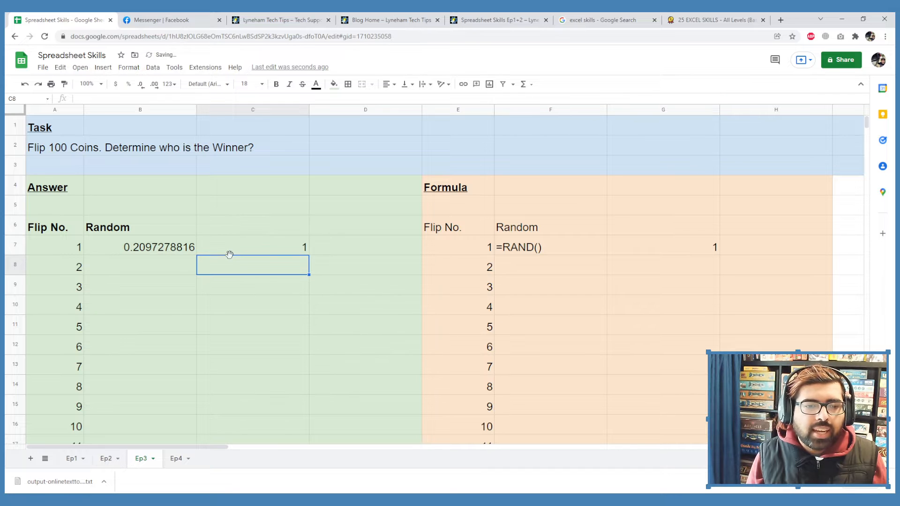
pyautogui.write('2')
pyautogui.press('Return')
pyautogui.press('Up')
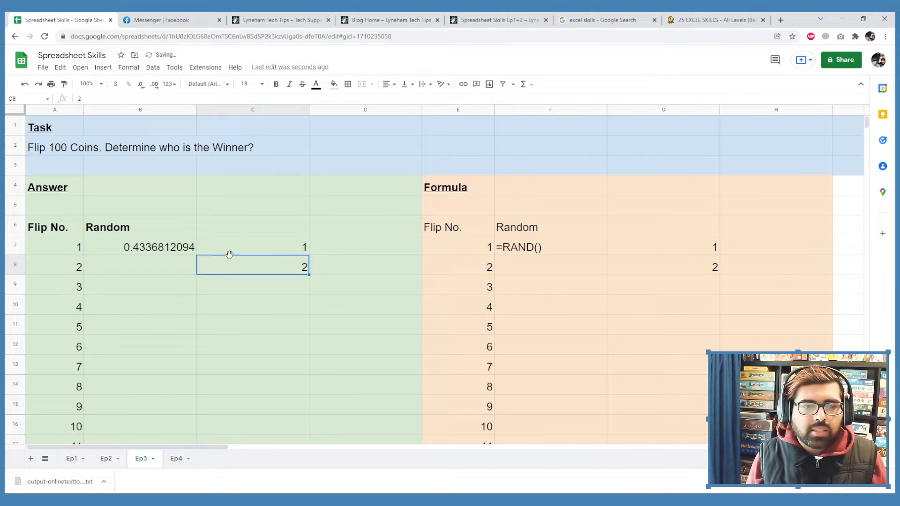
pyautogui.press('Left')
pyautogui.press('Up')
pyautogui.press('Right')
pyautogui.press('Down')
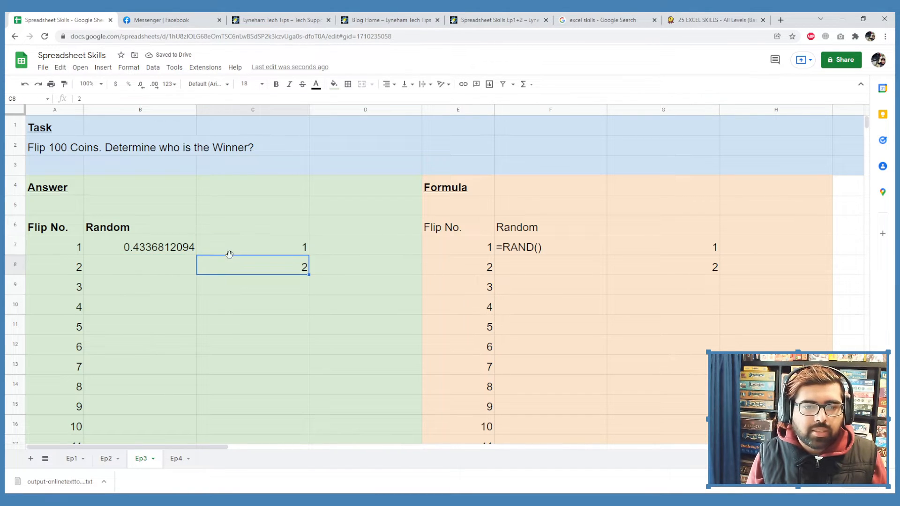
# Clear the test values from cells C7 and C8
pyautogui.press('Delete')
pyautogui.press('Up')
pyautogui.press('Delete')
pyautogui.press('Down')
pyautogui.press('Left')
pyautogui.press('Up')
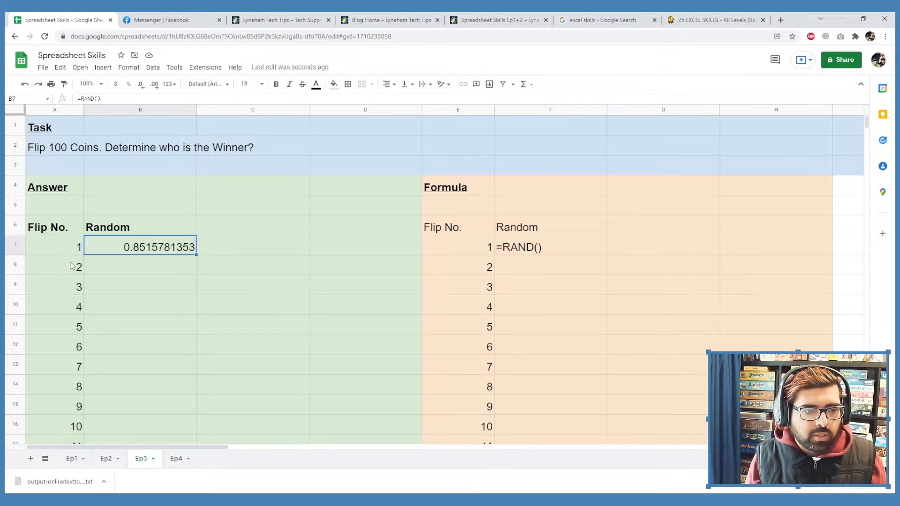
# Fill the RAND formula from B7 down the Random column to row 106, alongside all the flip numbers
pyautogui.moveTo(70, 248); pyautogui.dragTo(73, 346)
pyautogui.click(135, 267)
pyautogui.click(163, 247)
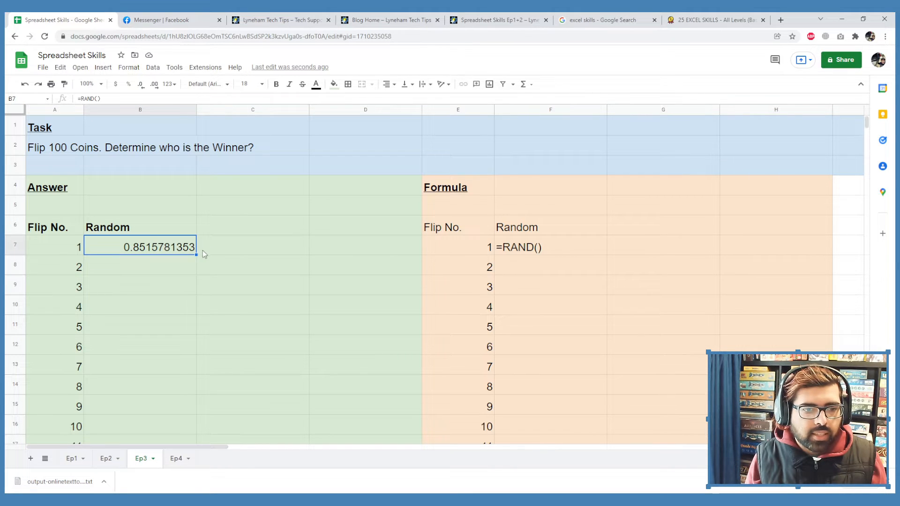
pyautogui.moveTo(196, 255); pyautogui.dragTo(193, 291)
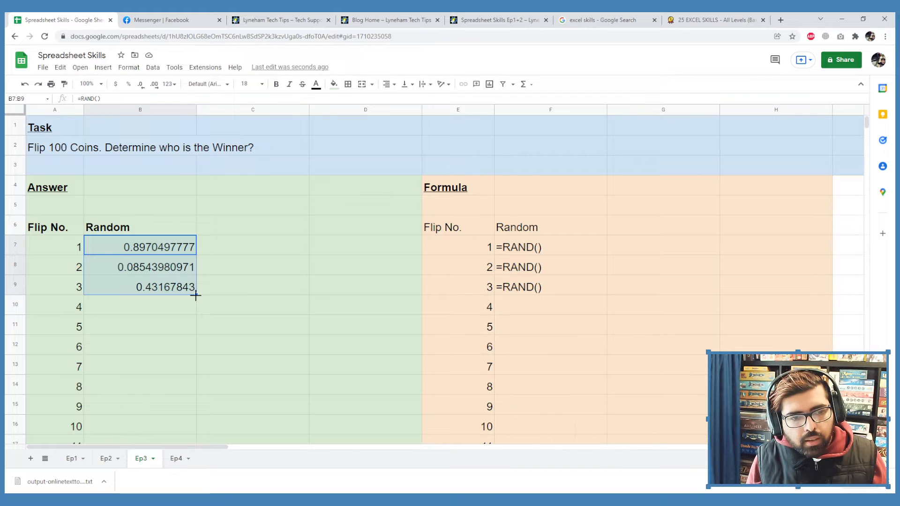
pyautogui.doubleClick(196, 295)
# Check that the random numbers extend down to flip 100, and return to the first one in B7
pyautogui.scroll(-20, 164, 295)
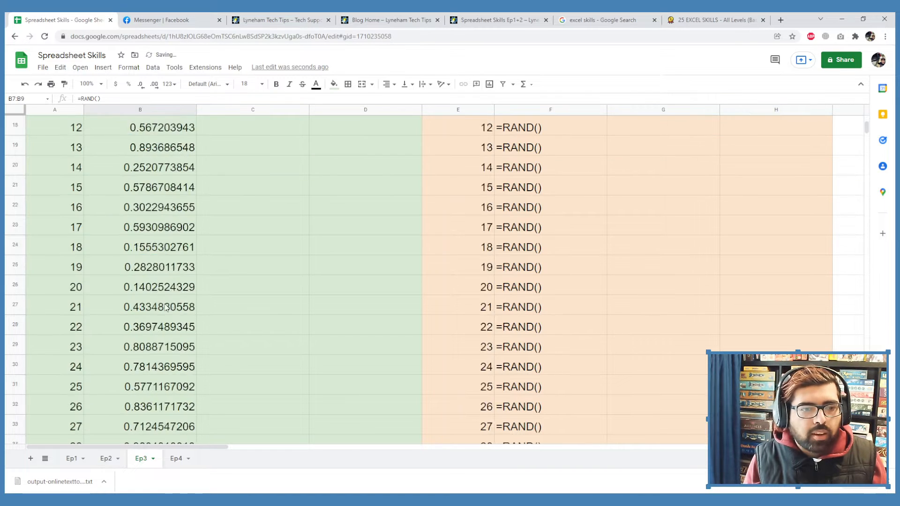
pyautogui.scroll(-5, 163, 293)
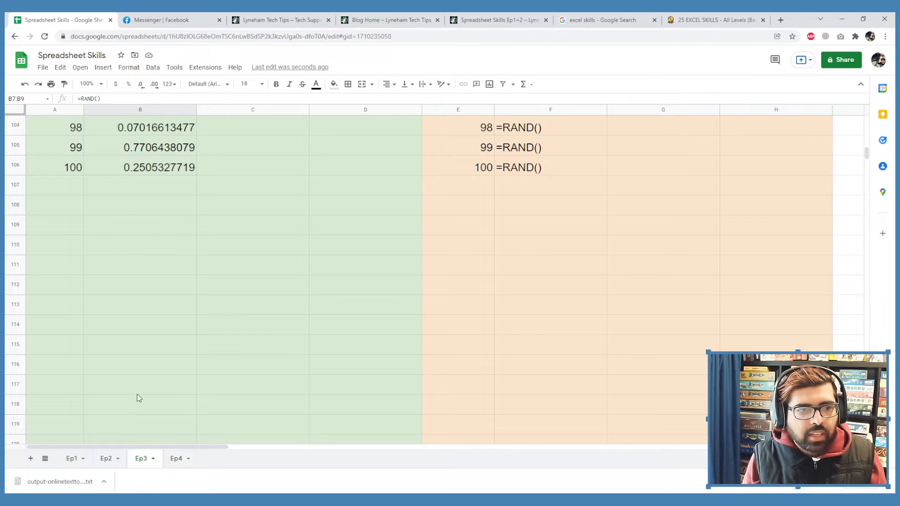
pyautogui.scroll(3, 117, 389)
pyautogui.moveTo(75, 354); pyautogui.dragTo(192, 356)
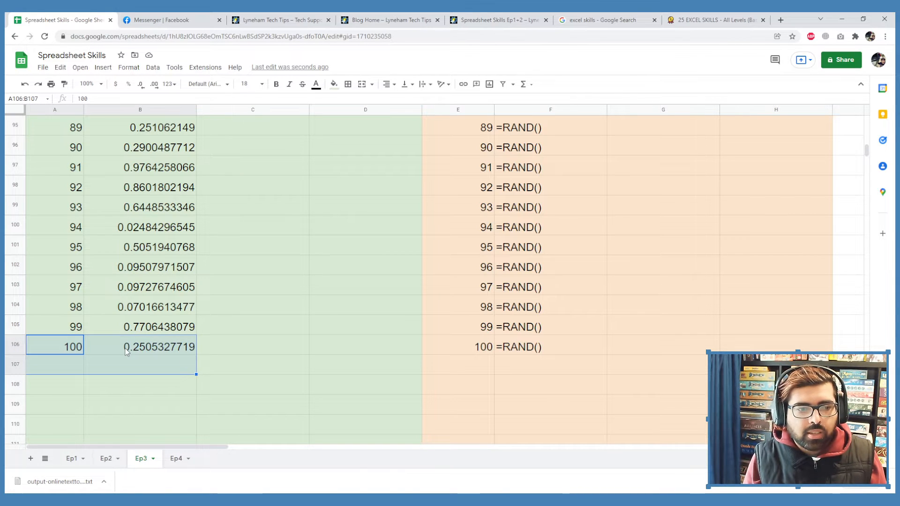
pyautogui.click(97, 340)
pyautogui.scroll(2, 88, 343)
pyautogui.scroll(20, 89, 346)
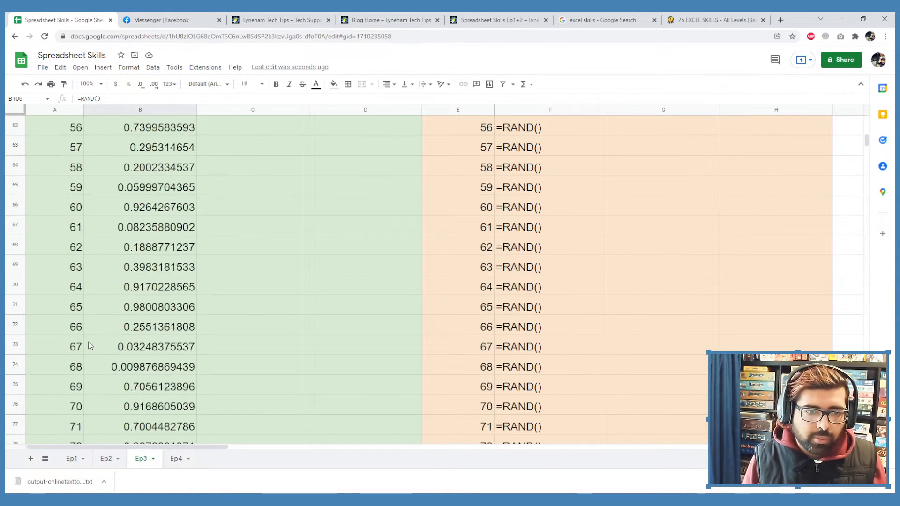
pyautogui.scroll(7, 126, 358)
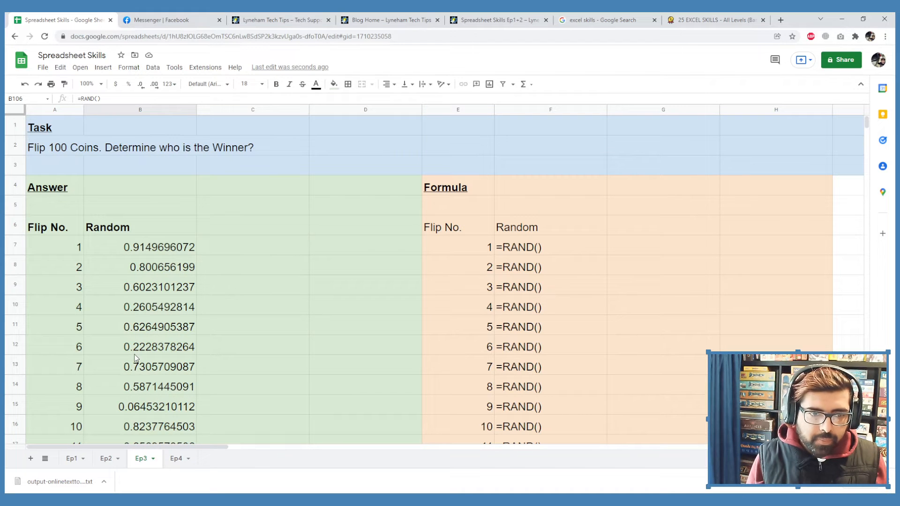
pyautogui.click(155, 252)
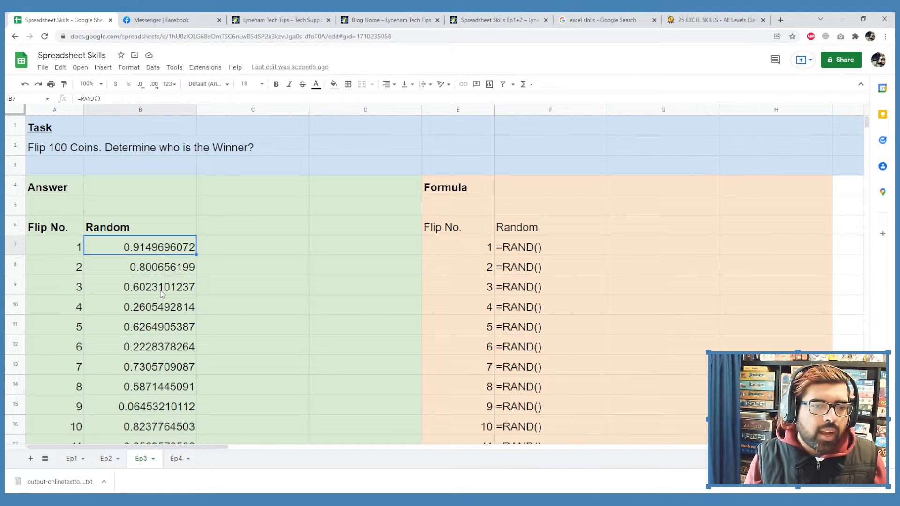
# Enter the test values 1, 2 and 3 in cells C9 to C11 to make the random numbers recalculate
pyautogui.click(229, 281)
pyautogui.write('1')
pyautogui.press('Return')
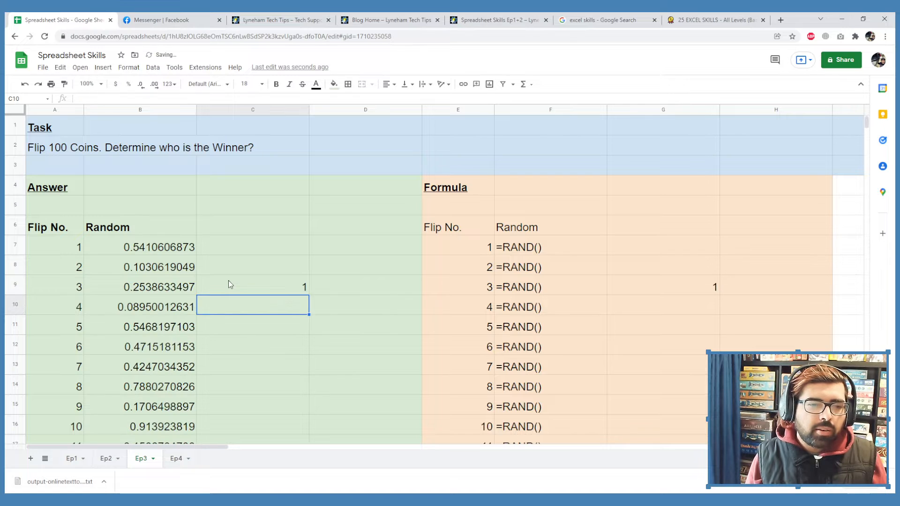
pyautogui.write('2')
pyautogui.press('Return')
pyautogui.write('3')
pyautogui.press('Return')
# Clear the test values from cells C9 to C11
pyautogui.press('Up')
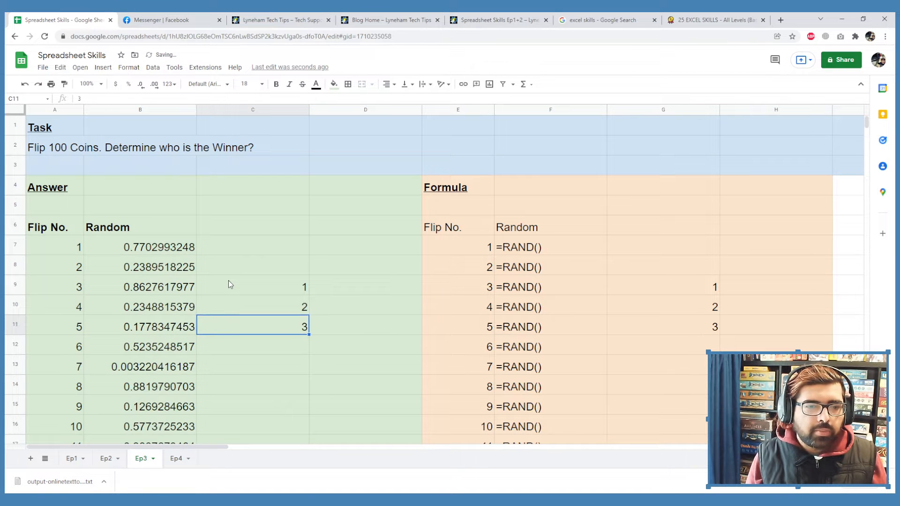
pyautogui.press('Delete')
pyautogui.press('Up')
pyautogui.press('Up')
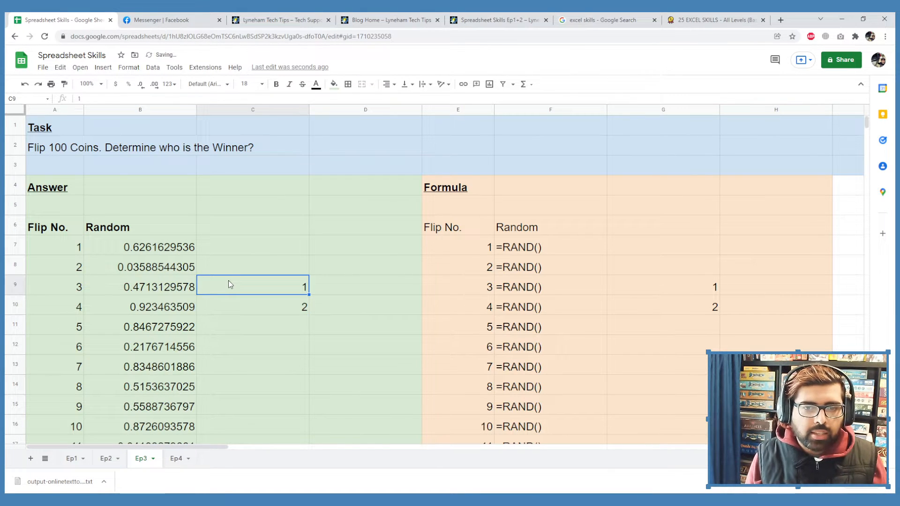
pyautogui.press('Delete')
pyautogui.press('Down')
pyautogui.press('Delete')
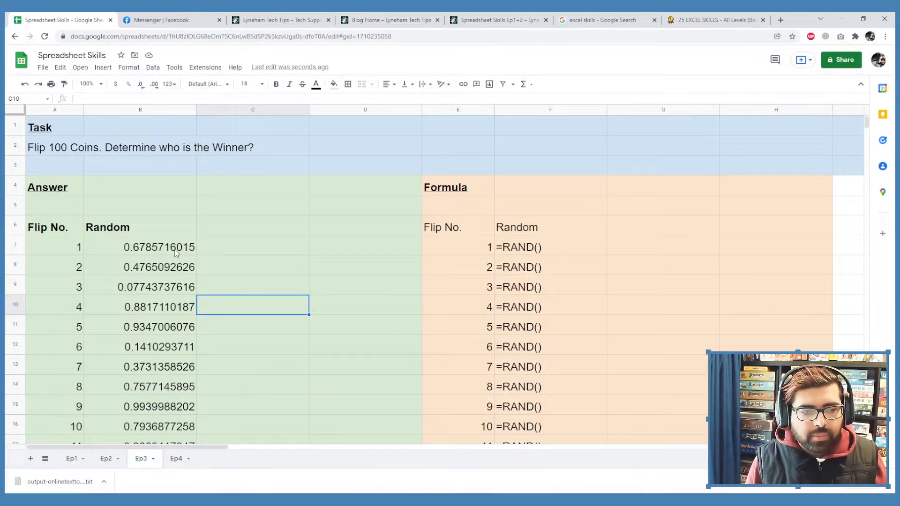
# Try a plain paste of the random cells B7:B14 at C7, undo it, and bring up the Paste special options for C7
pyautogui.moveTo(176, 253); pyautogui.dragTo(156, 384)
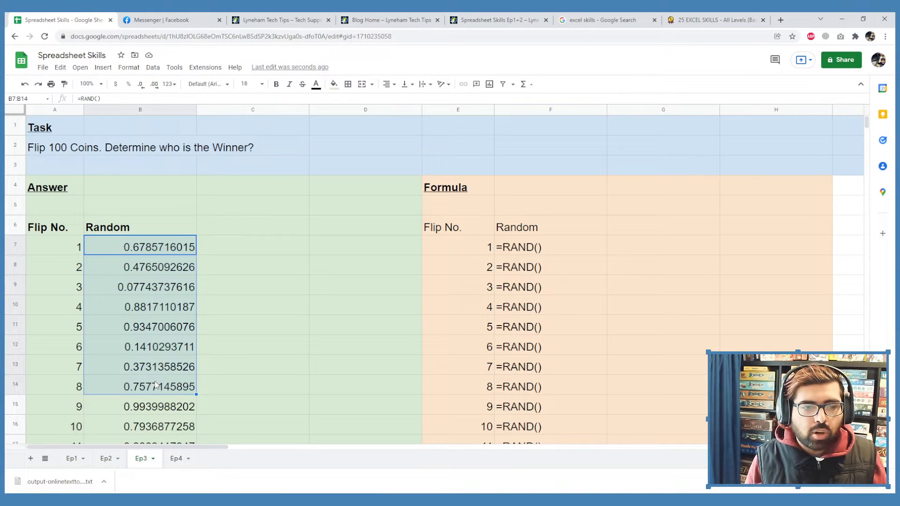
pyautogui.click(267, 253)
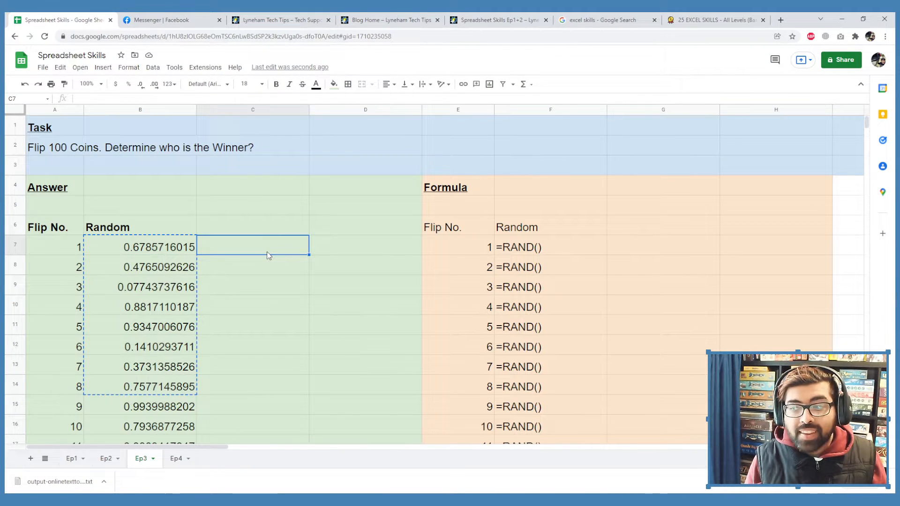
pyautogui.hotkey('ctrl', 'v')
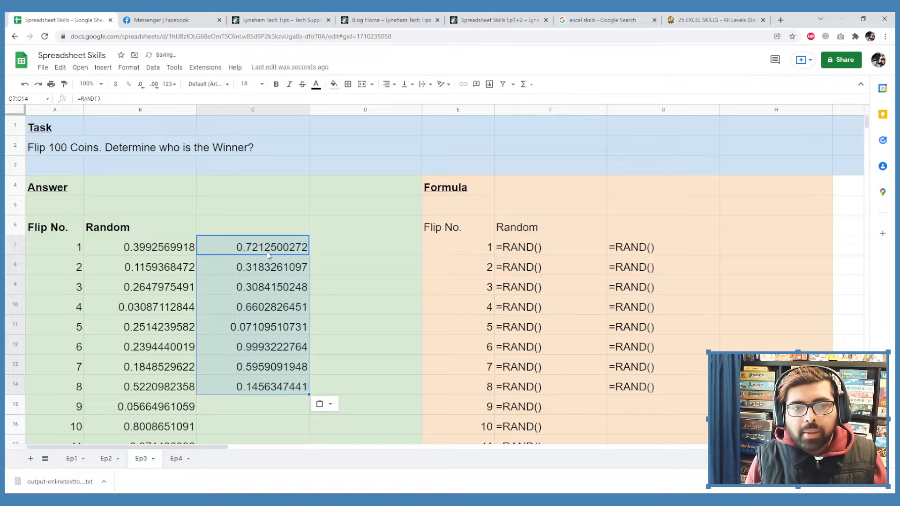
pyautogui.hotkey('ctrl', 'z')
pyautogui.rightClick(266, 251)
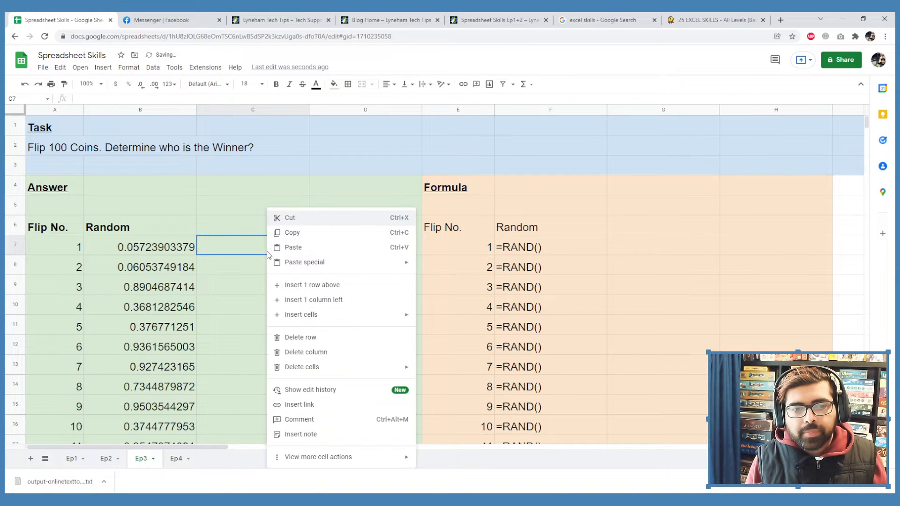
pyautogui.moveTo(287, 262)
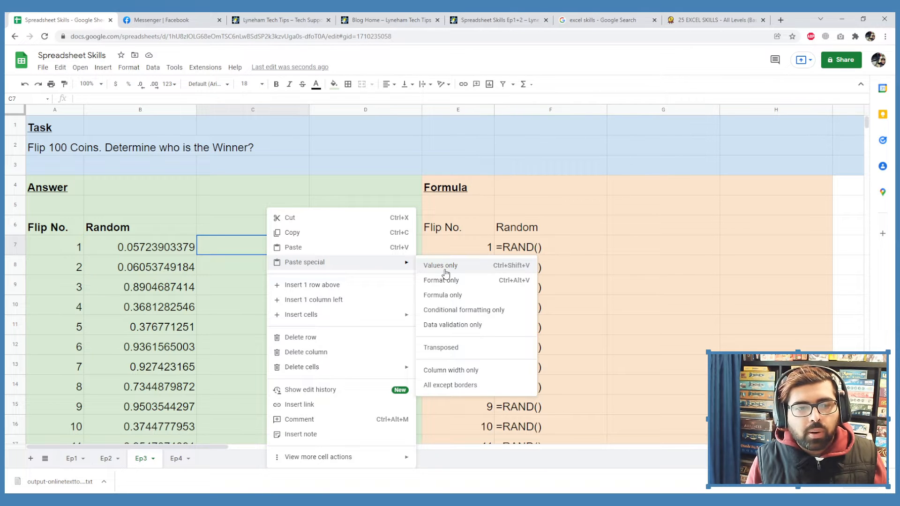
# Look over the random numbers in the Random column, from the first flip down to about flip 25
pyautogui.moveTo(162, 247); pyautogui.dragTo(155, 391)
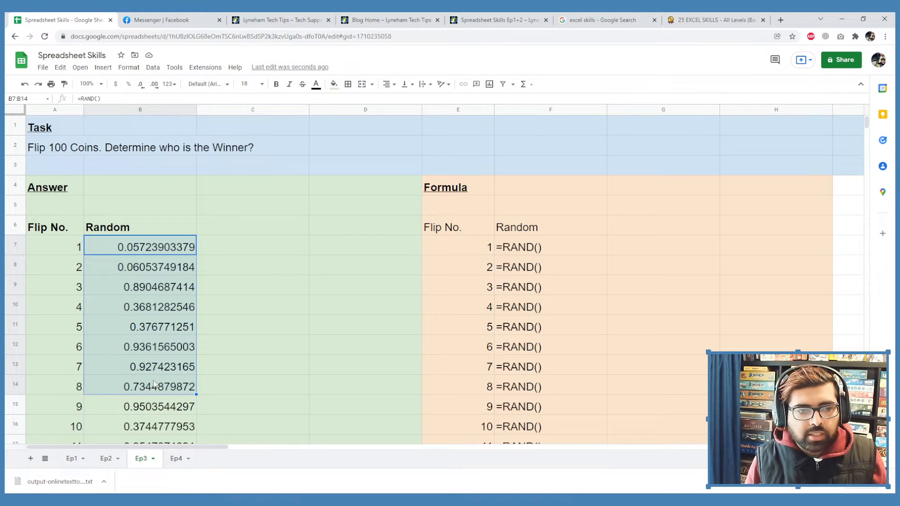
pyautogui.click(160, 247)
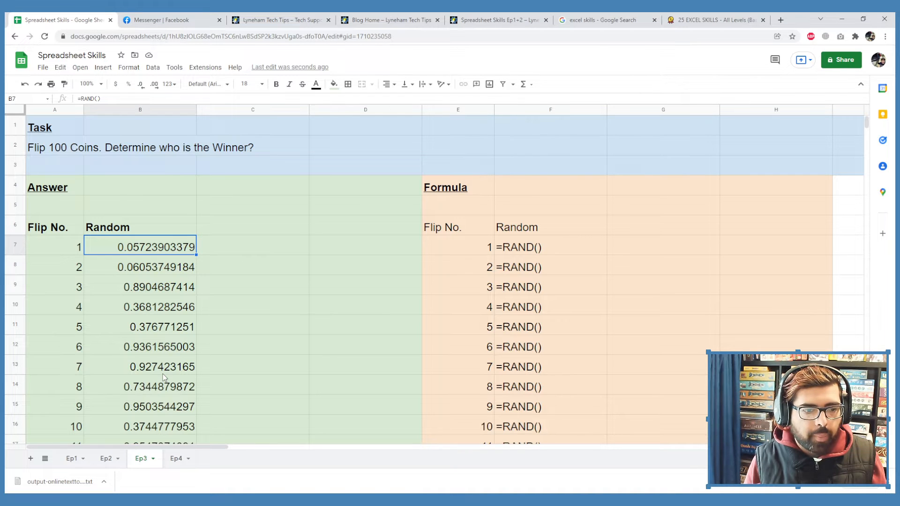
pyautogui.scroll(-1, 164, 377)
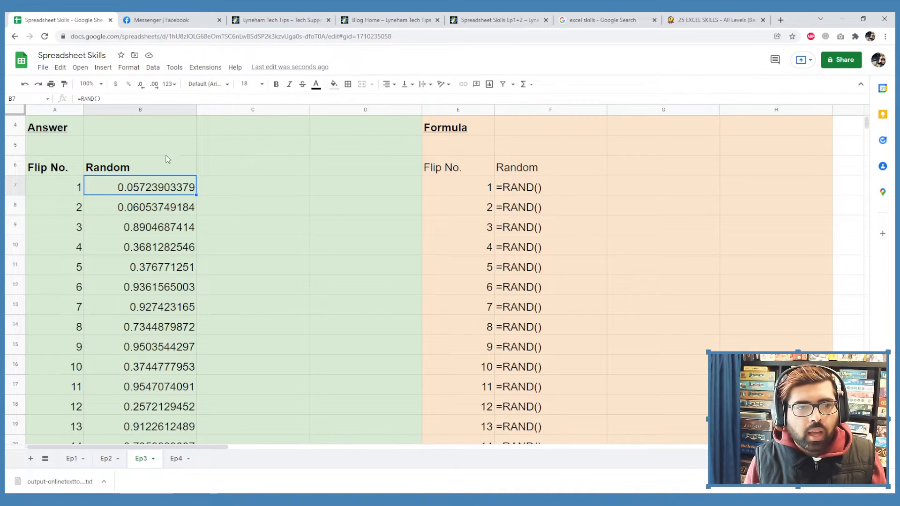
pyautogui.click(166, 209)
pyautogui.click(165, 190)
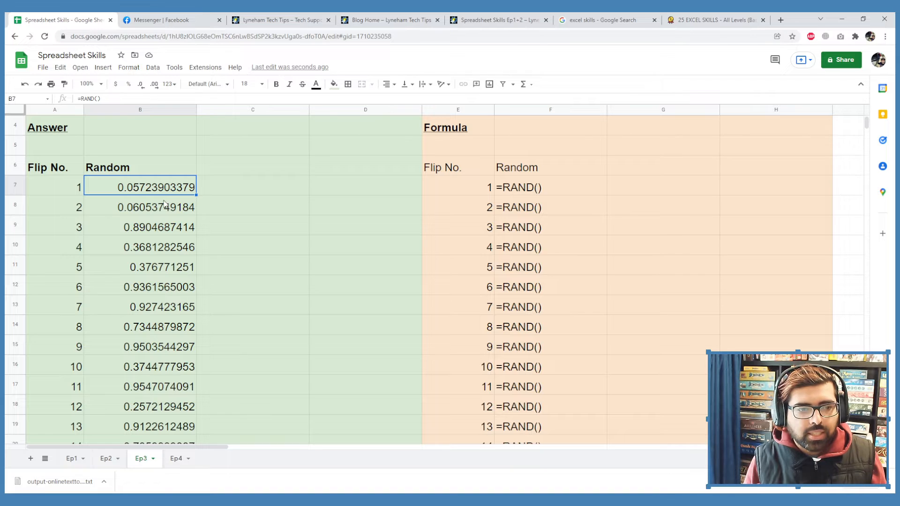
pyautogui.moveTo(172, 191); pyautogui.dragTo(165, 399)
pyautogui.scroll(-2, 159, 342)
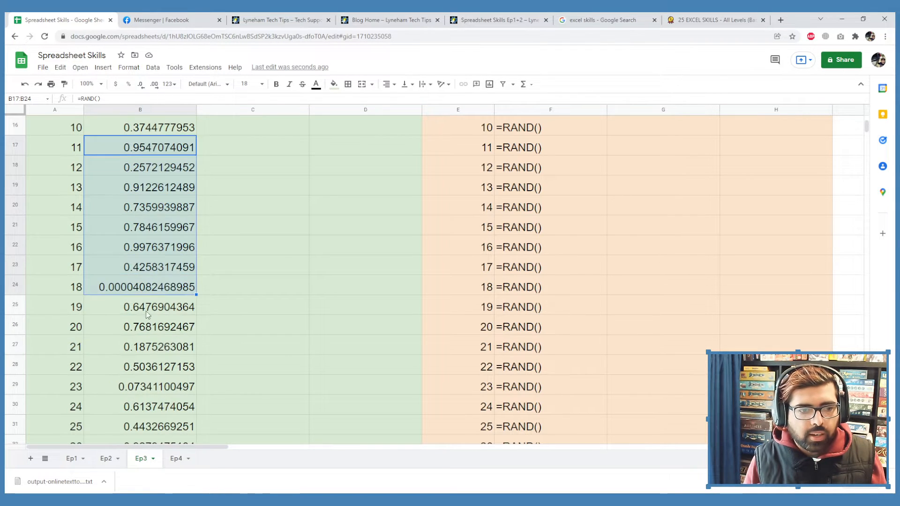
pyautogui.moveTo(156, 270); pyautogui.dragTo(157, 403)
pyautogui.scroll(5, 162, 394)
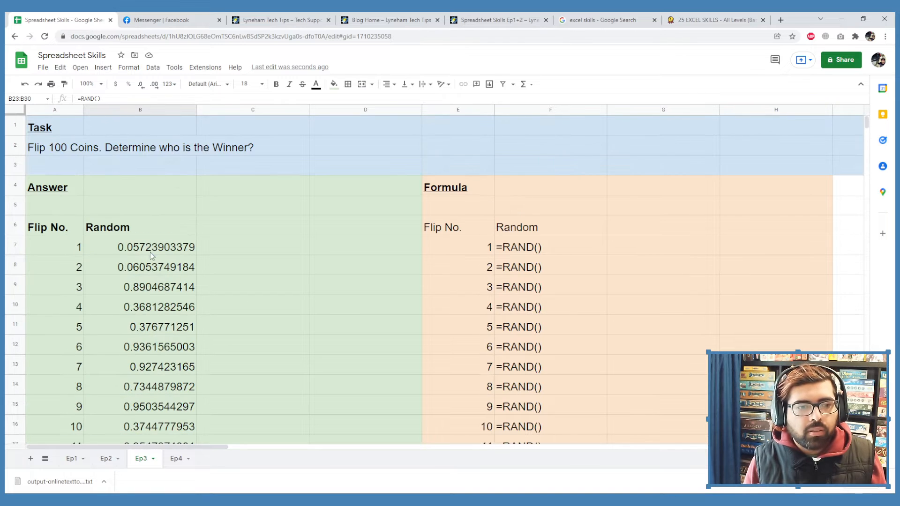
# Copy all the random numbers in B7:B106 and return to the first one in B7
pyautogui.click(150, 252)
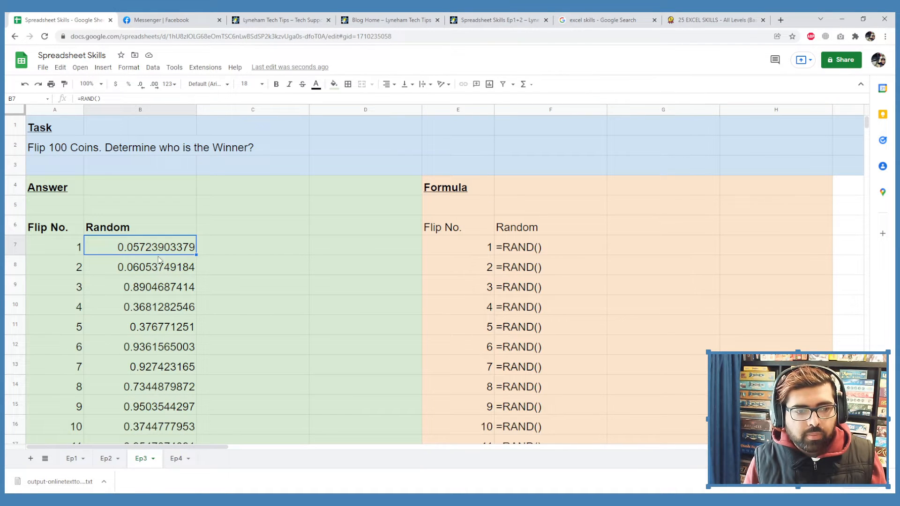
pyautogui.scroll(-20, 164, 330)
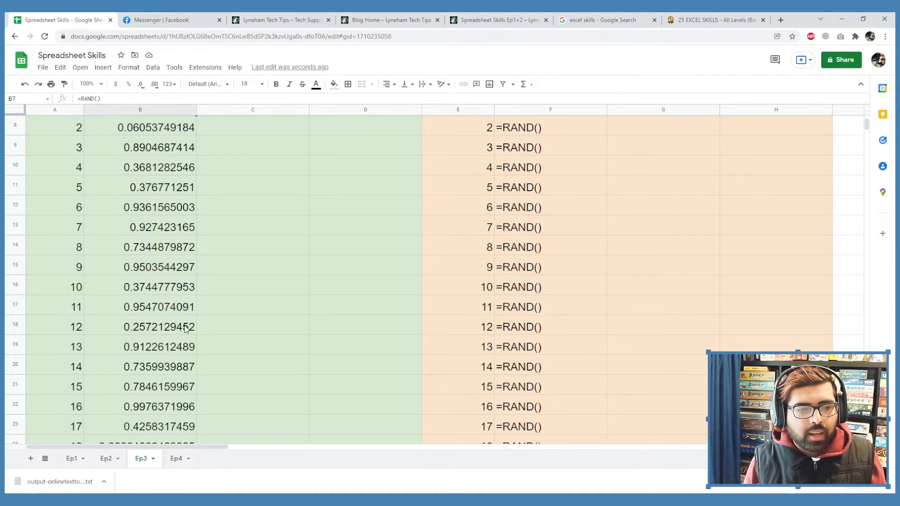
pyautogui.scroll(-10, 169, 323)
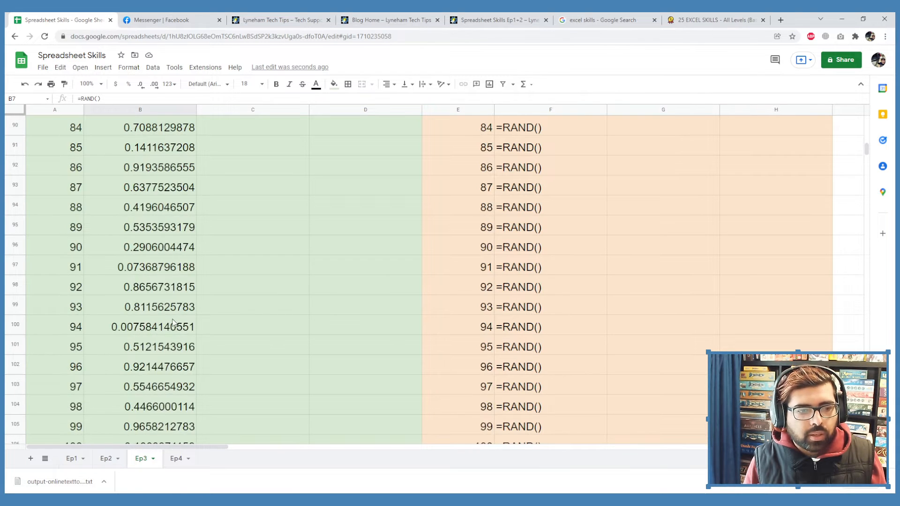
pyautogui.scroll(1, 160, 319)
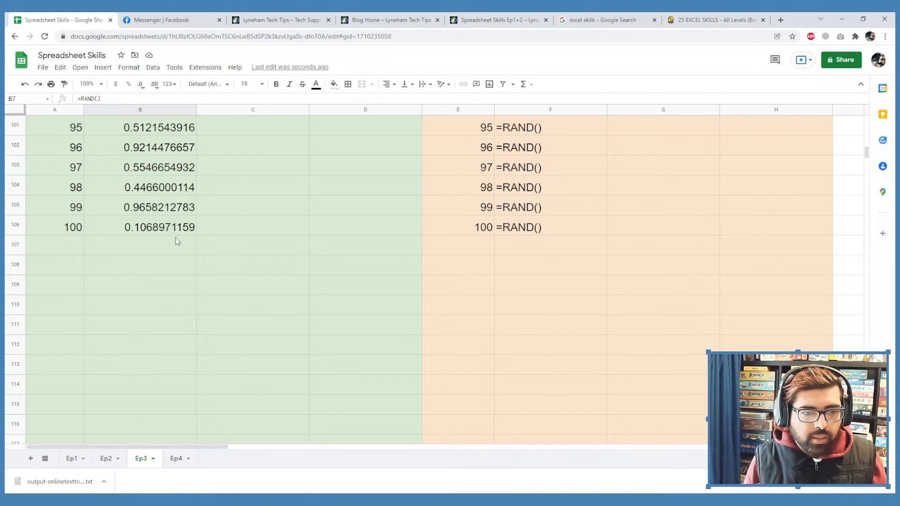
pyautogui.keyDown('shift'); pyautogui.click(182, 220); pyautogui.keyUp('shift')
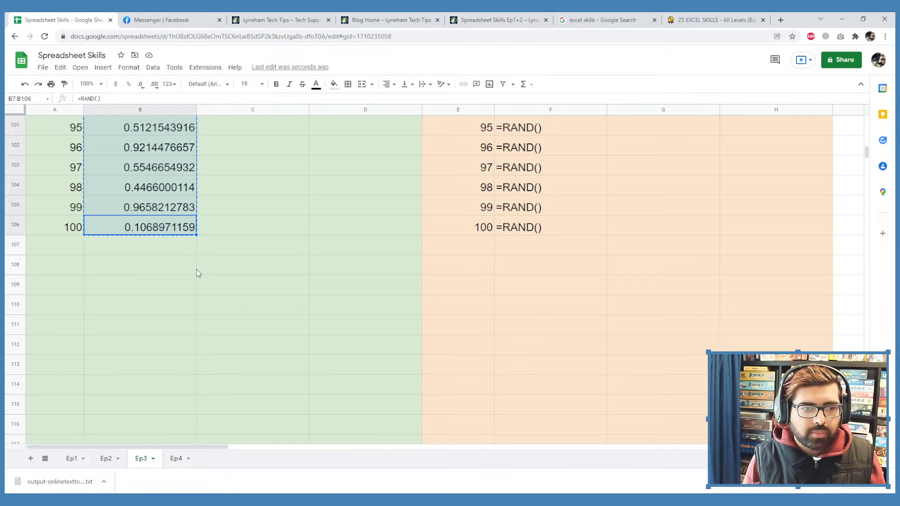
pyautogui.scroll(1, 197, 270)
pyautogui.press('pageup')
pyautogui.press('pageup')
pyautogui.press('pageup')
pyautogui.press('pageup')
pyautogui.press('pageup')
pyautogui.press('pageup')
pyautogui.press('pageup')
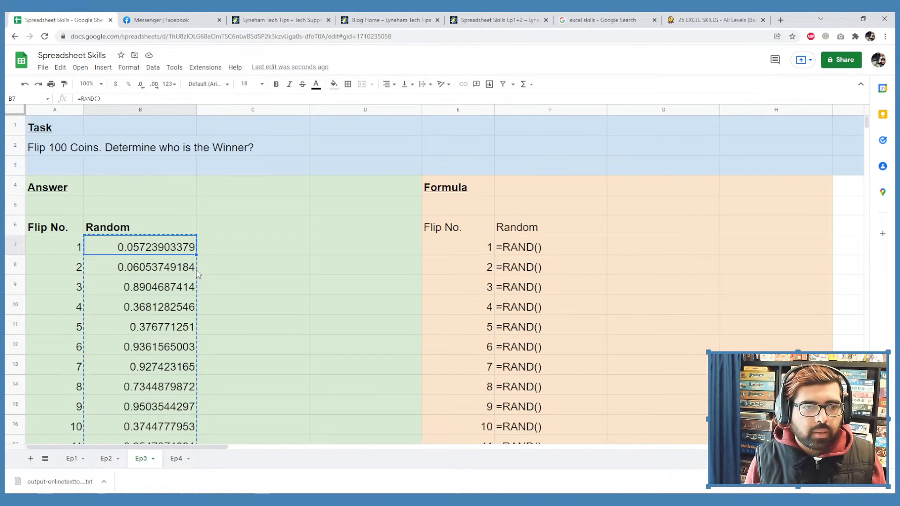
# Paste the copied random numbers over themselves from B7 as values only, and check the Random column under Formula
pyautogui.click(220, 256)
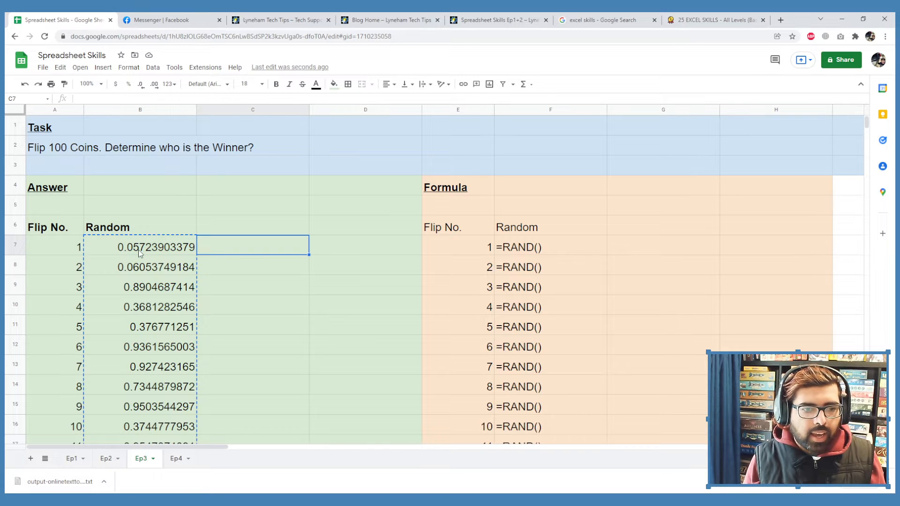
pyautogui.click(334, 253)
pyautogui.click(180, 246)
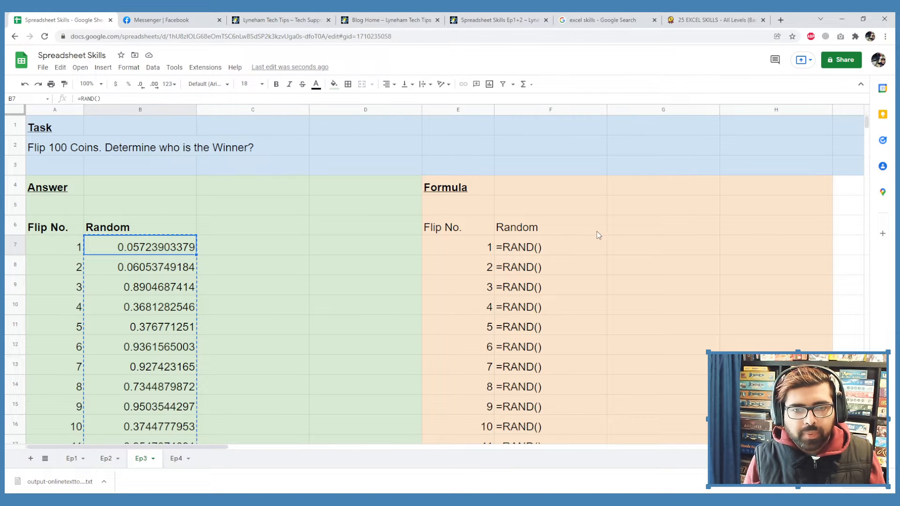
pyautogui.moveTo(558, 244); pyautogui.dragTo(551, 352)
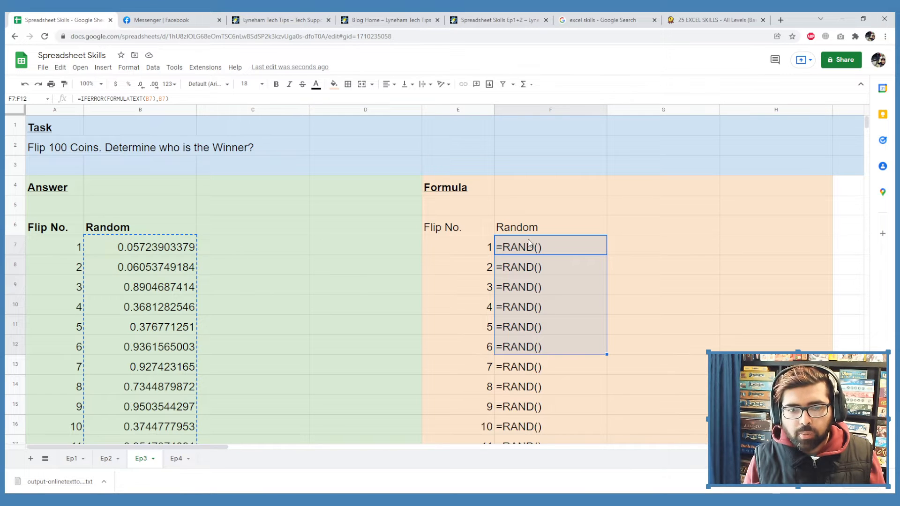
pyautogui.click(147, 251)
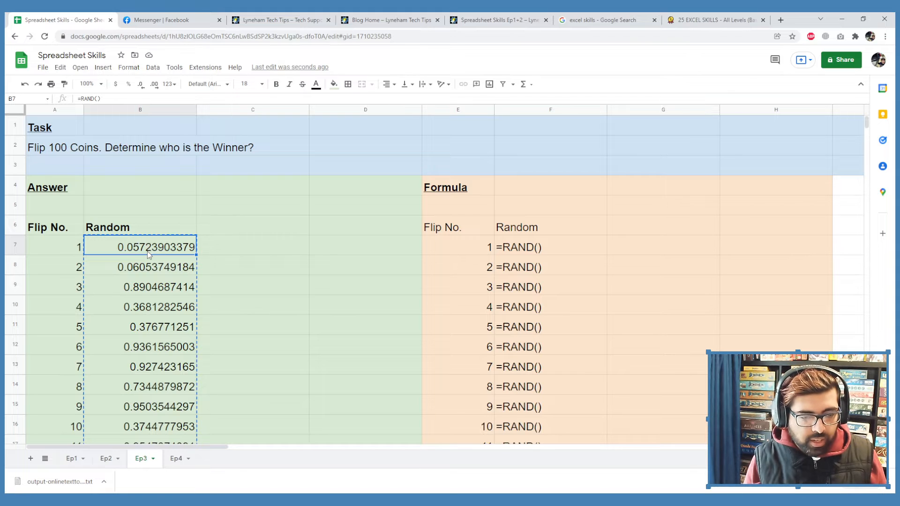
pyautogui.rightClick(154, 249)
pyautogui.moveTo(271, 280)
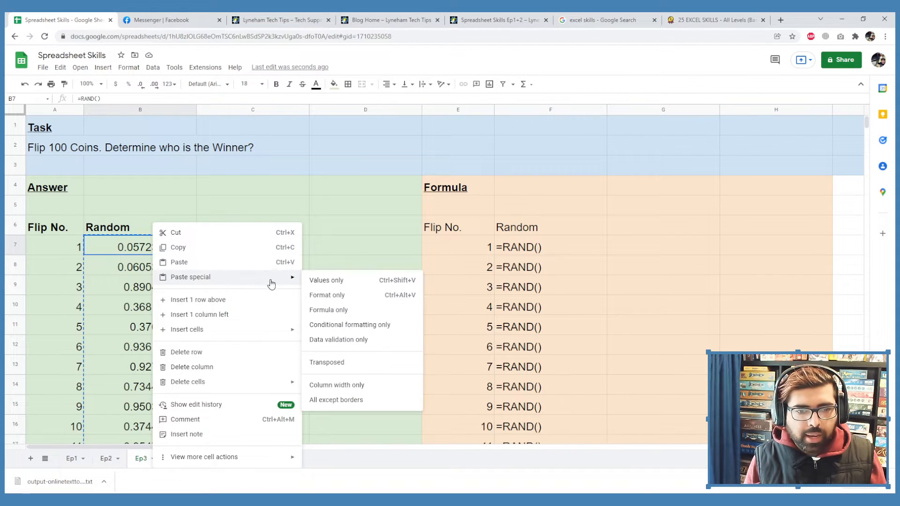
pyautogui.click(329, 283)
pyautogui.moveTo(541, 248); pyautogui.dragTo(544, 406)
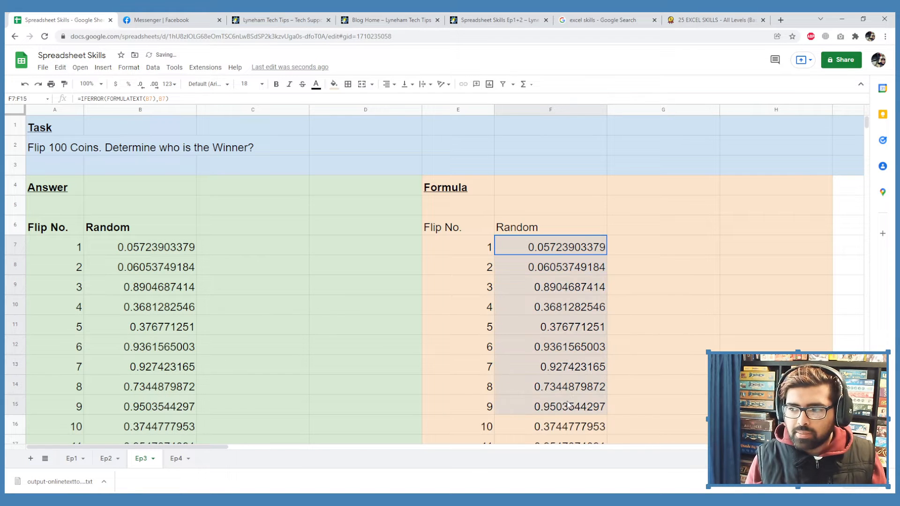
pyautogui.moveTo(136, 247); pyautogui.dragTo(185, 386)
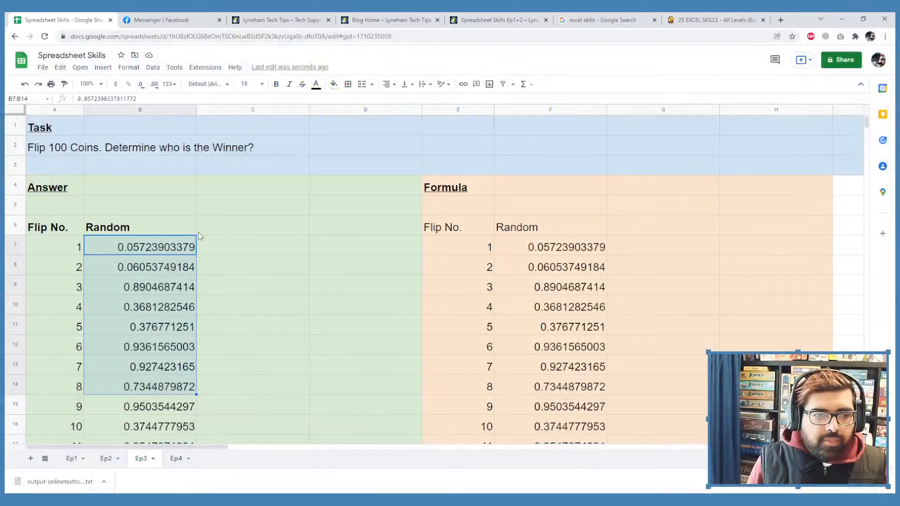
# Add a bold "Round" header in C6, next to the Random header
pyautogui.click(253, 231)
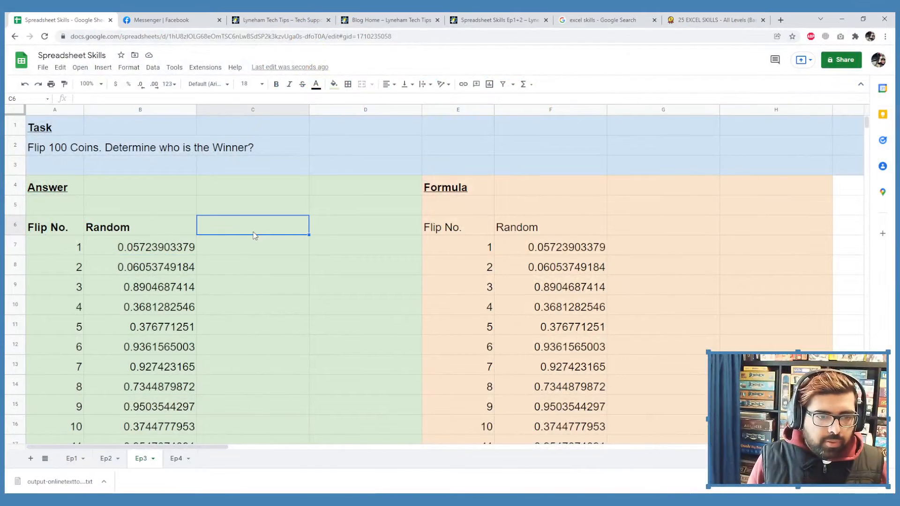
pyautogui.write('Round')
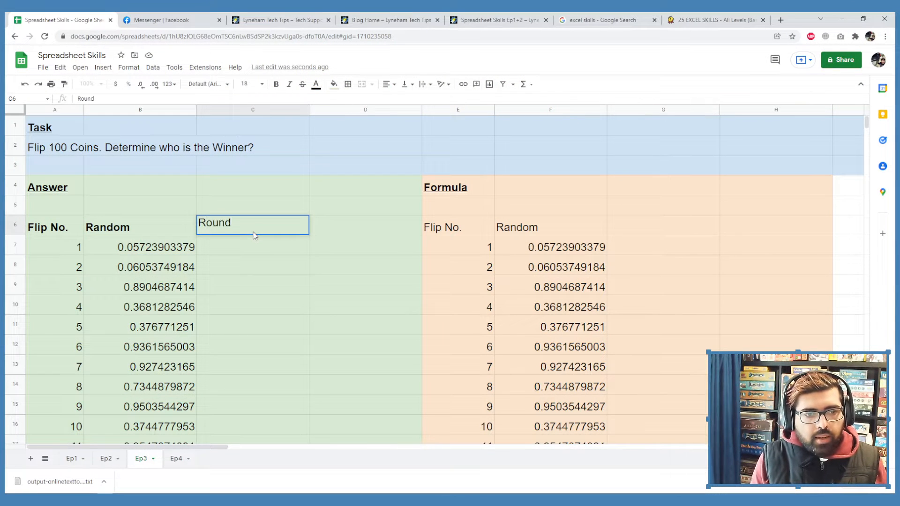
pyautogui.press('Return')
pyautogui.click(253, 232)
pyautogui.hotkey('ctrl', 'b')
pyautogui.press('Down')
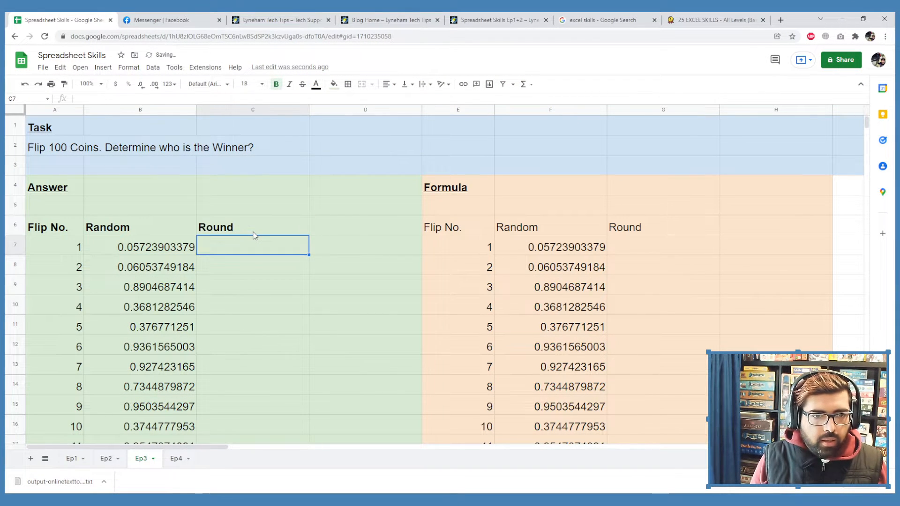
# Enter the formula =ROUND(0.1) in C7, the first cell under the Round header
pyautogui.write('=ROUND')
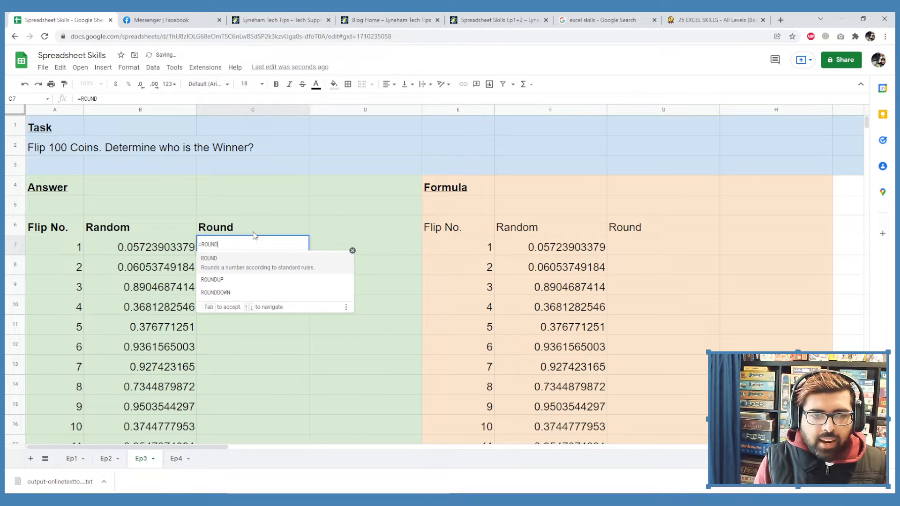
pyautogui.write('(')
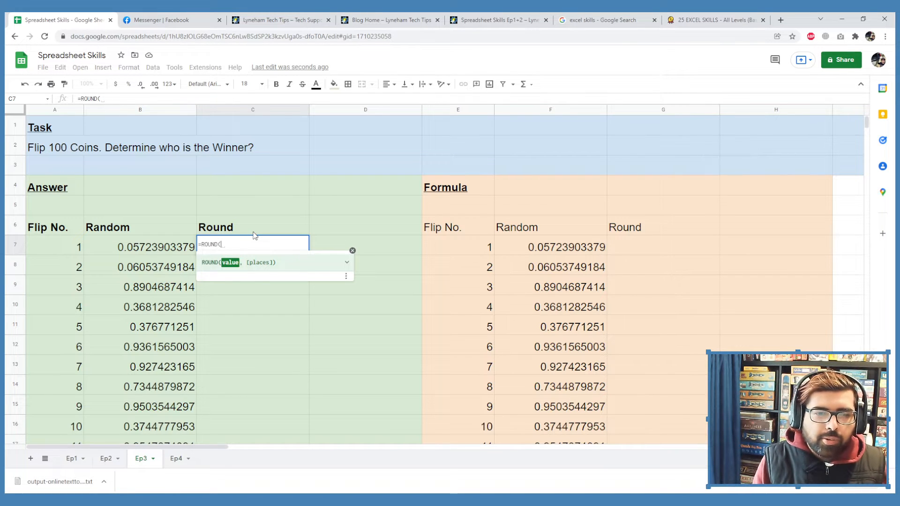
pyautogui.write('0.1')
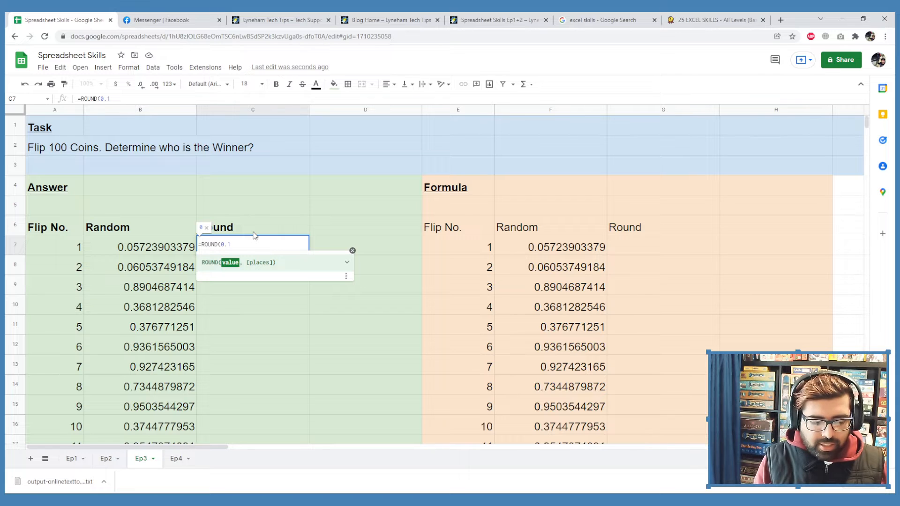
pyautogui.write(')')
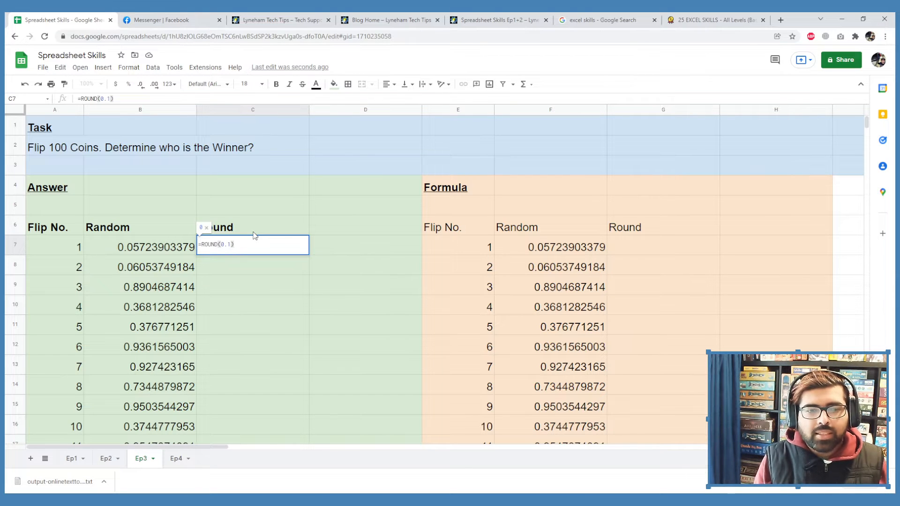
pyautogui.press('Return')
# Test the ROUND formula in C7 with the value 0.9
pyautogui.click(253, 236)
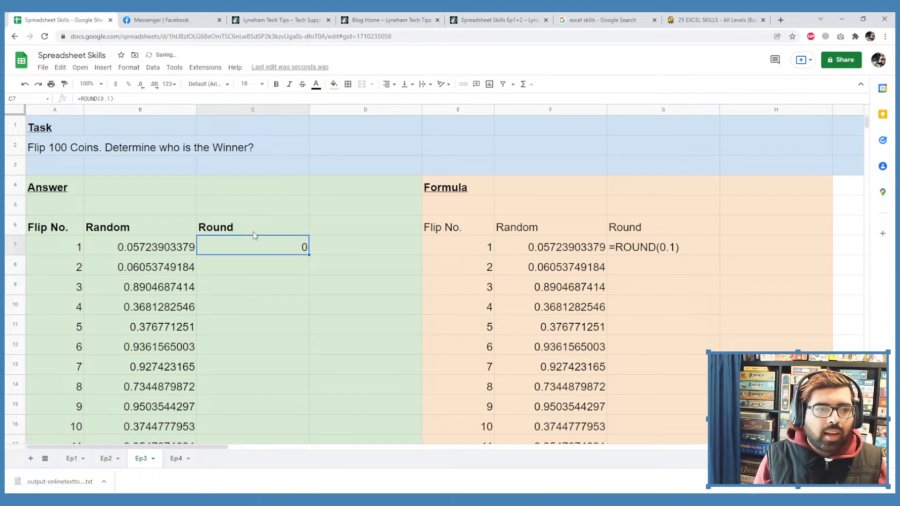
pyautogui.click(108, 99)
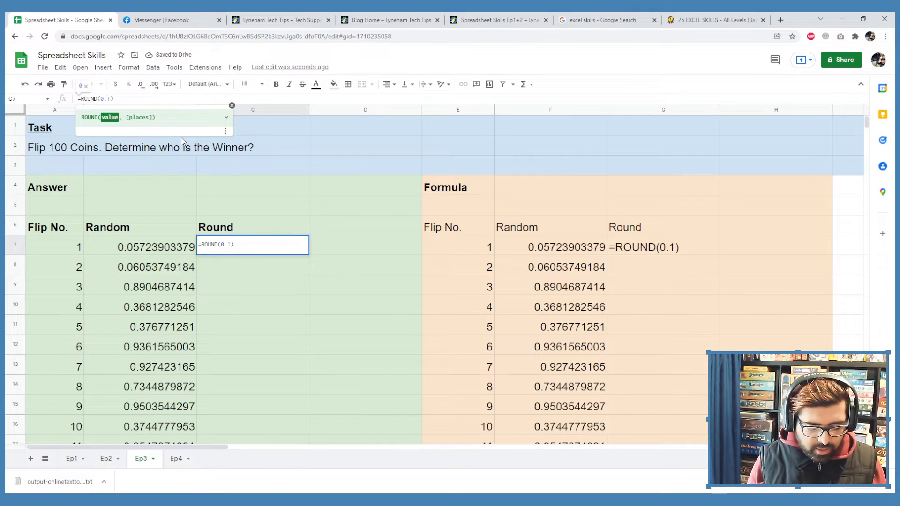
pyautogui.press('Delete')
pyautogui.write('9')
pyautogui.press('Return')
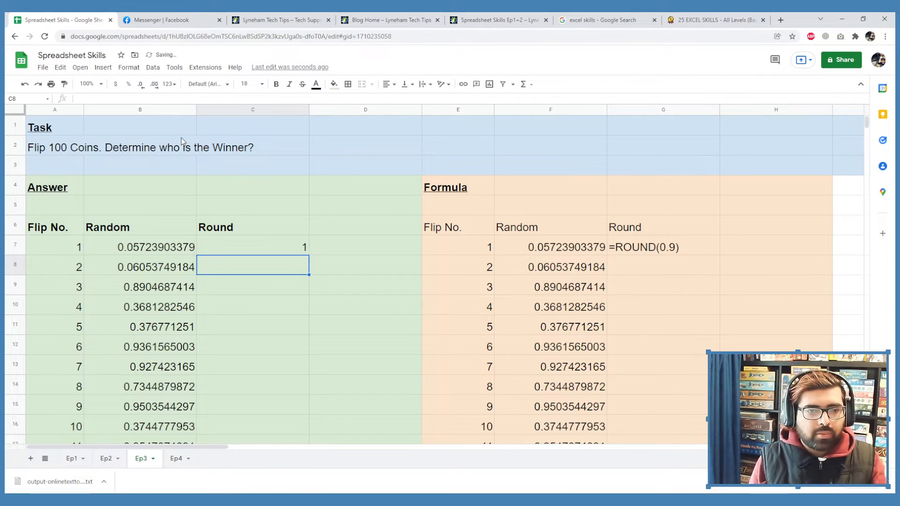
# Test the halfway case by changing the rounded value in C7 to 0.5
pyautogui.press('Up')
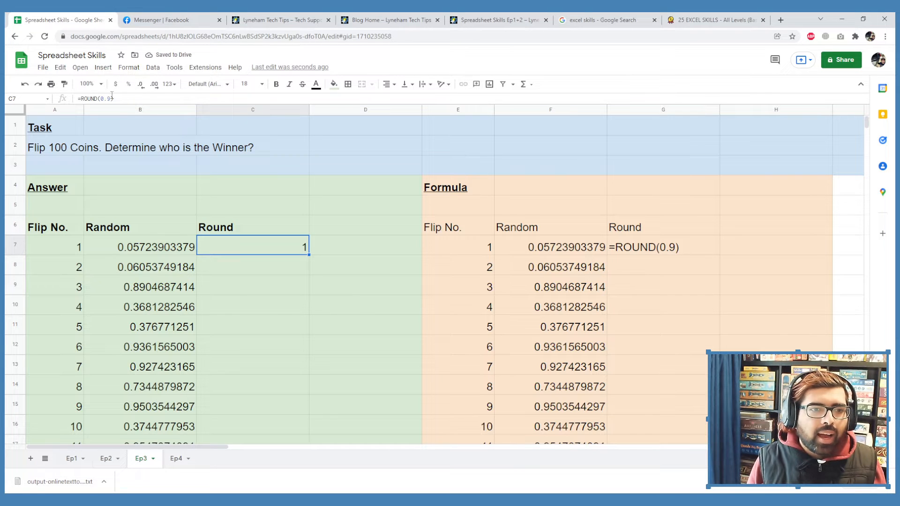
pyautogui.click(111, 98)
pyautogui.press('BackSpace')
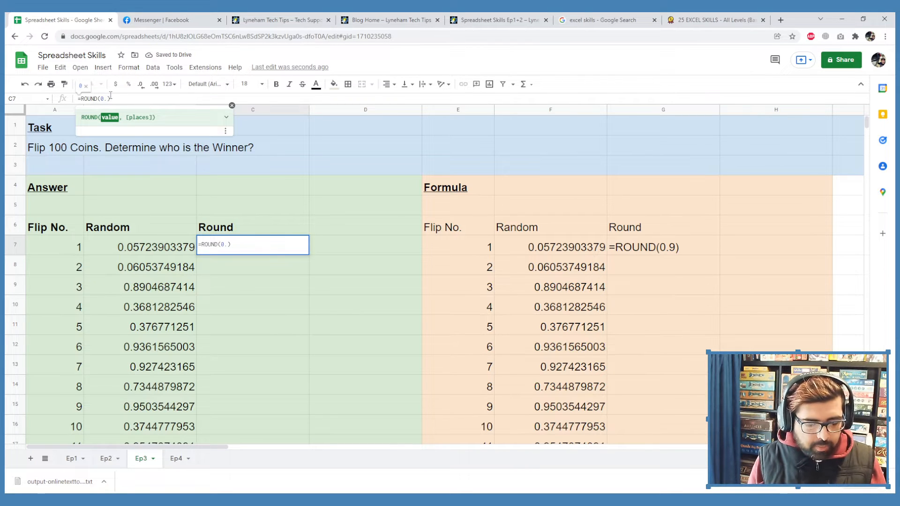
pyautogui.write('5')
pyautogui.press('Return')
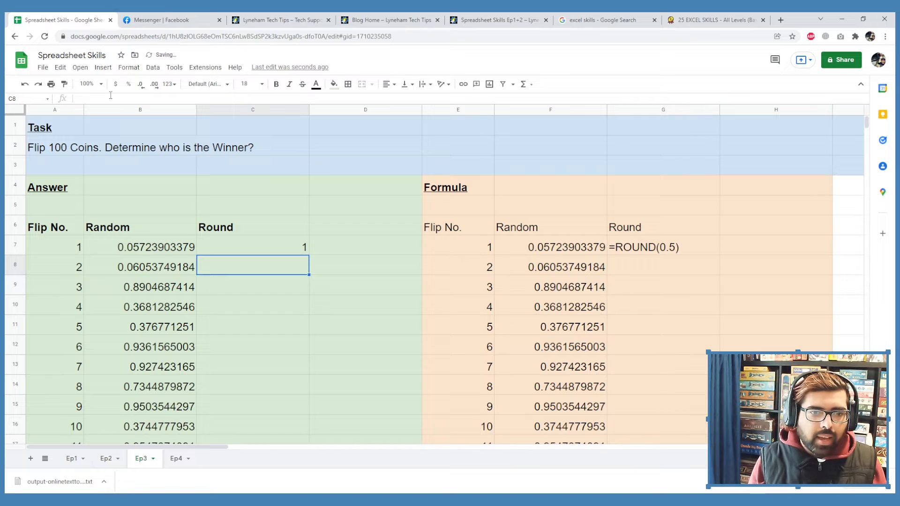
# Try a number above one by changing the ROUND value in C7 to 9.5
pyautogui.click(293, 251)
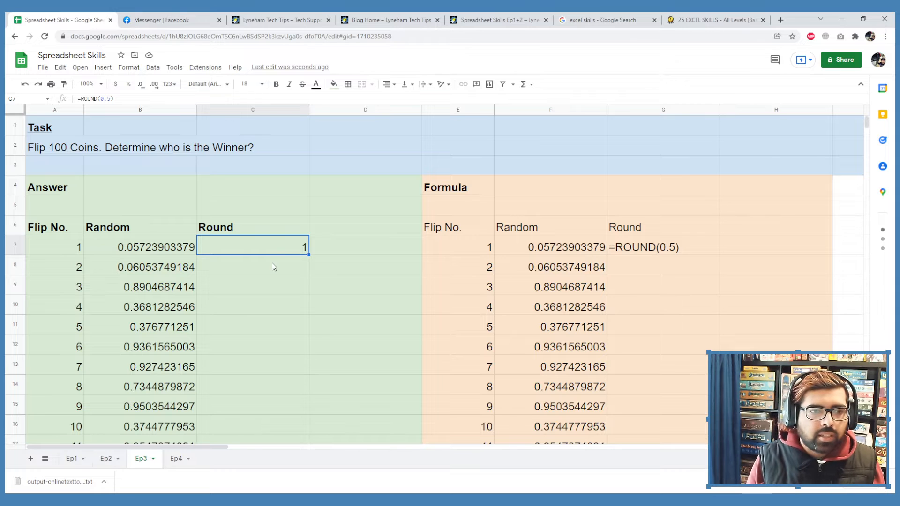
pyautogui.click(102, 98)
pyautogui.press('Delete')
pyautogui.write('9')
pyautogui.press('Return')
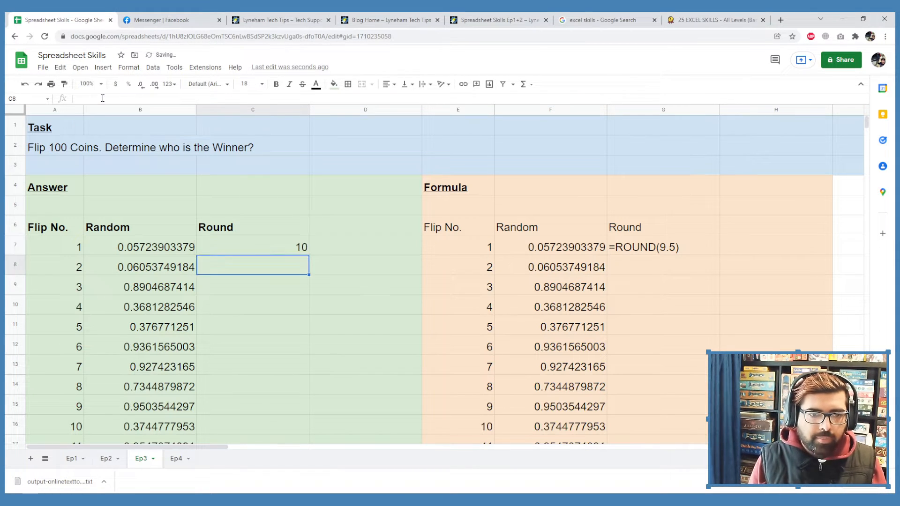
# Replace the test number in C7's ROUND formula with a reference to the first random number, giving =ROUND(B7)
pyautogui.press('Up')
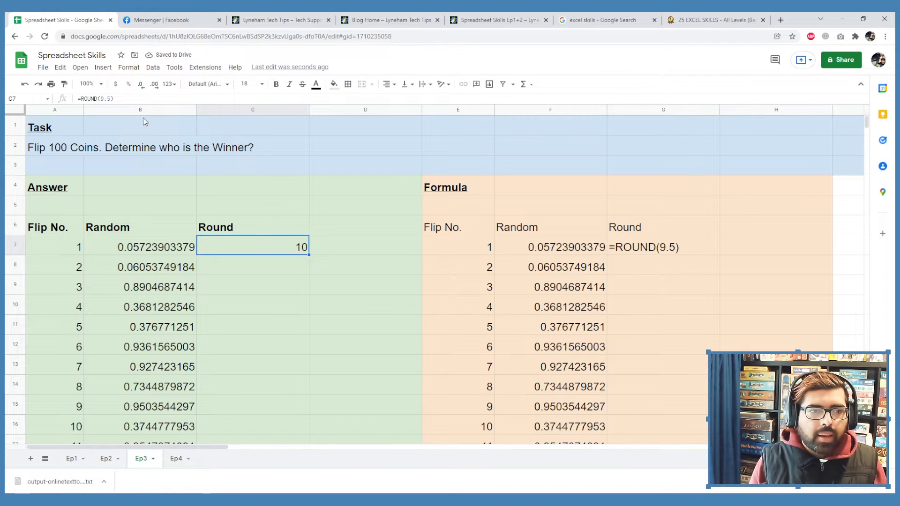
pyautogui.doubleClick(103, 98)
pyautogui.press('BackSpace')
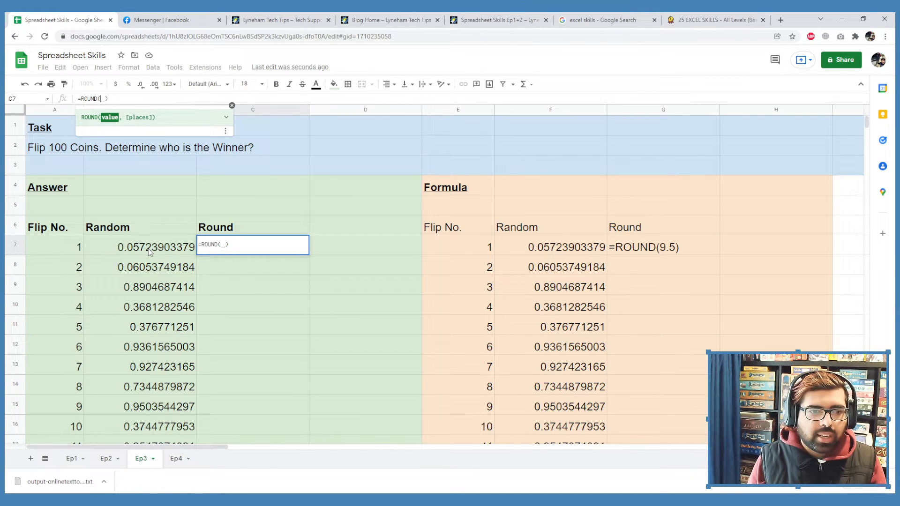
pyautogui.click(150, 253)
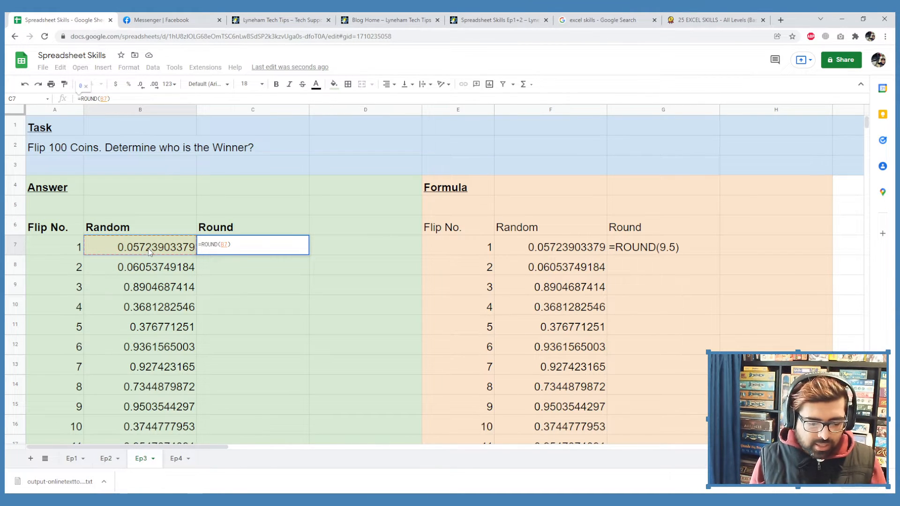
pyautogui.press('Return')
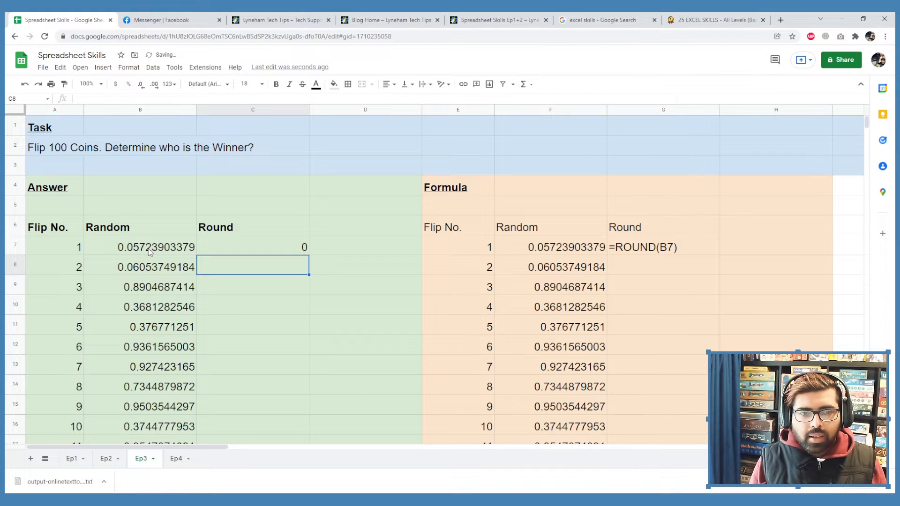
# Fill the ROUND formula from C7 down the Round column alongside the random numbers
pyautogui.press('Up')
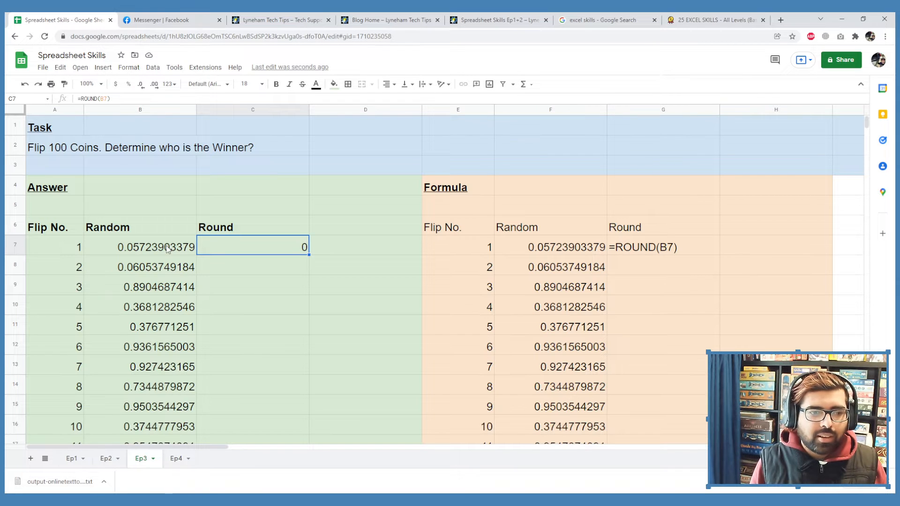
pyautogui.click(158, 288)
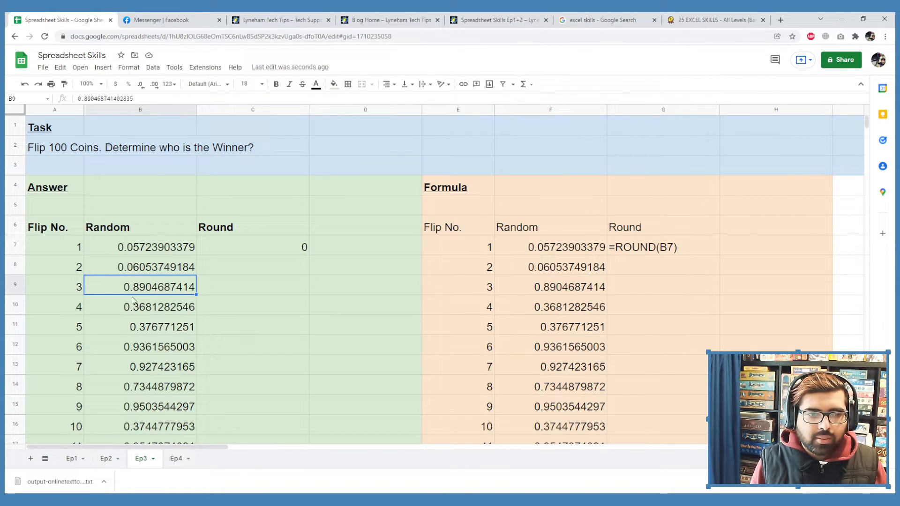
pyautogui.click(298, 253)
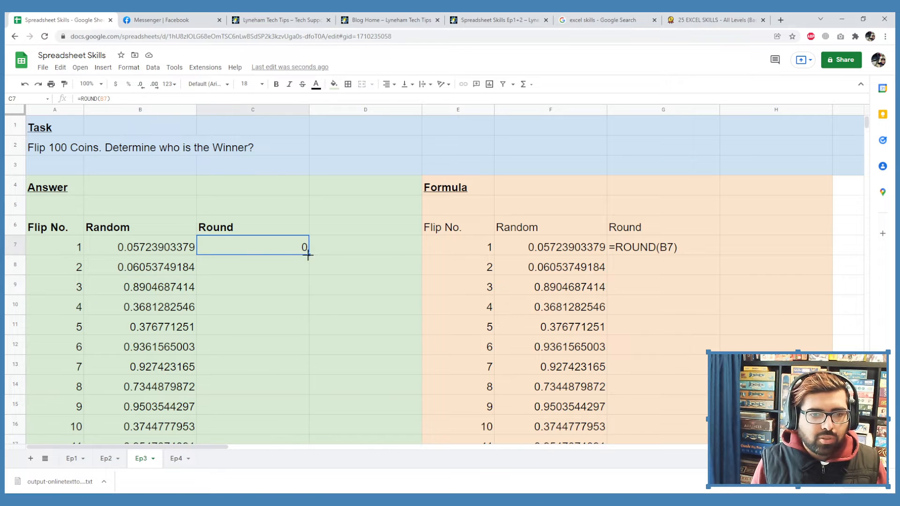
pyautogui.moveTo(308, 255); pyautogui.dragTo(312, 314)
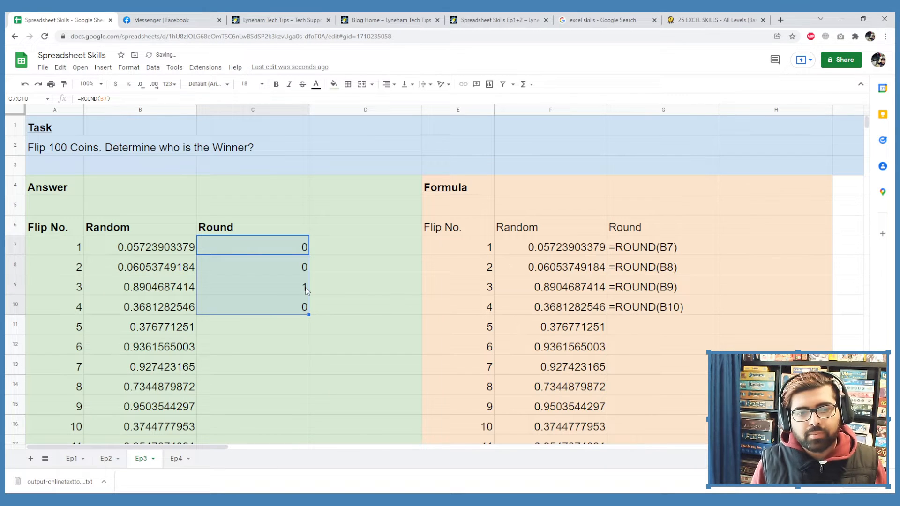
pyautogui.doubleClick(308, 314)
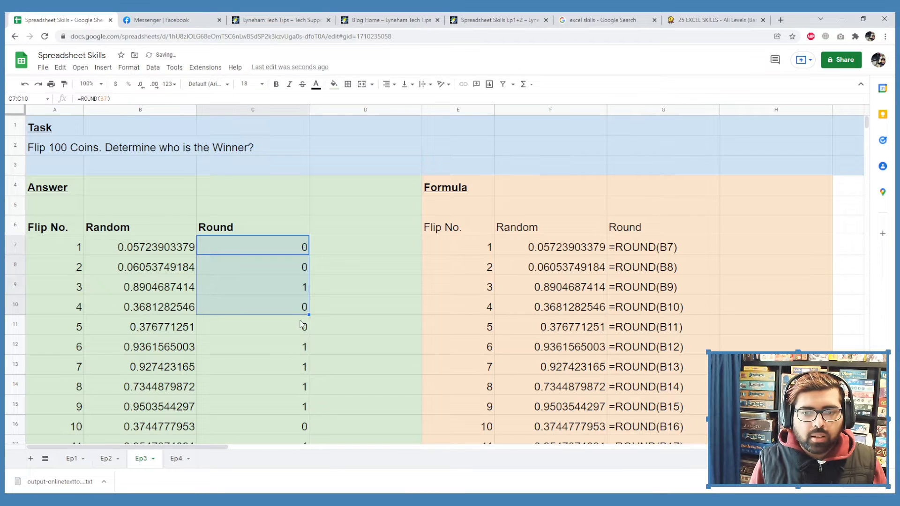
# Add a bold "Result" header in D6, next to the Round header
pyautogui.click(359, 229)
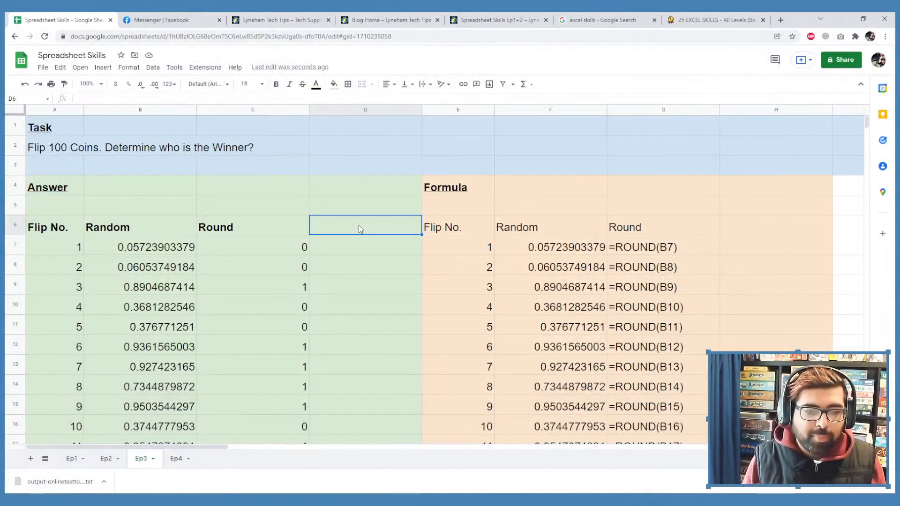
pyautogui.write('He')
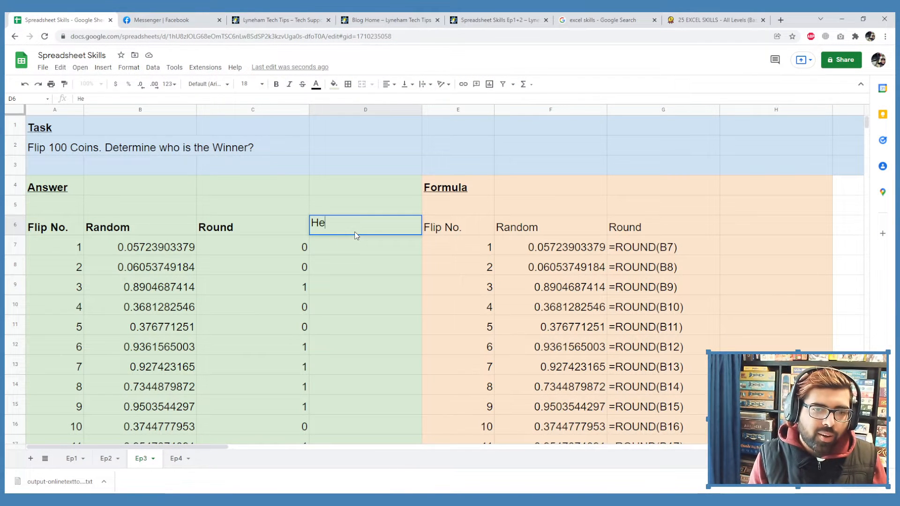
pyautogui.press('BackSpace')
pyautogui.press('BackSpace')
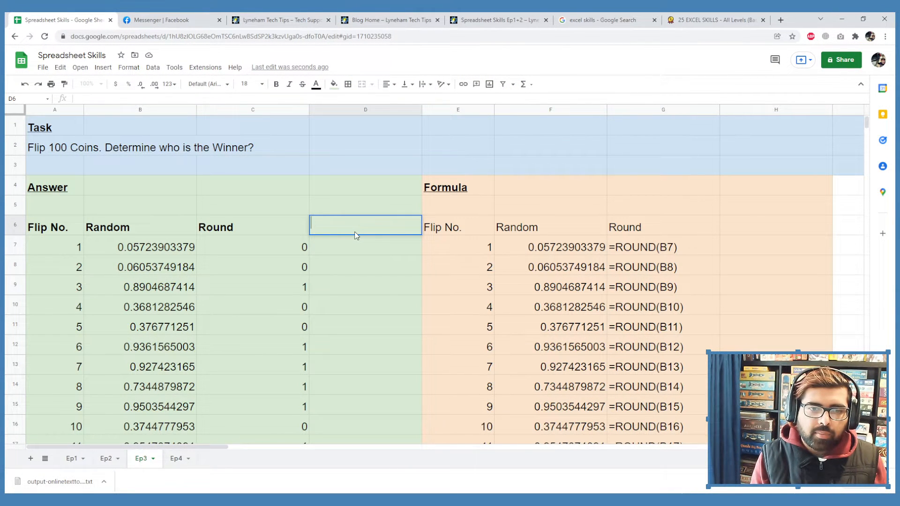
pyautogui.write('Result')
pyautogui.press('Return')
pyautogui.press('Up')
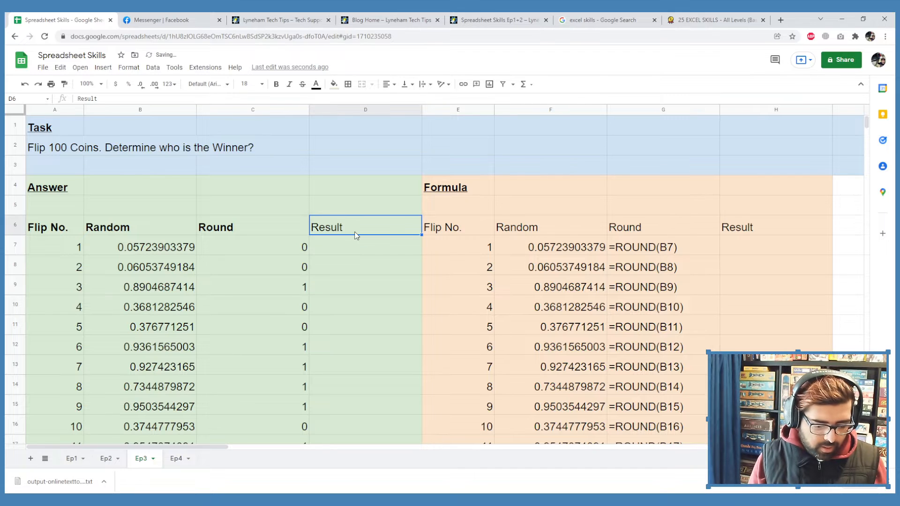
pyautogui.hotkey('ctrl', 'b')
# Start an IF formula in D7 that tests whether the first rounded value, C7, equals 0
pyautogui.press('Down')
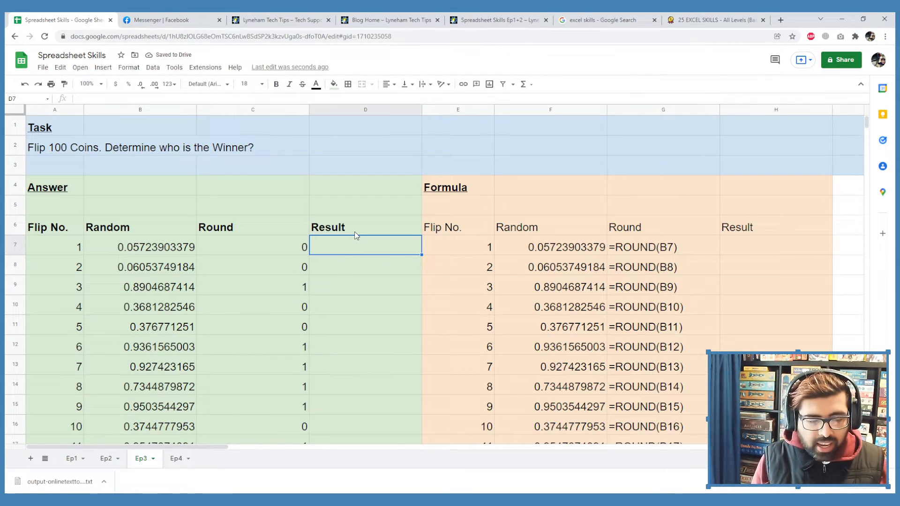
pyautogui.write('=')
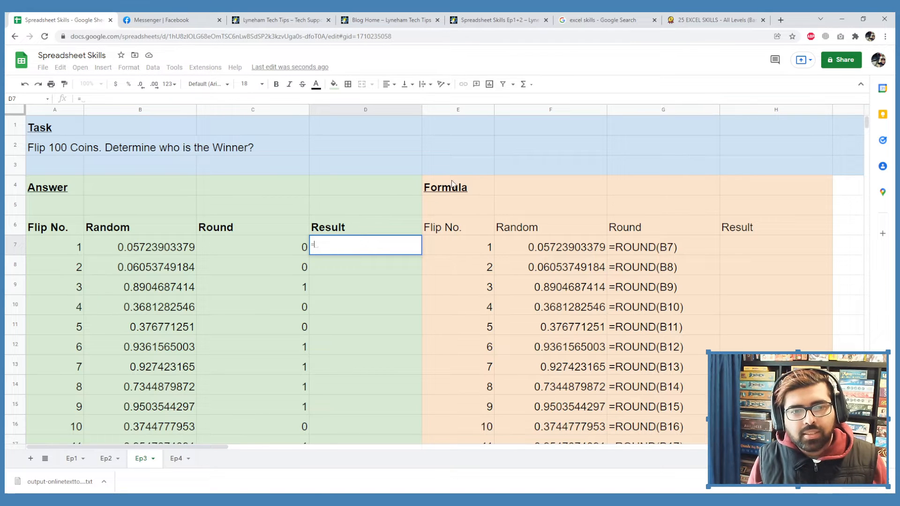
pyautogui.click(299, 253)
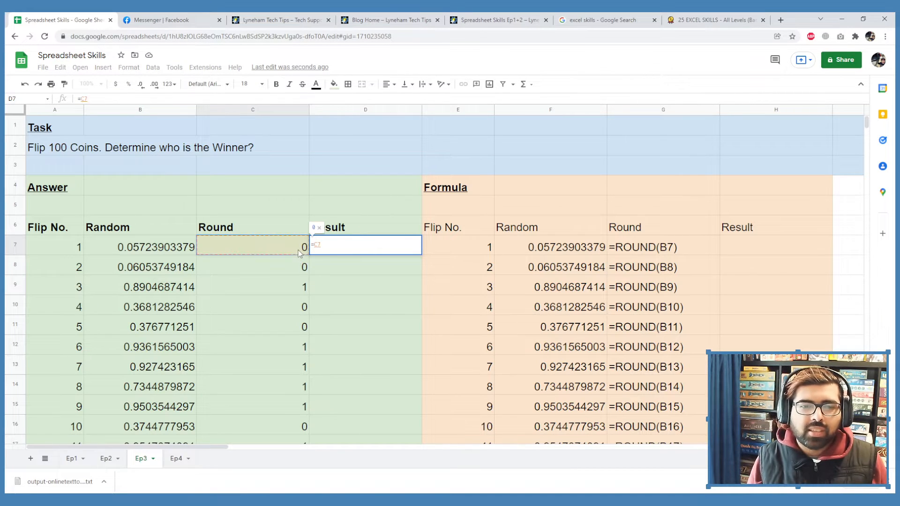
pyautogui.press('BackSpace')
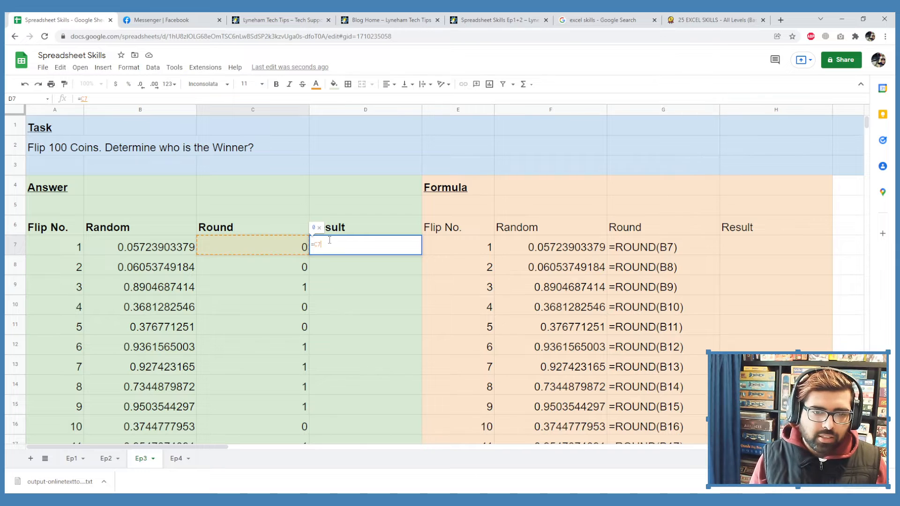
pyautogui.press('BackSpace')
pyautogui.write('IF(')
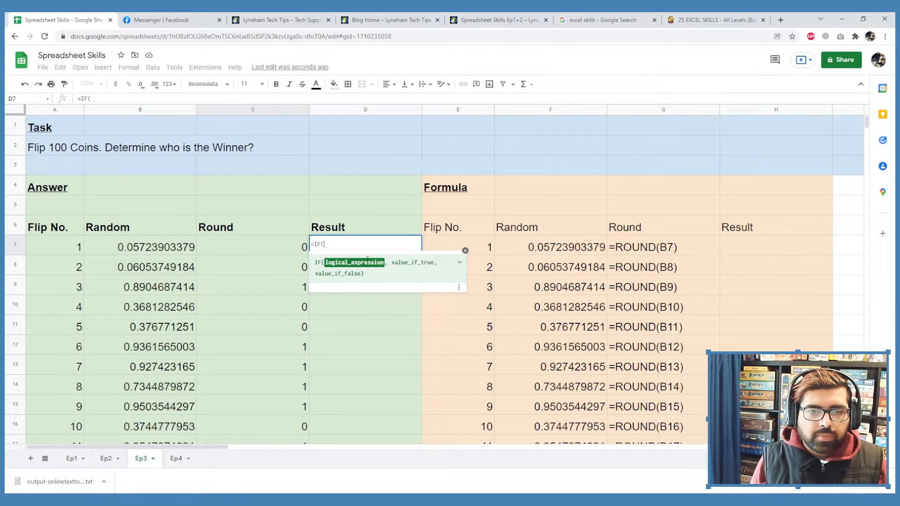
pyautogui.click(296, 251)
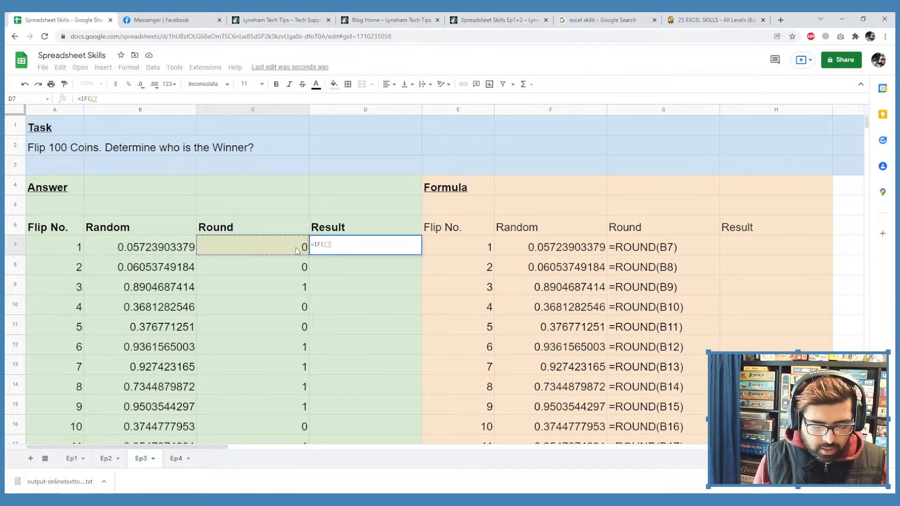
pyautogui.write('=0')
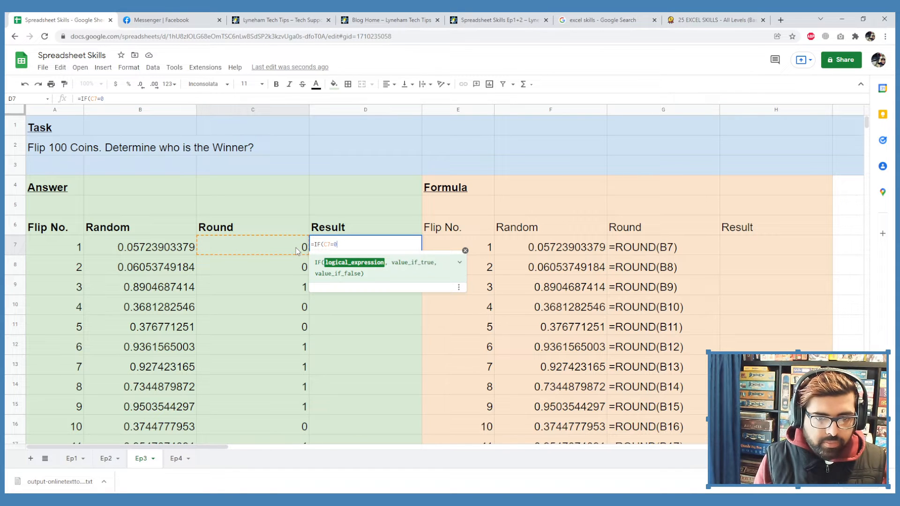
pyautogui.write(',')
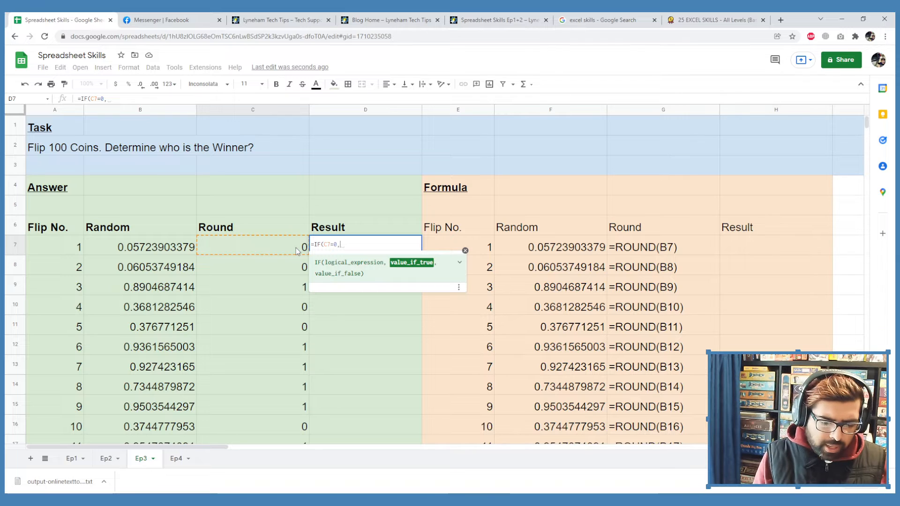
# Complete D7's IF formula to return "Heads" when true and "Tails" otherwise, giving =IF(C7=0,"Heads","Tails")
pyautogui.write('"')
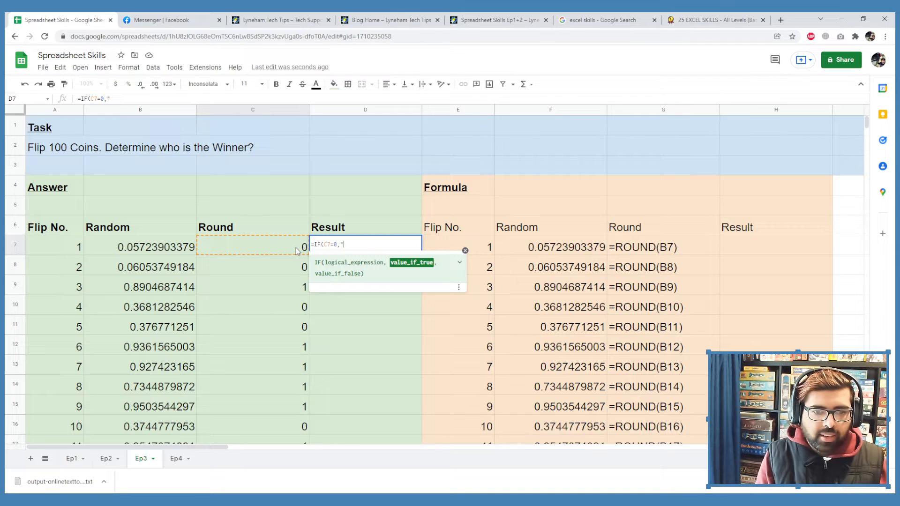
pyautogui.write('Heads')
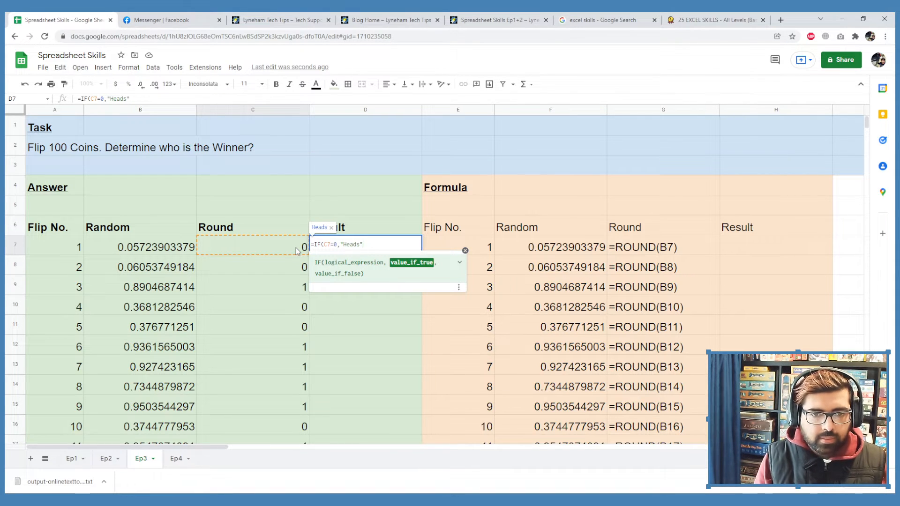
pyautogui.write('"')
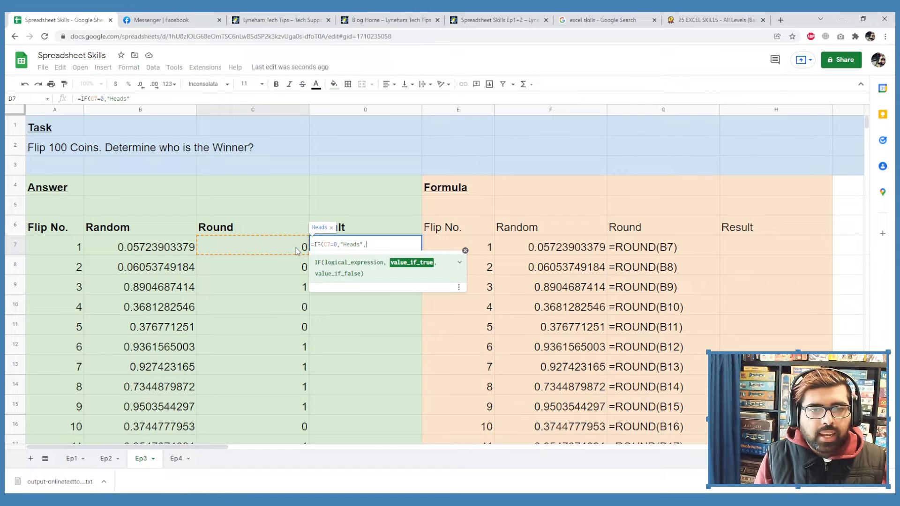
pyautogui.write(',')
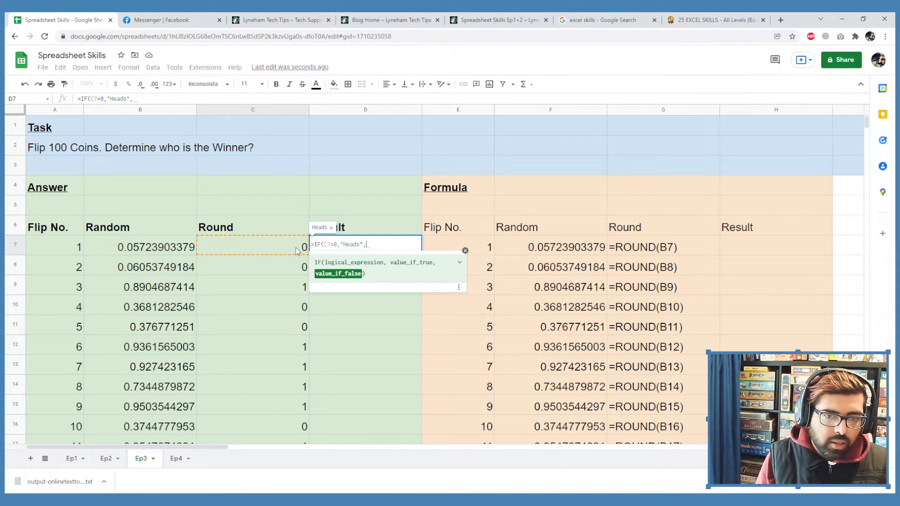
pyautogui.write('"Tails:')
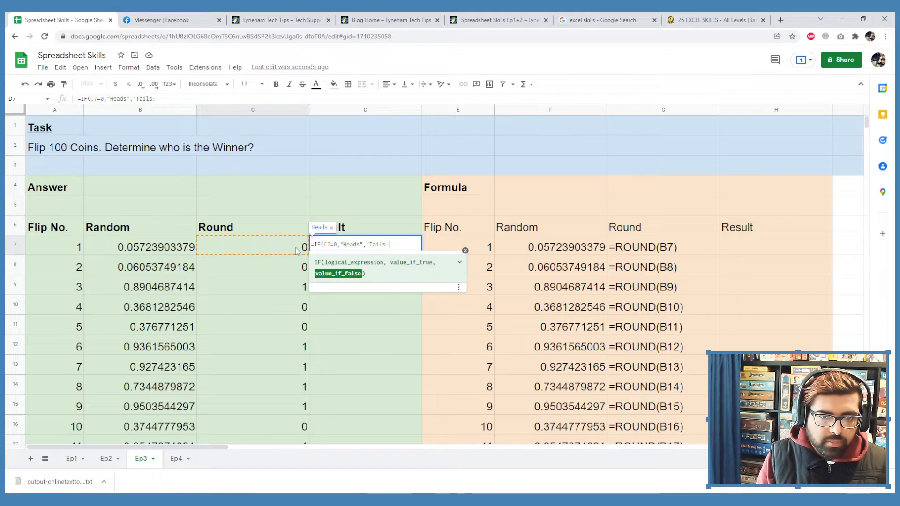
pyautogui.press('BackSpace')
pyautogui.write('")')
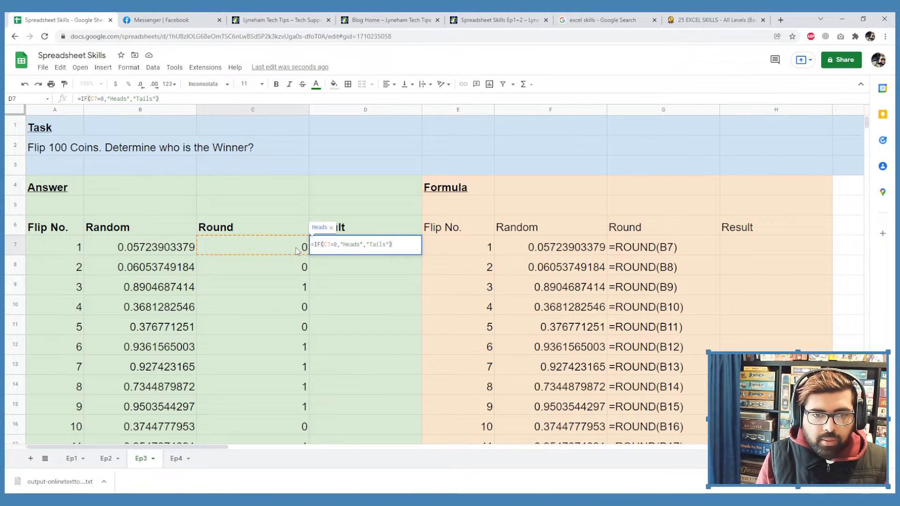
pyautogui.press('Return')
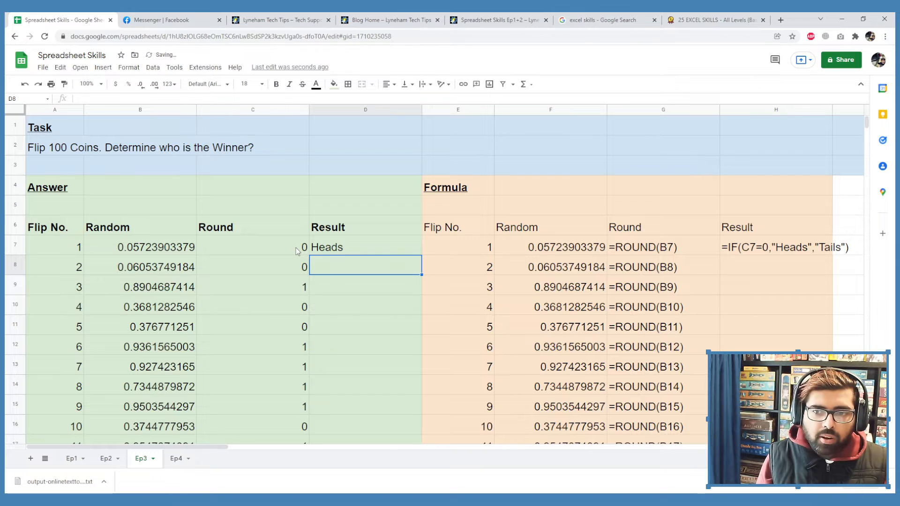
# Fill the IF formula from D7 down the Result column and fit column H's width to its formula text
pyautogui.doubleClick(832, 109)
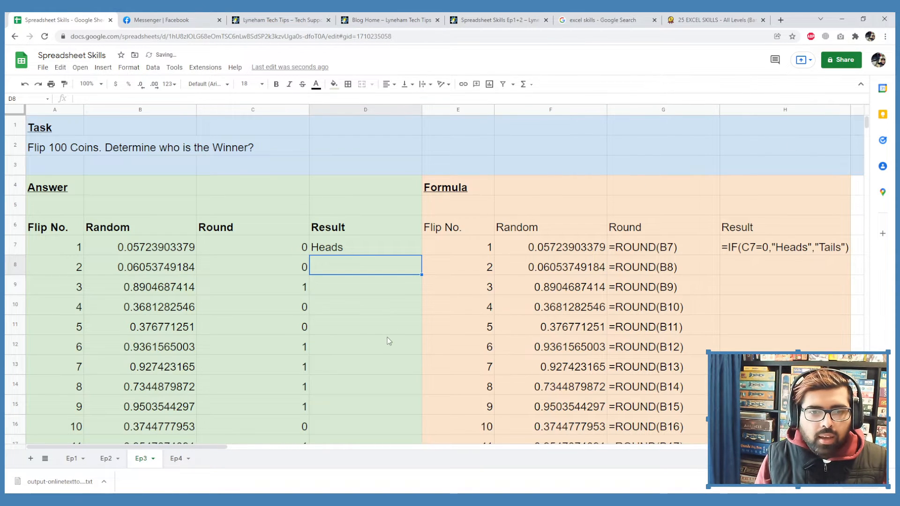
pyautogui.click(352, 246)
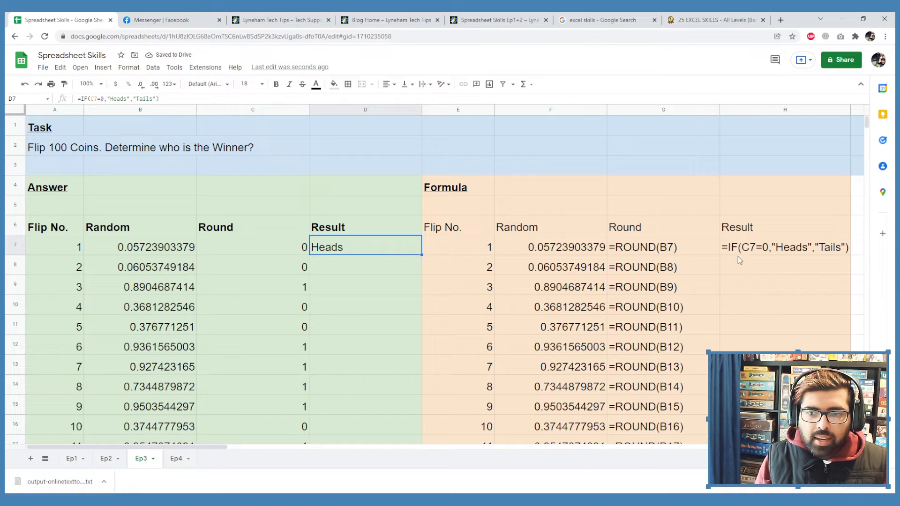
pyautogui.moveTo(421, 253); pyautogui.dragTo(420, 296)
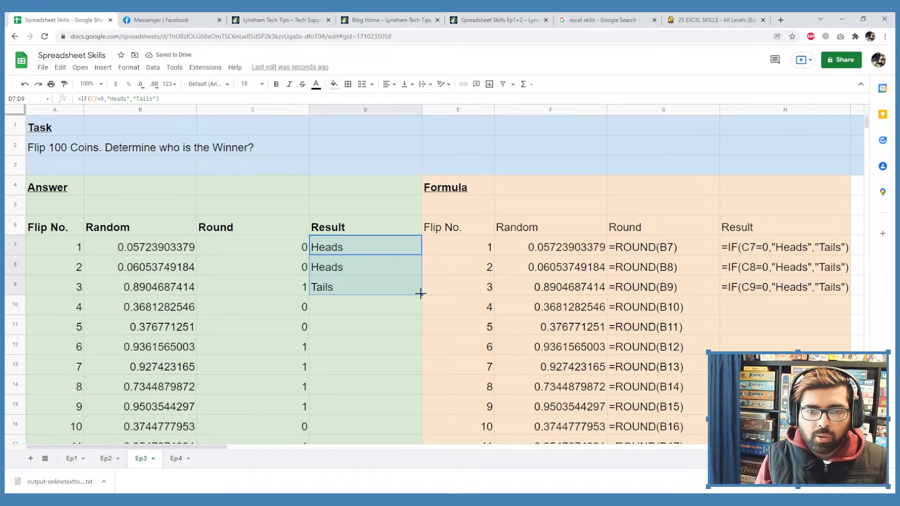
pyautogui.doubleClick(420, 294)
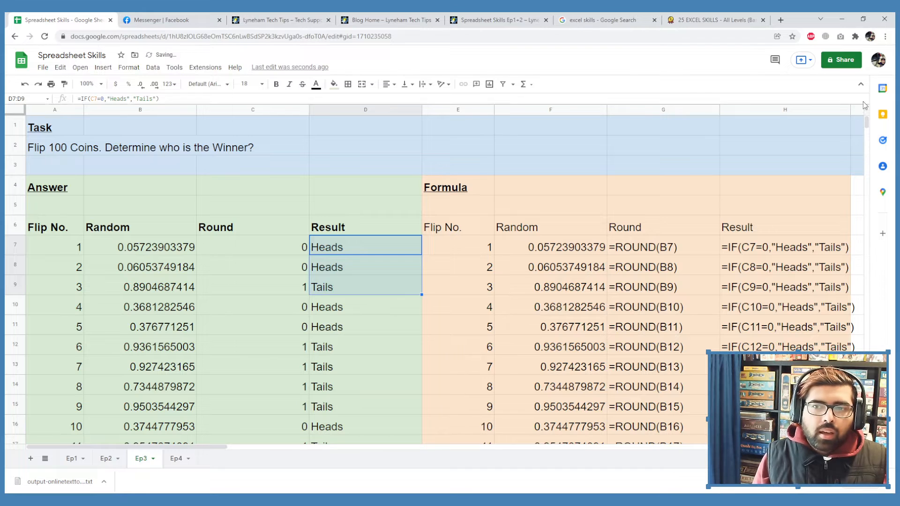
pyautogui.doubleClick(849, 109)
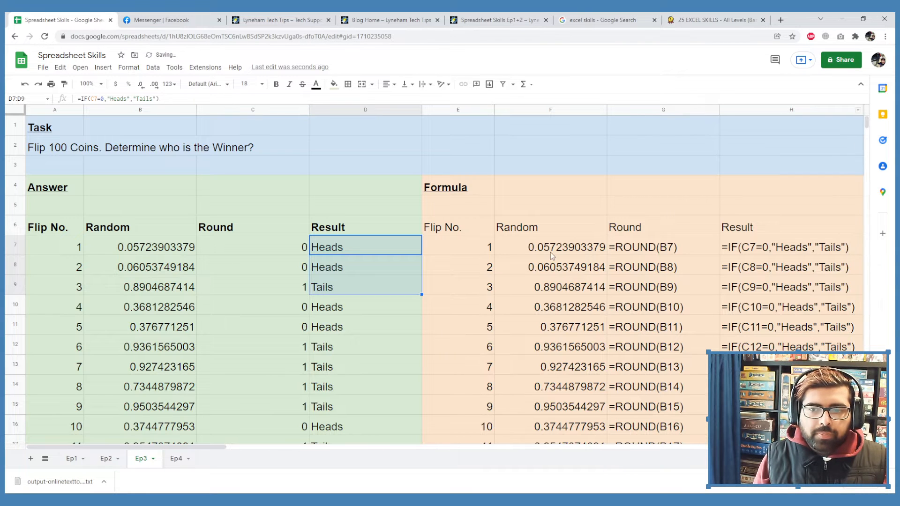
# Examine the Heads and Tails outcomes down the Result column against their rounded values
pyautogui.scroll(-1, 372, 244)
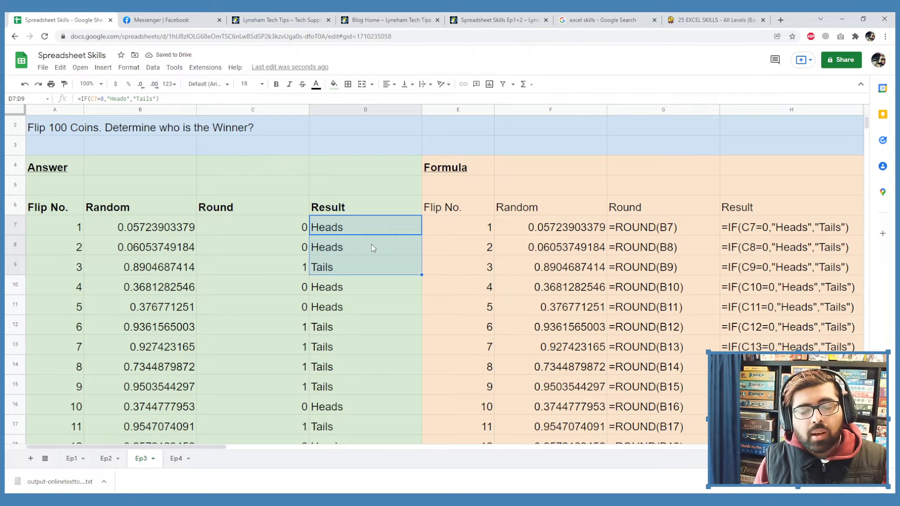
pyautogui.scroll(-1, 370, 244)
pyautogui.click(383, 242)
pyautogui.click(384, 208)
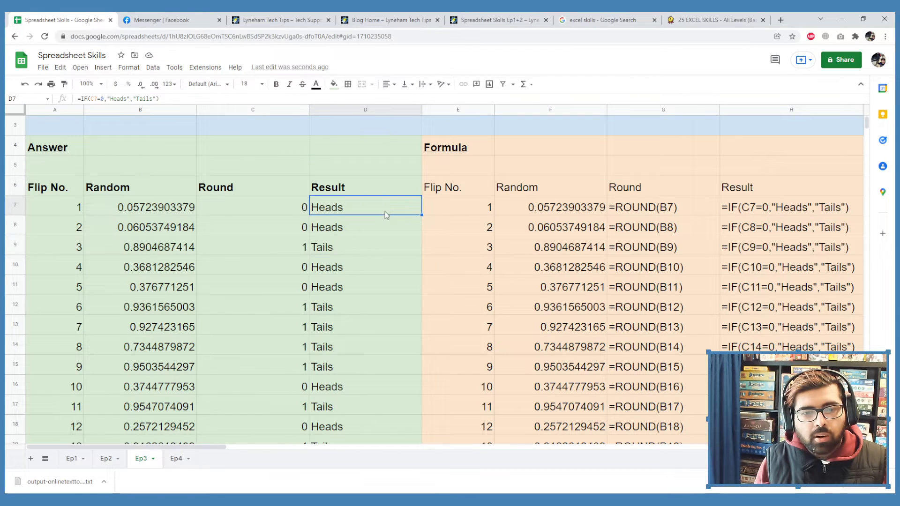
pyautogui.click(372, 230)
pyautogui.scroll(-3, 368, 253)
pyautogui.click(366, 248)
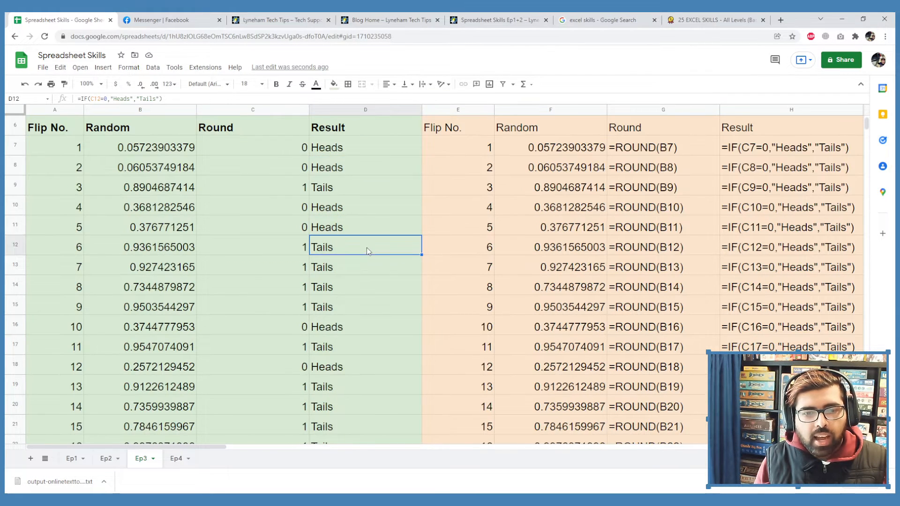
pyautogui.scroll(-4, 368, 265)
pyautogui.click(370, 265)
pyautogui.scroll(-4, 370, 266)
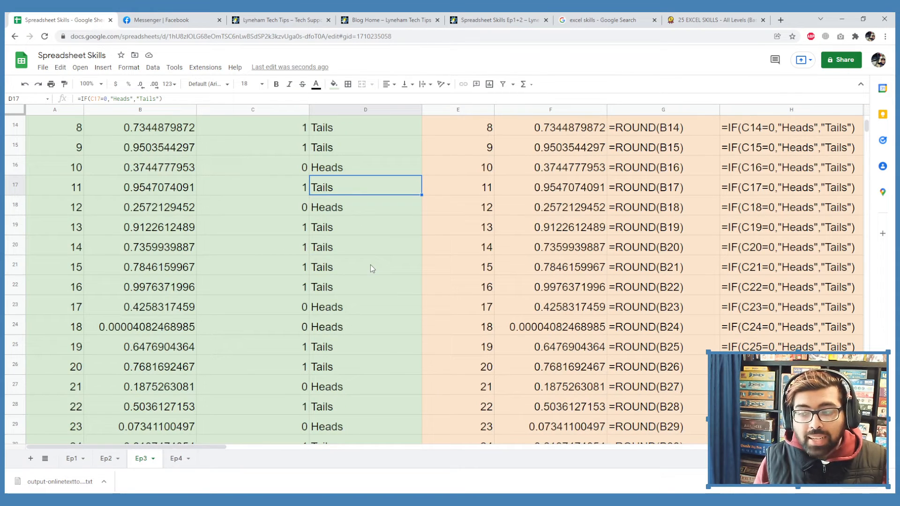
pyautogui.scroll(5, 370, 265)
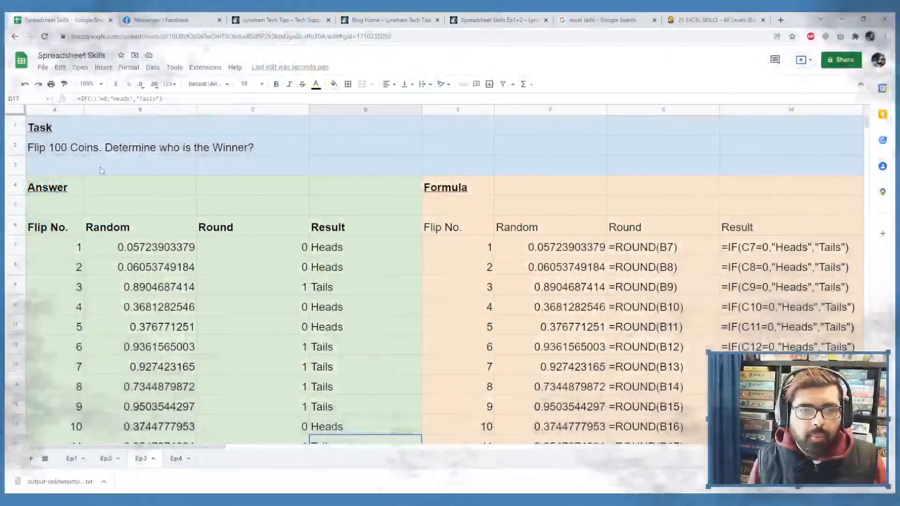
# Insert three blank rows above row 5, between the Answer heading and the flip table headers
pyautogui.click(10, 204)
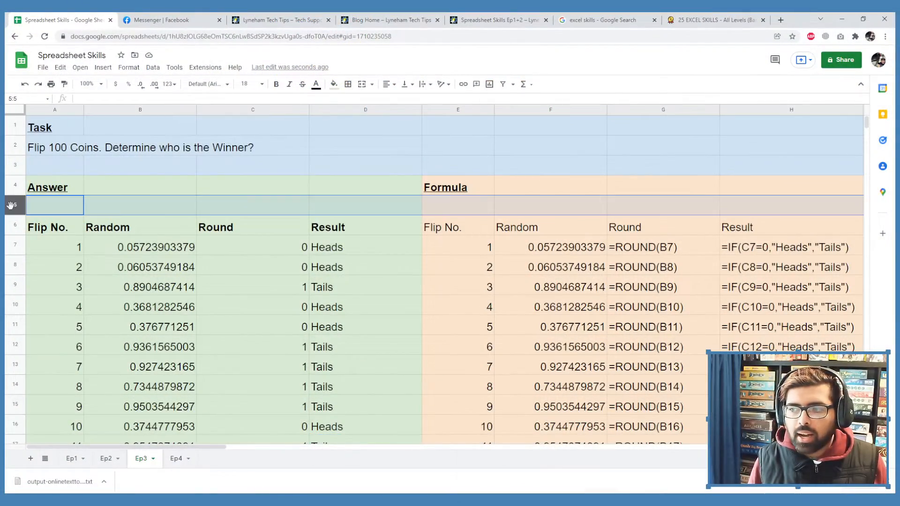
pyautogui.rightClick(11, 205)
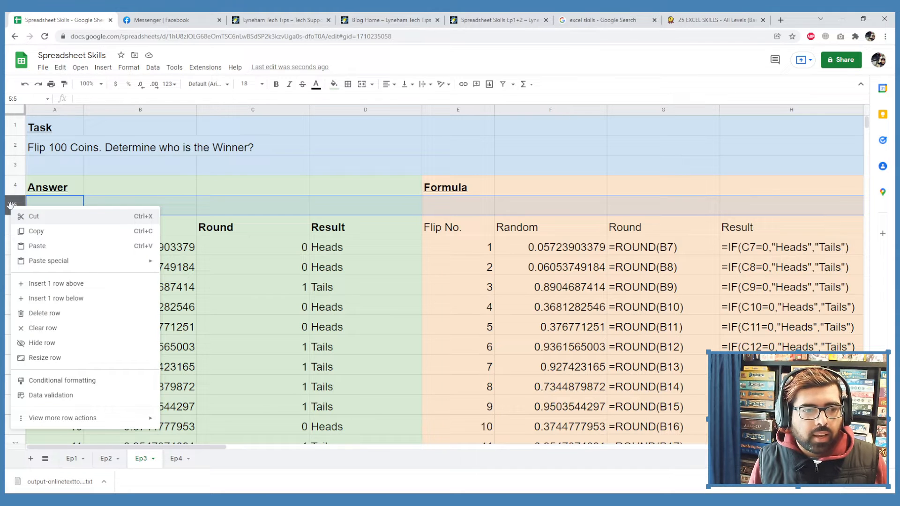
pyautogui.click(41, 288)
pyautogui.rightClick(15, 207)
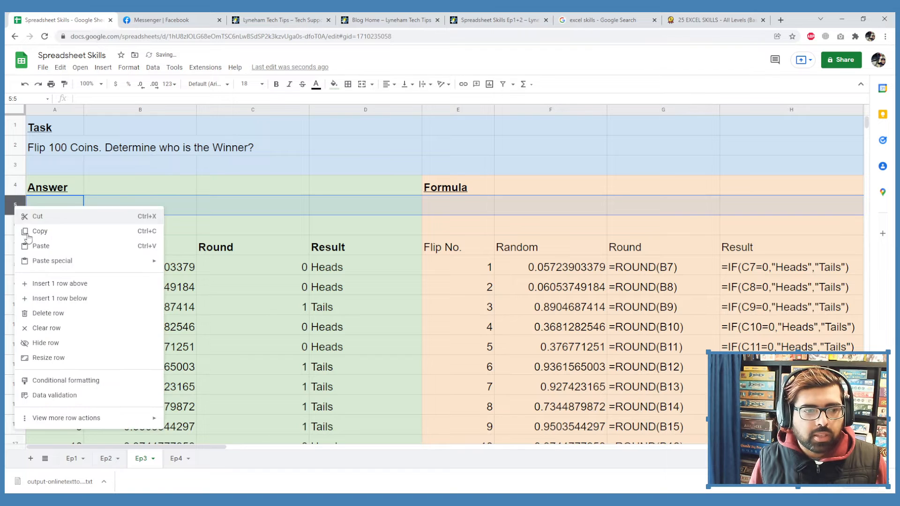
pyautogui.click(42, 283)
pyautogui.click(77, 225)
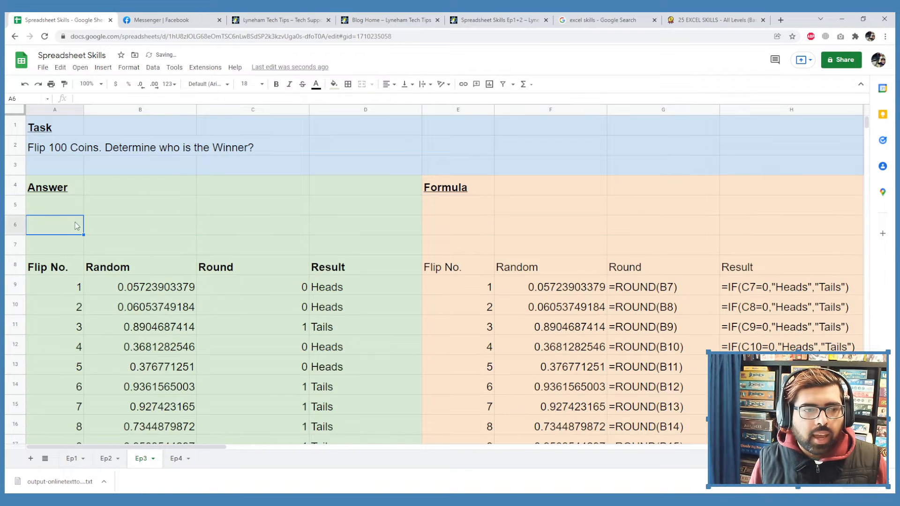
pyautogui.click(73, 213)
pyautogui.rightClick(10, 207)
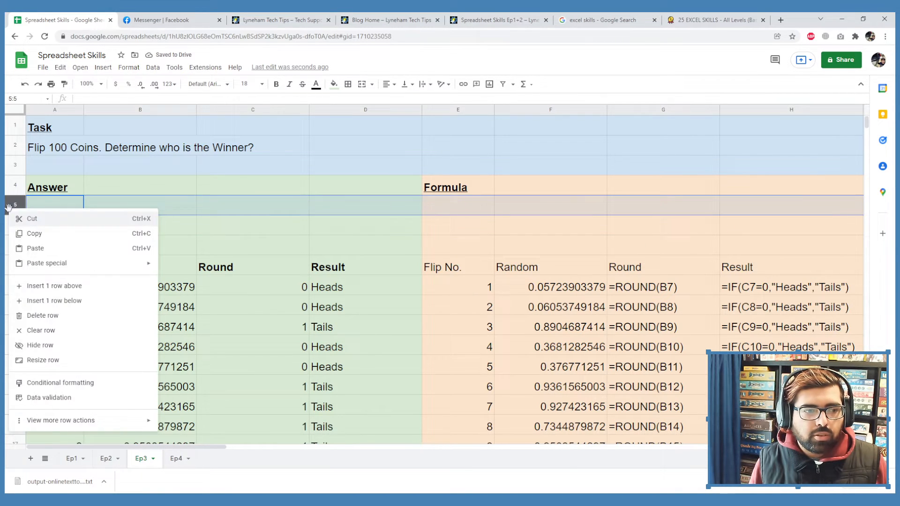
pyautogui.click(56, 284)
# Add the label "Total Heads Flipped" in B6, above the flip table
pyautogui.click(64, 223)
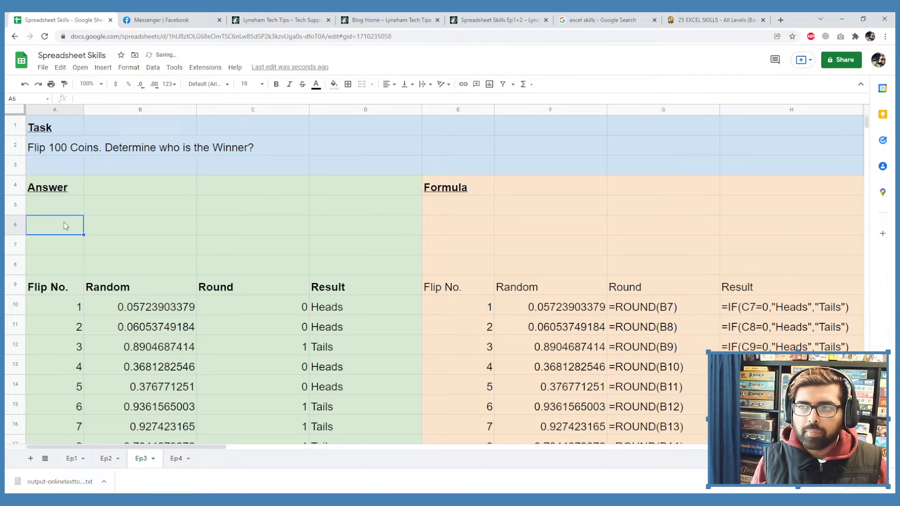
pyautogui.press('Right')
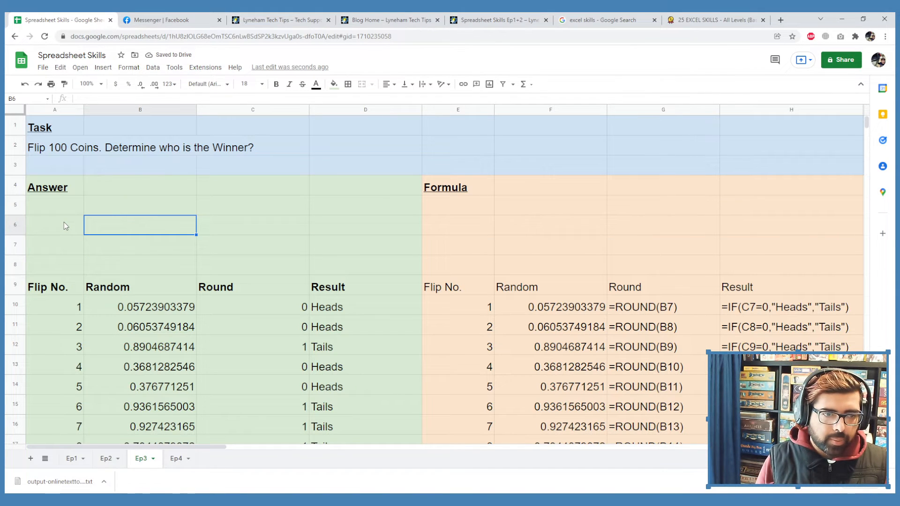
pyautogui.write('Total ')
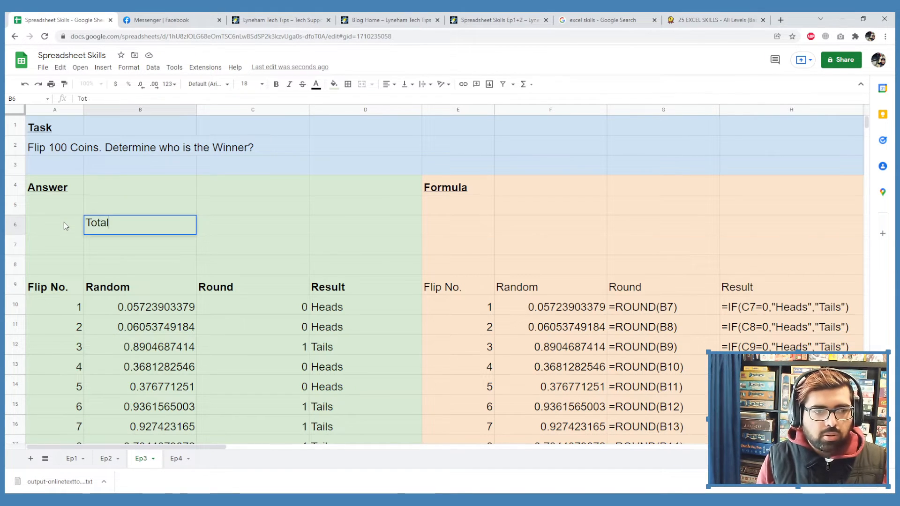
pyautogui.write('Heads ')
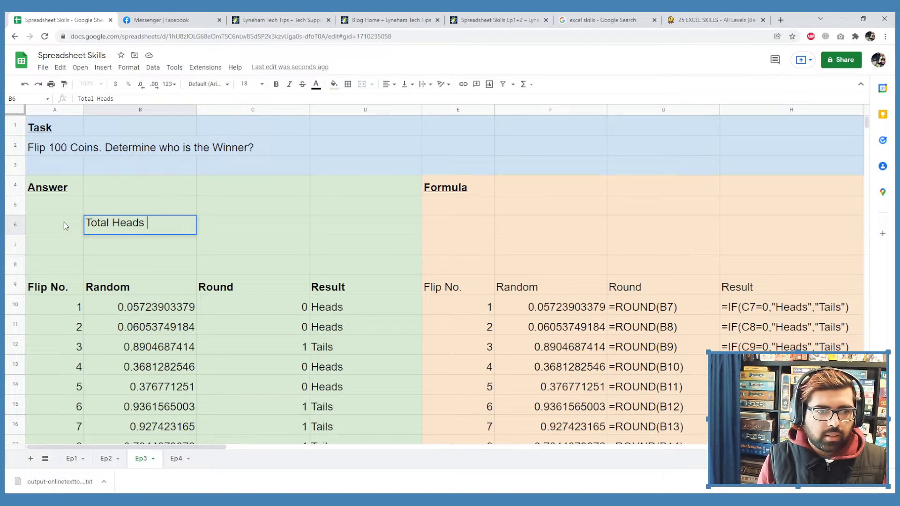
pyautogui.write('Flipped')
pyautogui.press('Return')
pyautogui.press('Up')
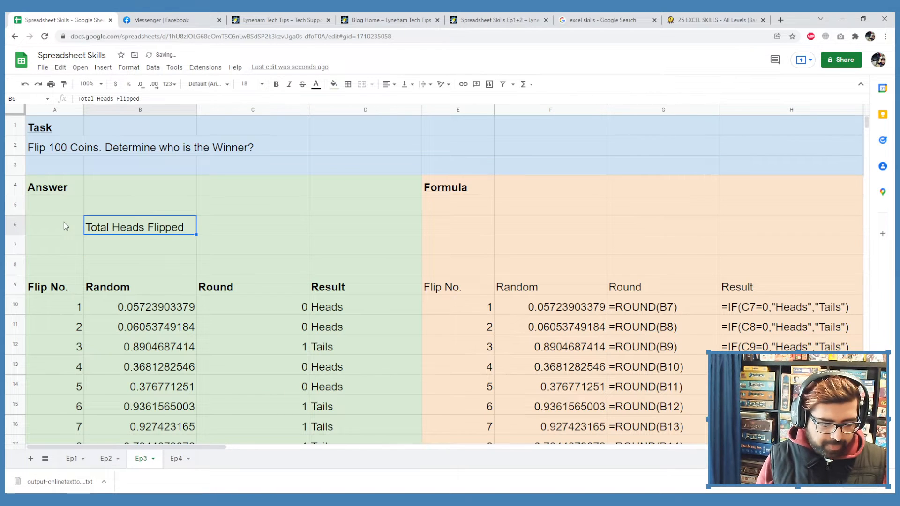
# Make the "Total Heads Flipped" label in B6 bold
pyautogui.hotkey('ctrl', 'b')
pyautogui.press('Down')
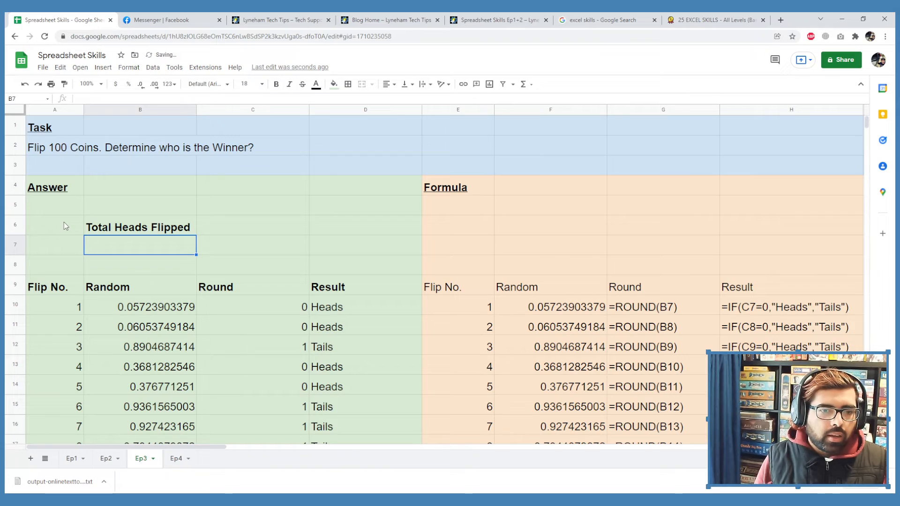
# Start a COUNT formula in B7 over the Result column, with its range beginning at D10
pyautogui.scroll(-5, 354, 303)
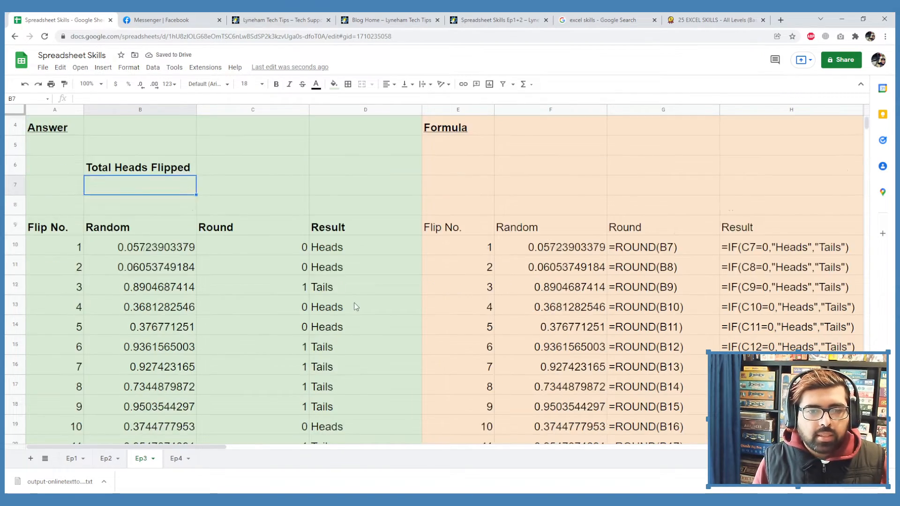
pyautogui.scroll(-17, 353, 302)
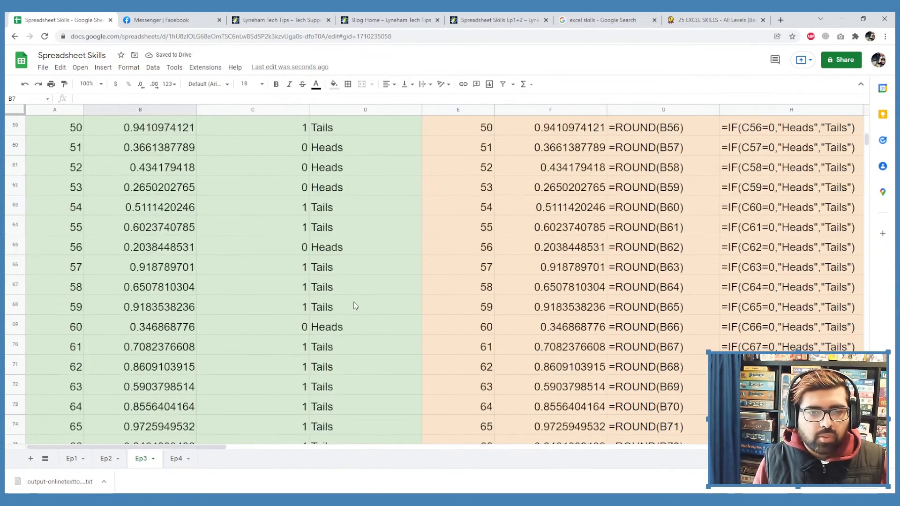
pyautogui.scroll(-2, 350, 305)
pyautogui.scroll(17, 361, 304)
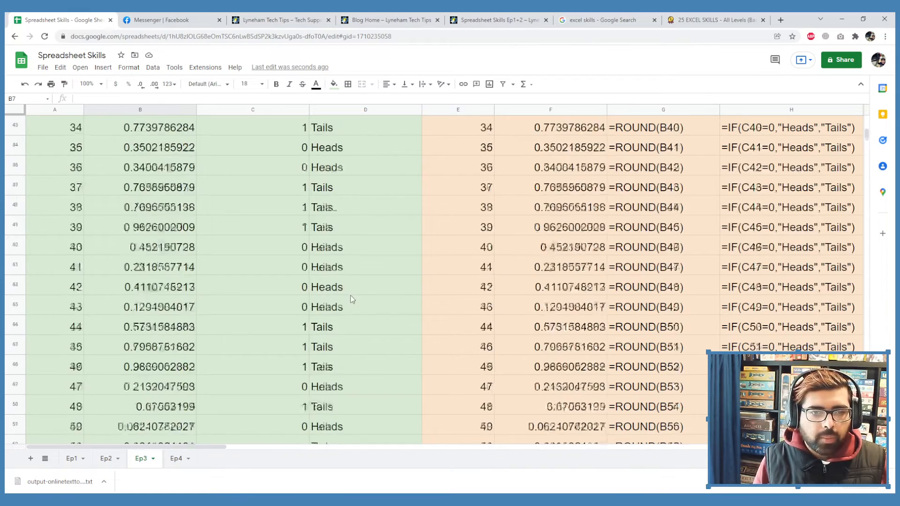
pyautogui.scroll(8, 367, 302)
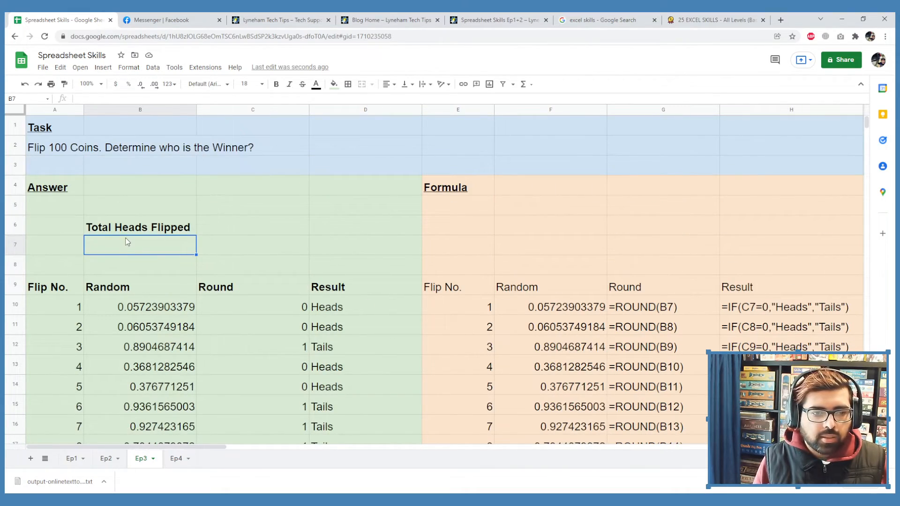
pyautogui.write('=')
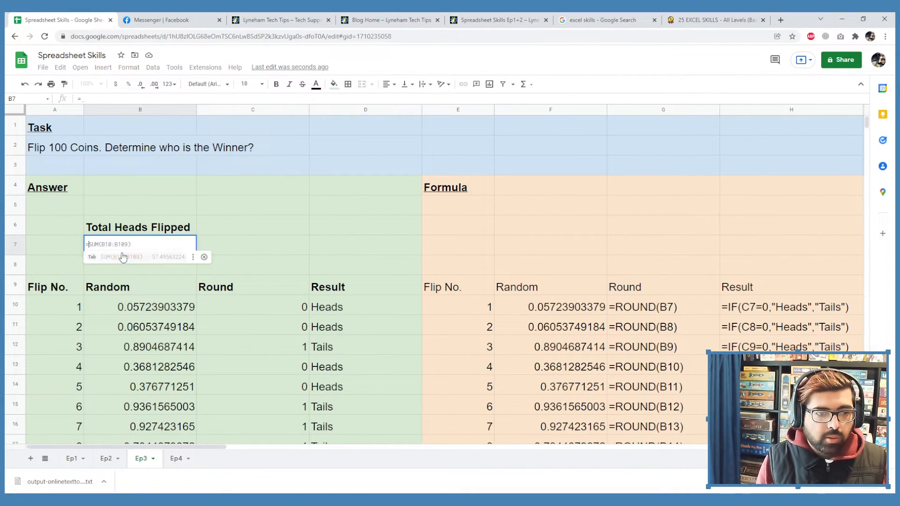
pyautogui.write('COUNT(')
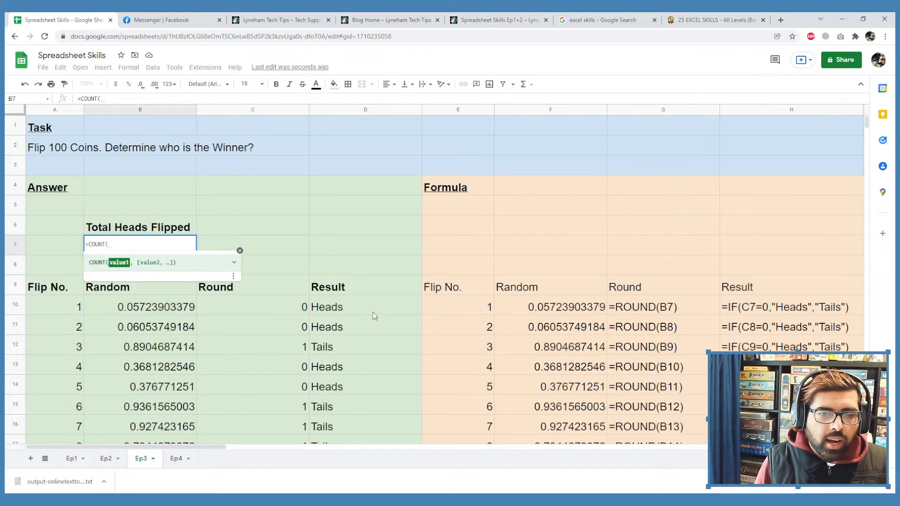
pyautogui.moveTo(374, 313); pyautogui.dragTo(372, 411)
pyautogui.scroll(-2, 390, 427)
pyautogui.scroll(-2, 370, 407)
pyautogui.keyDown('shift'); pyautogui.click(370, 408); pyautogui.keyUp('shift')
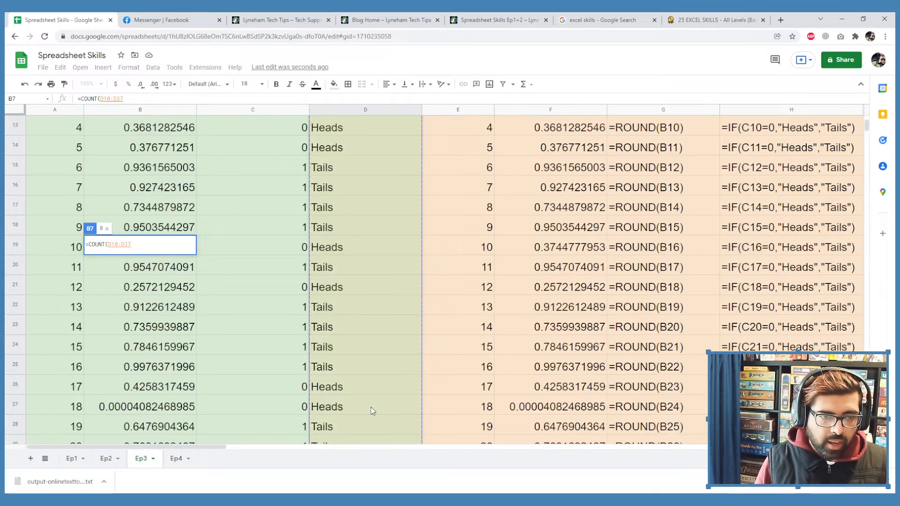
# Find the last flip's row and complete the B7 formula as =COUNT(D10:D109)
pyautogui.scroll(-20, 377, 408)
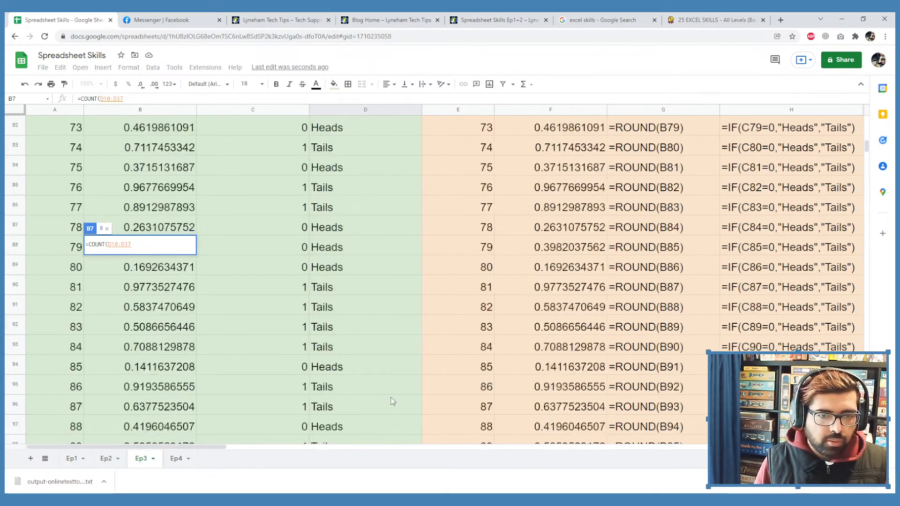
pyautogui.scroll(-4, 386, 396)
pyautogui.scroll(3, 342, 215)
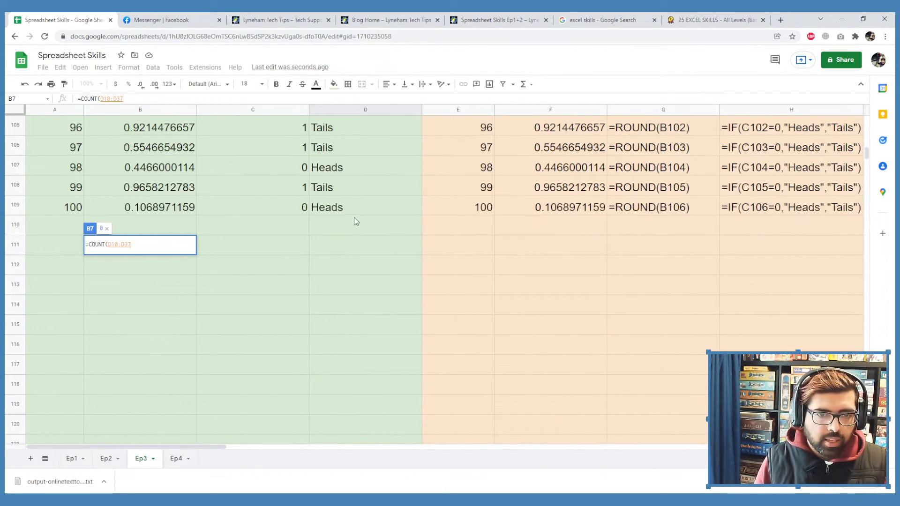
pyautogui.scroll(10, 363, 213)
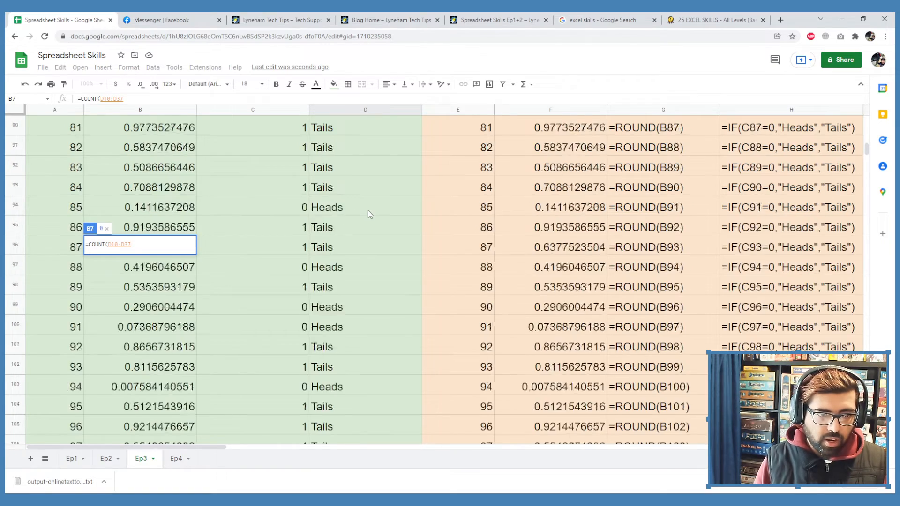
pyautogui.scroll(20, 367, 210)
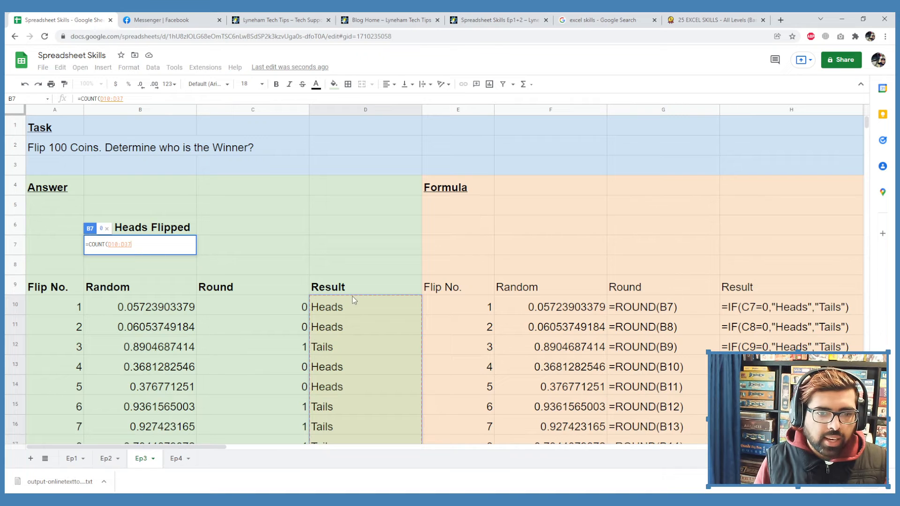
pyautogui.click(353, 302)
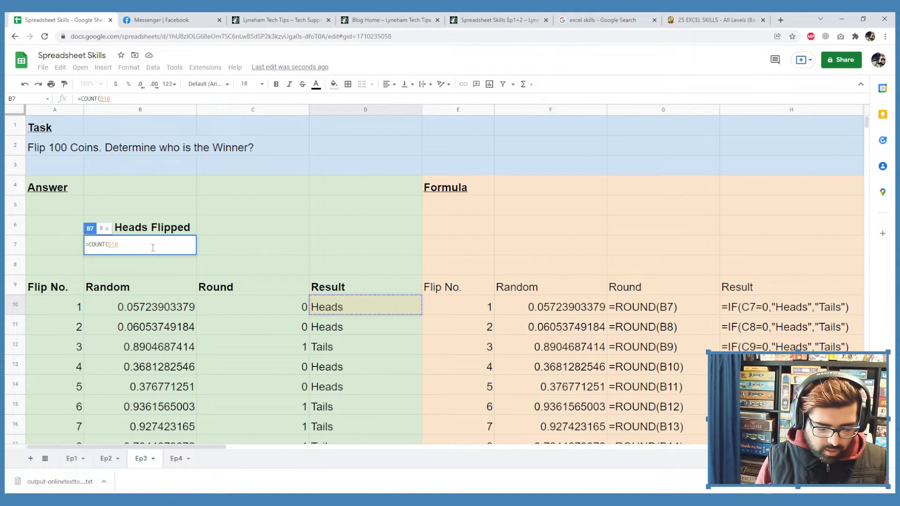
pyautogui.write(':')
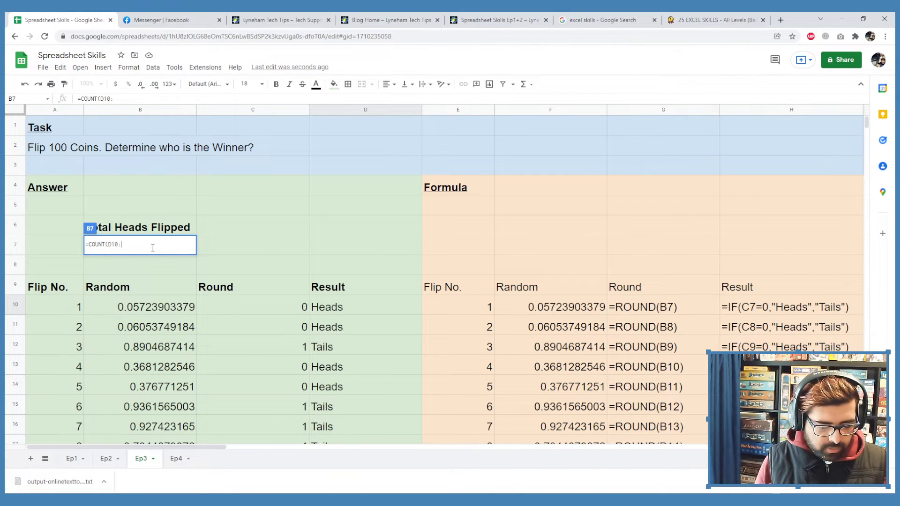
pyautogui.write('D109')
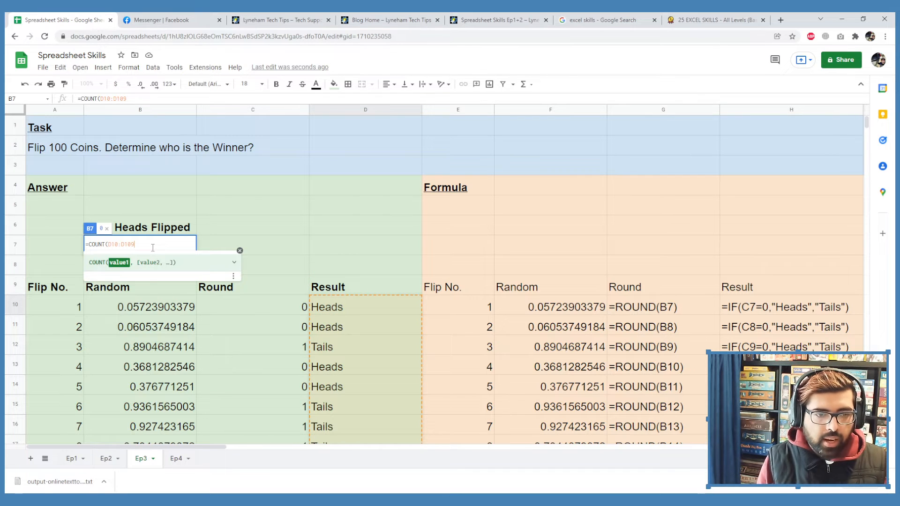
pyautogui.write(')')
pyautogui.press('Return')
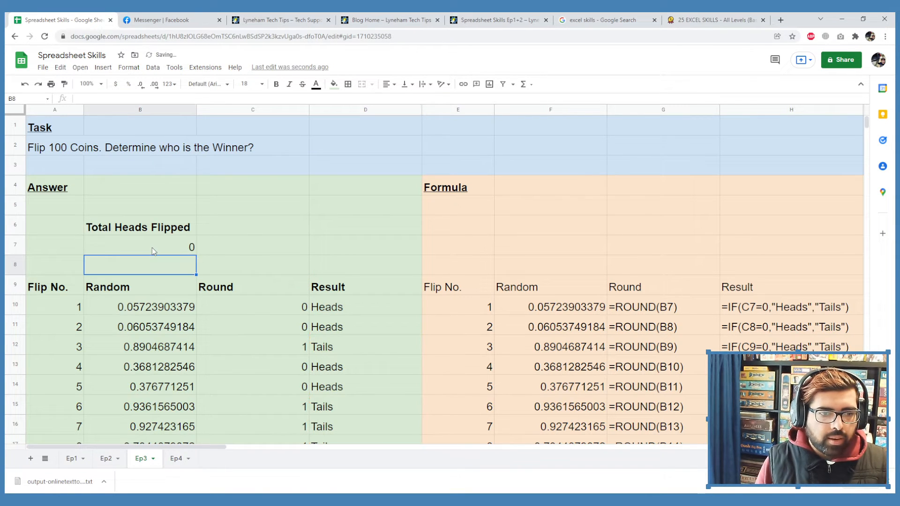
# Examine the COUNT function's built-in help for B7's formula, checking its example ranges and description
pyautogui.click(151, 247)
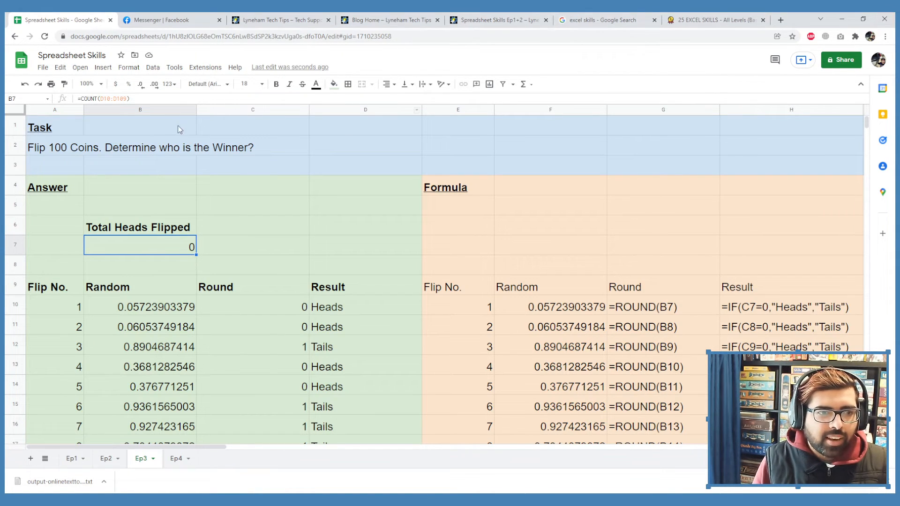
pyautogui.click(124, 98)
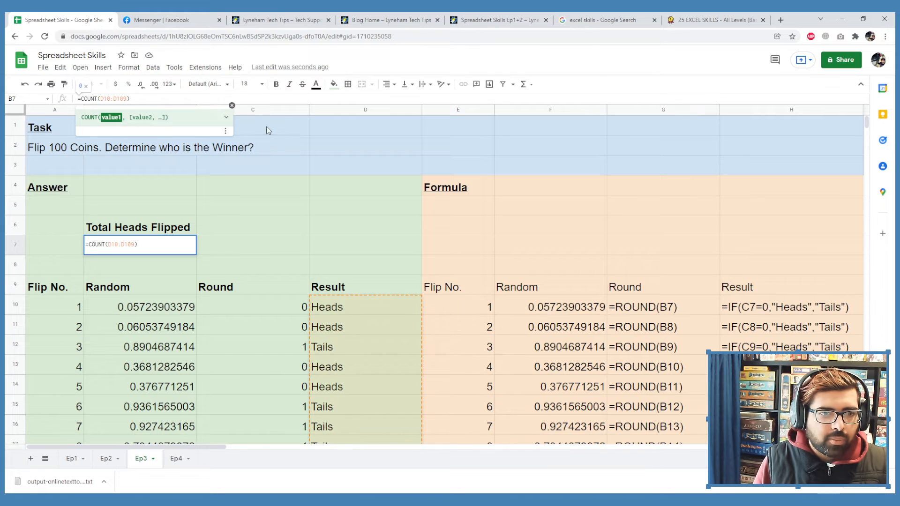
pyautogui.click(227, 119)
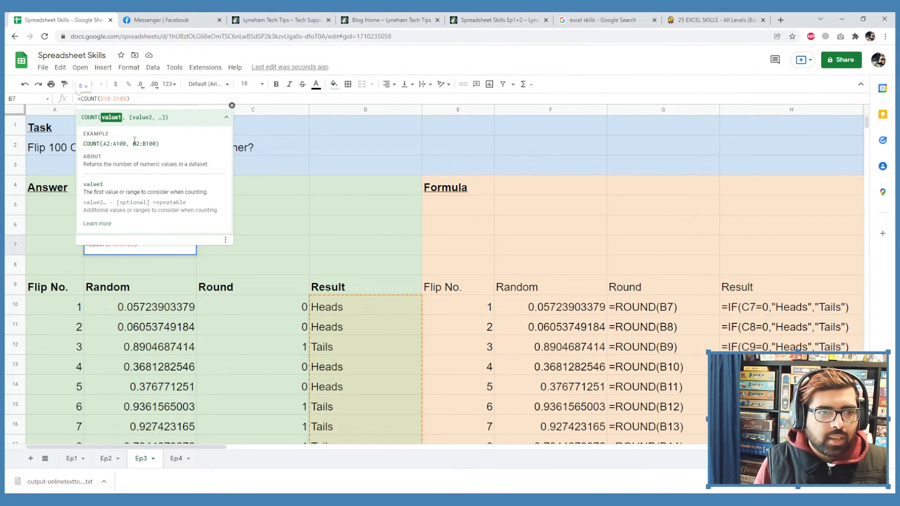
pyautogui.moveTo(106, 145); pyautogui.dragTo(154, 147)
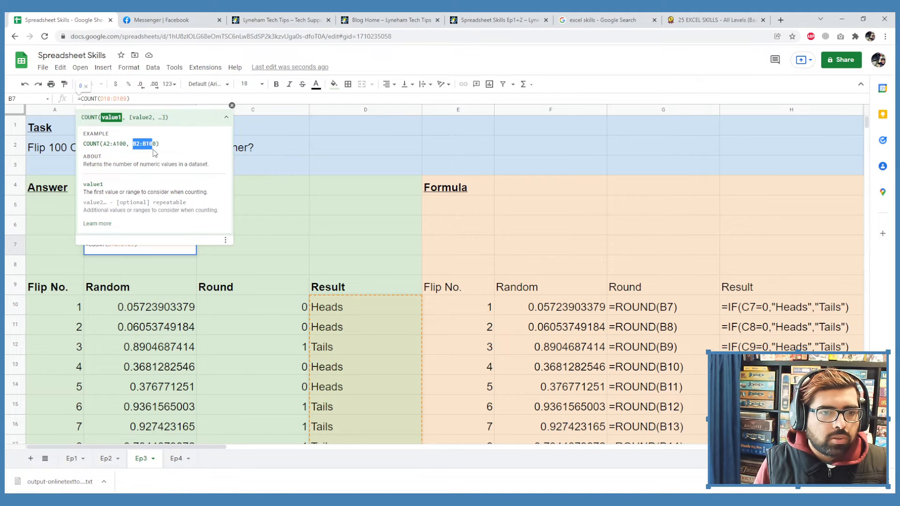
pyautogui.moveTo(95, 165); pyautogui.dragTo(216, 180)
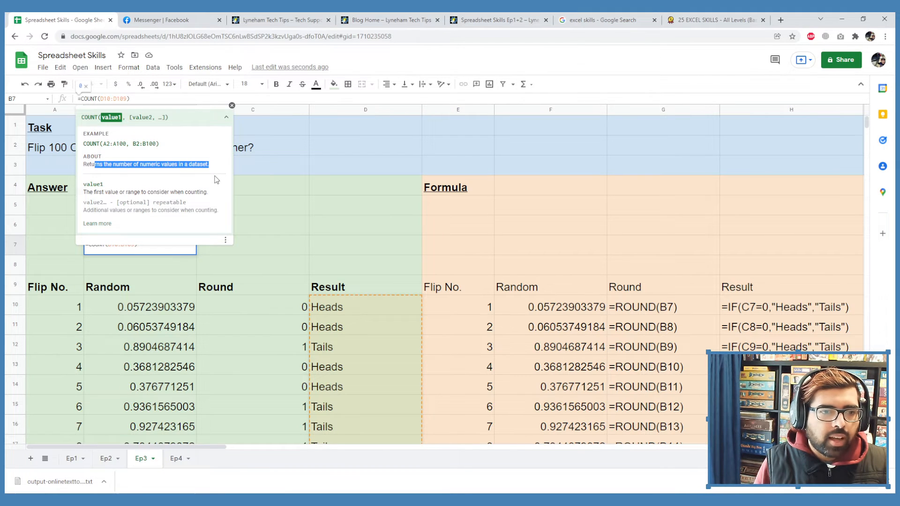
pyautogui.click(296, 254)
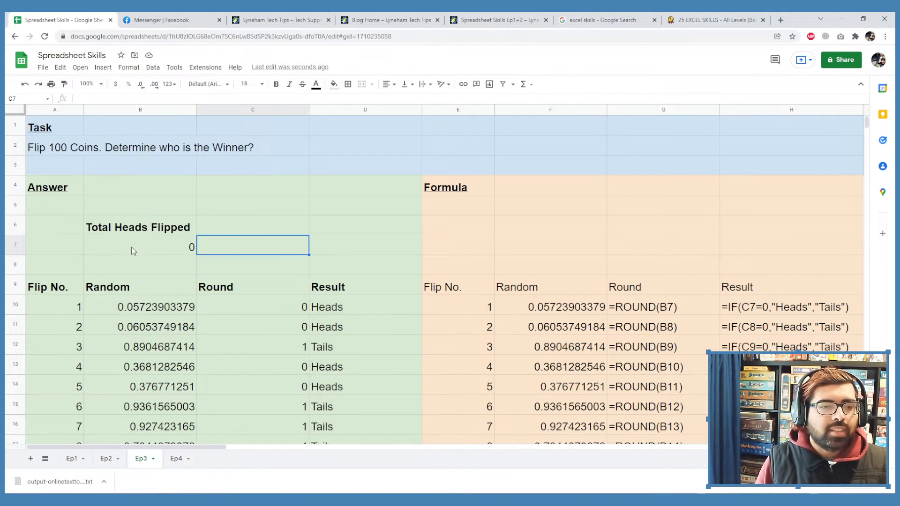
# Change the formula in B7 to =COUNTIF(D10:D109,"Heads")
pyautogui.click(131, 250)
pyautogui.click(98, 100)
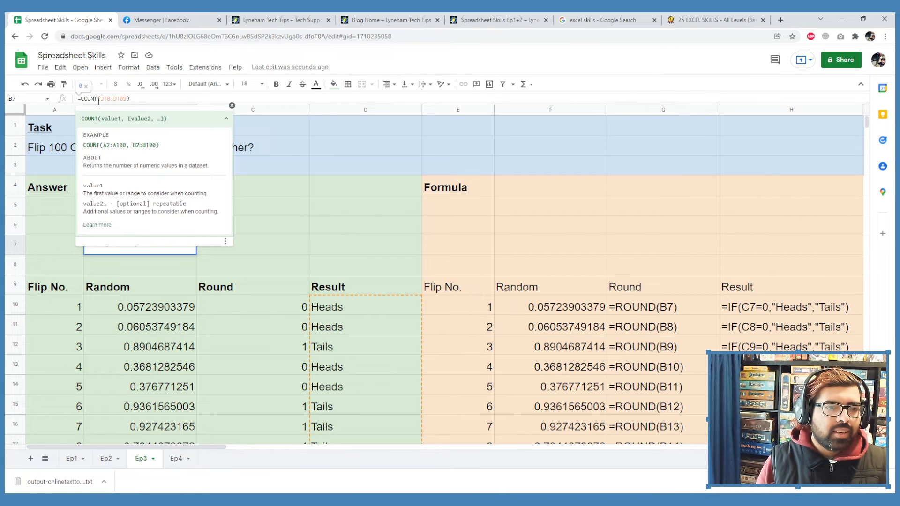
pyautogui.write('IF')
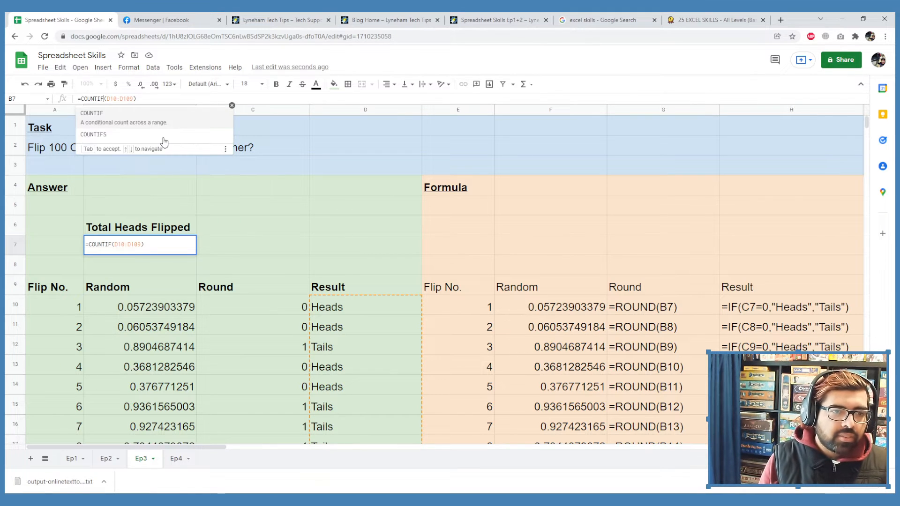
pyautogui.press('Right')
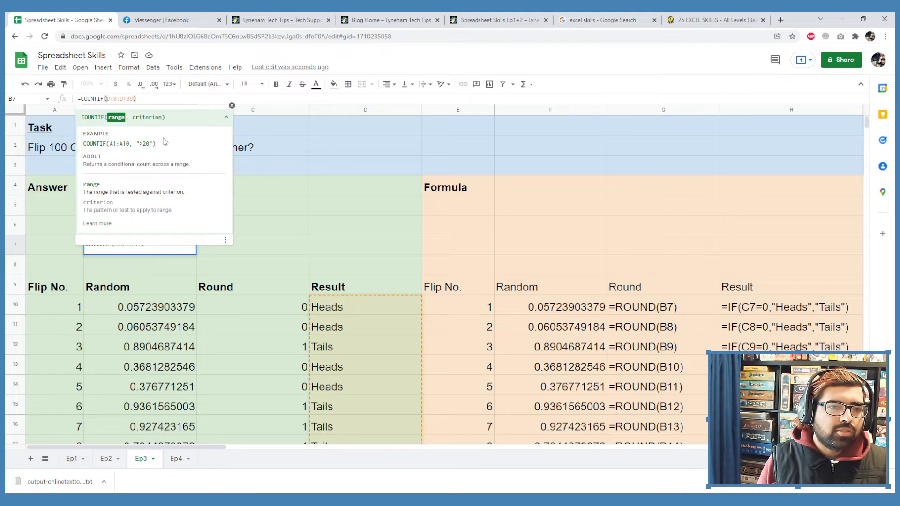
pyautogui.press('Right')
pyautogui.press('Right')
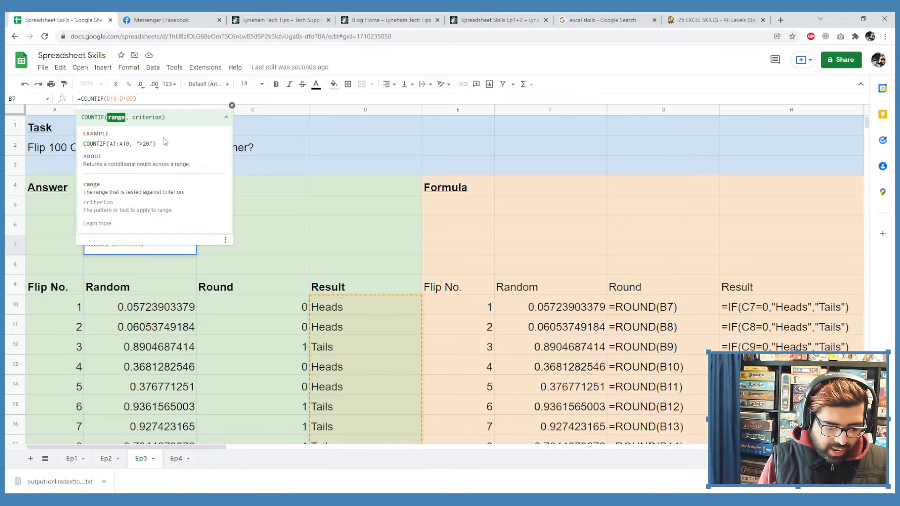
pyautogui.write(', ')
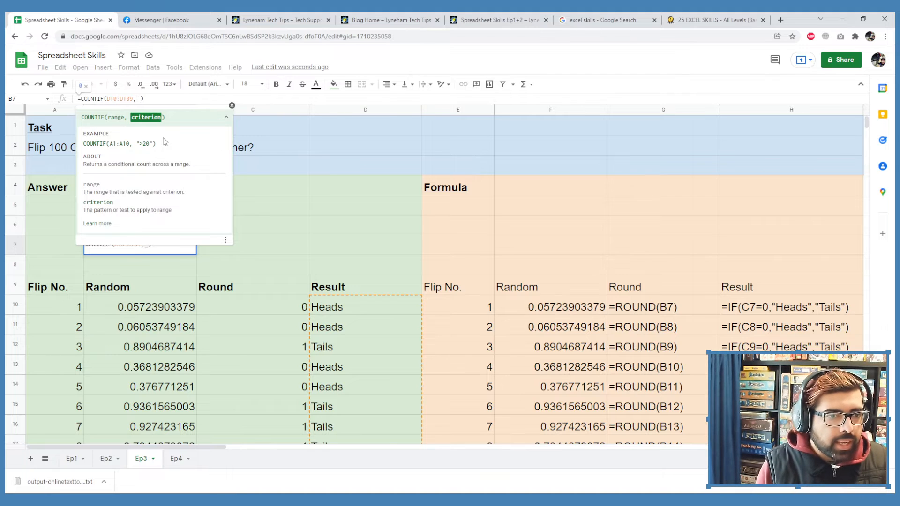
pyautogui.write('"Heads')
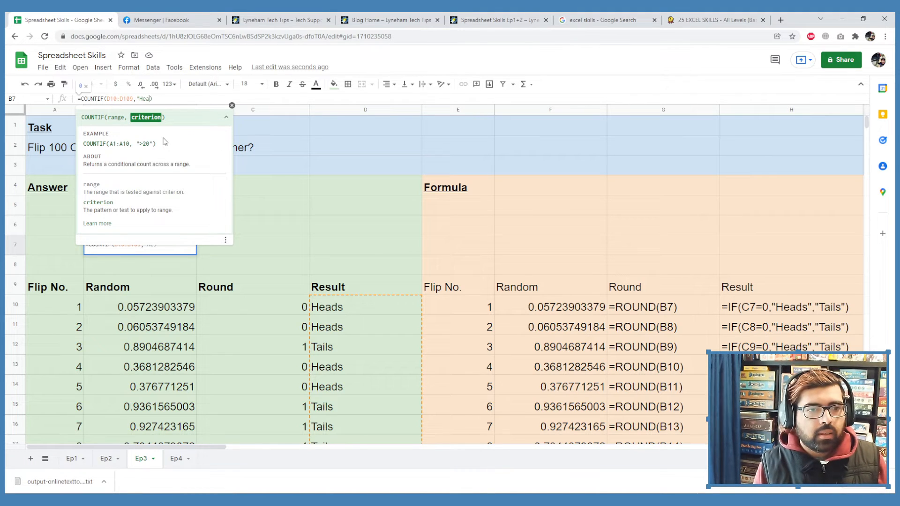
pyautogui.write('"')
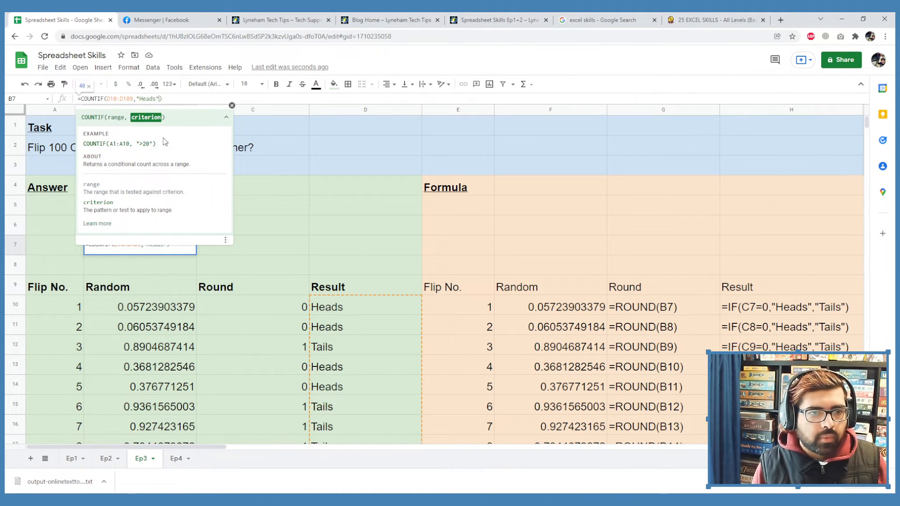
pyautogui.press('Return')
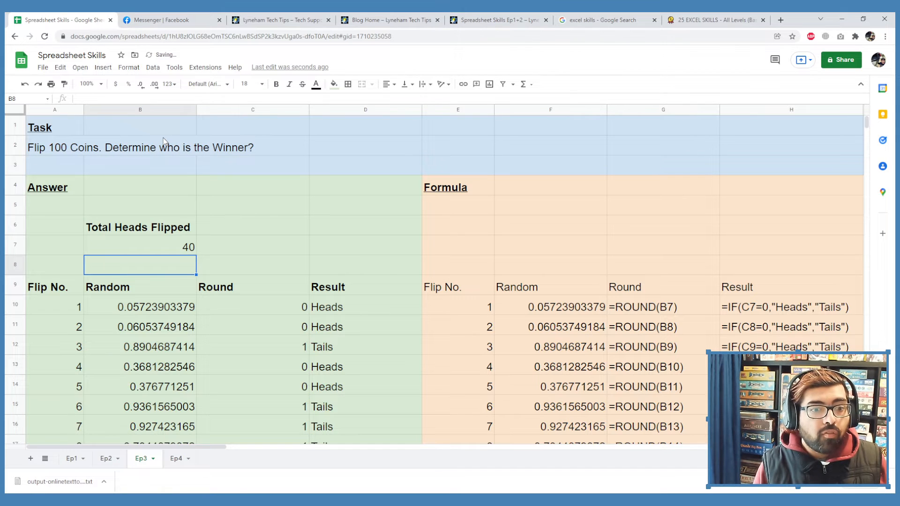
# Copy the label from B6 to C6 and change the copy to "Total Tails Flipped"
pyautogui.press('Right')
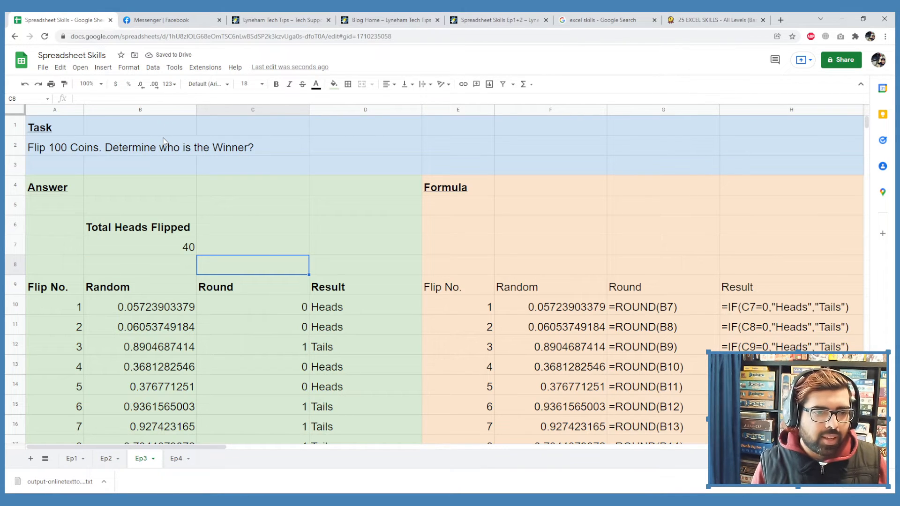
pyautogui.click(162, 231)
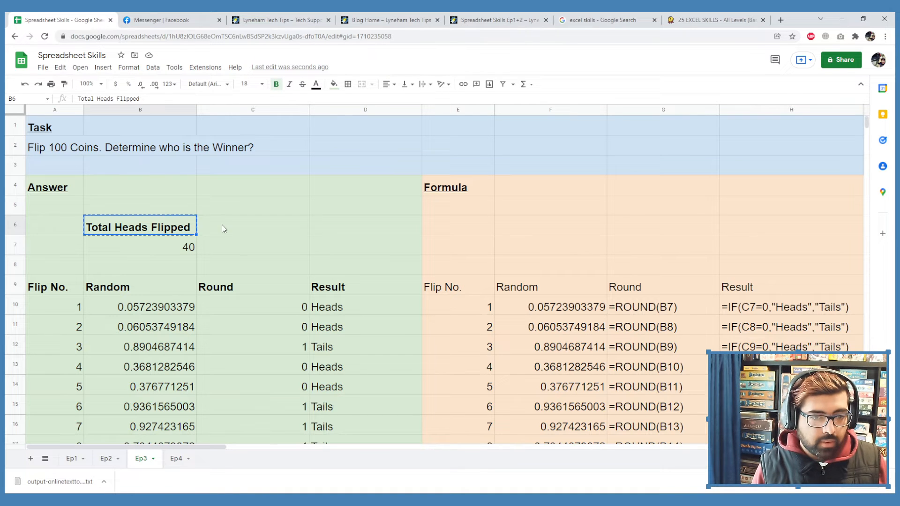
pyautogui.click(221, 229)
pyautogui.write('Total Heads Flipped')
pyautogui.doubleClick(262, 227)
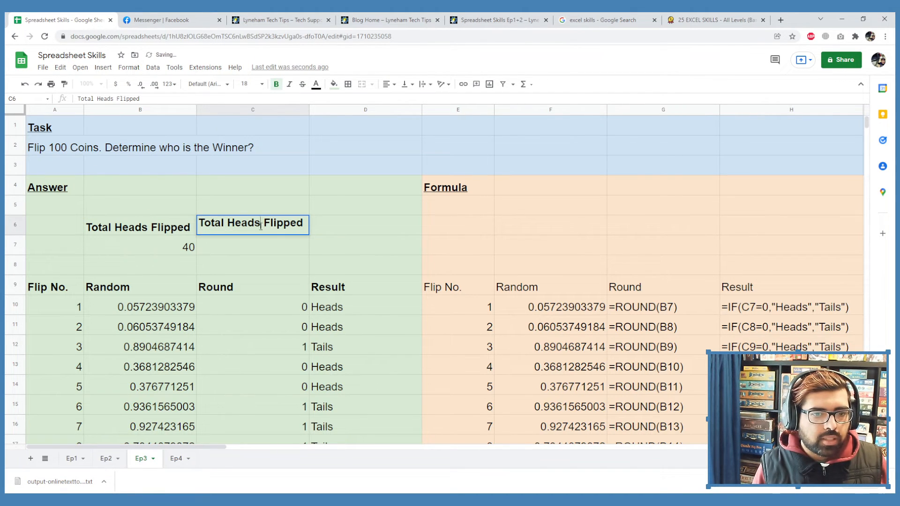
pyautogui.doubleClick(259, 224)
pyautogui.write('Ta')
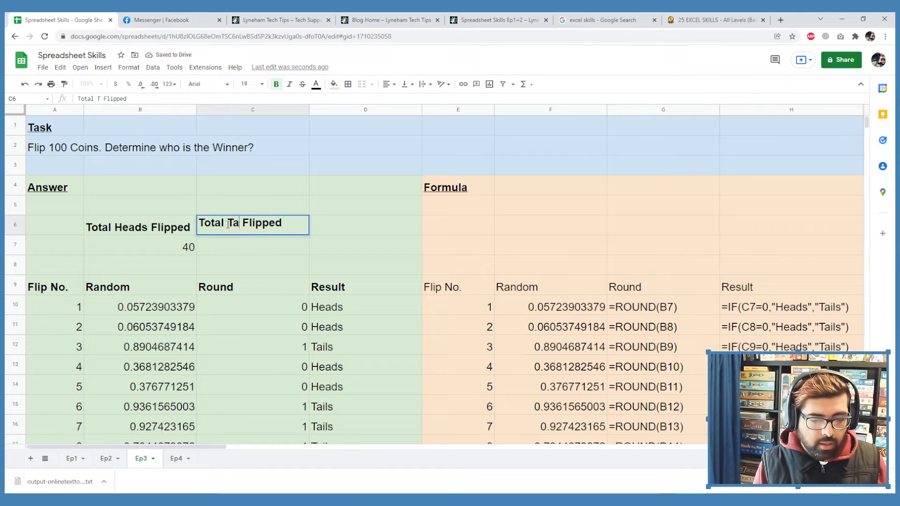
pyautogui.write('ils')
pyautogui.press('Return')
# Copy the COUNTIF formula from B7 into C7 under the Total Tails Flipped label
pyautogui.click(189, 252)
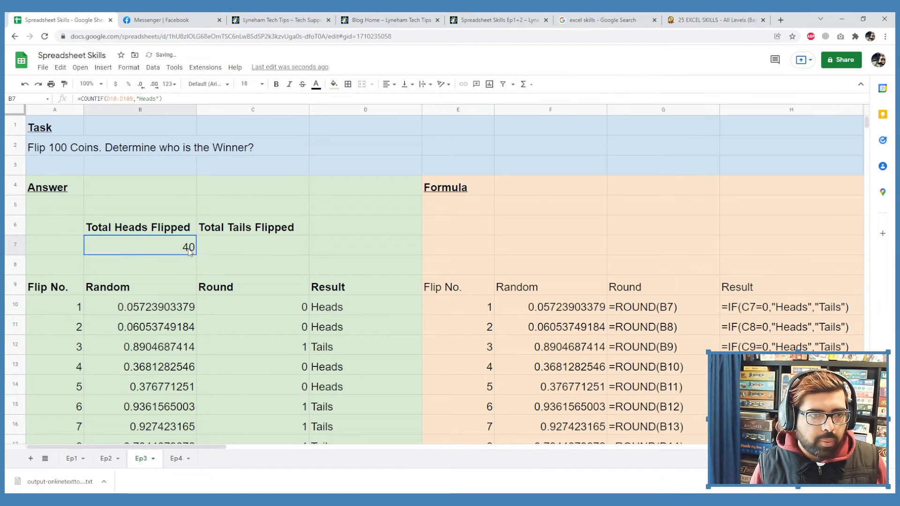
pyautogui.hotkey('ctrl', 'c')
pyautogui.click(235, 249)
pyautogui.hotkey('ctrl', 'v')
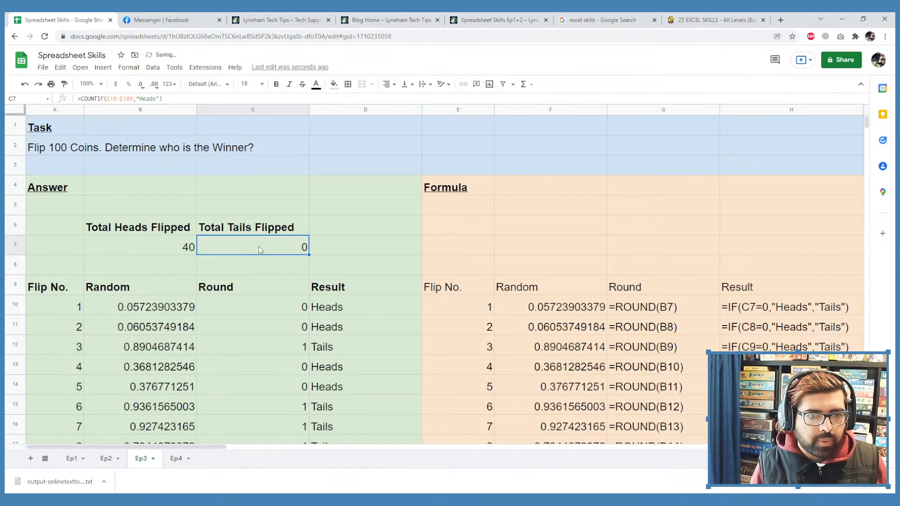
# Compare the COUNTIF formulas in B7 and C7, checking which range each one references
pyautogui.doubleClick(260, 249)
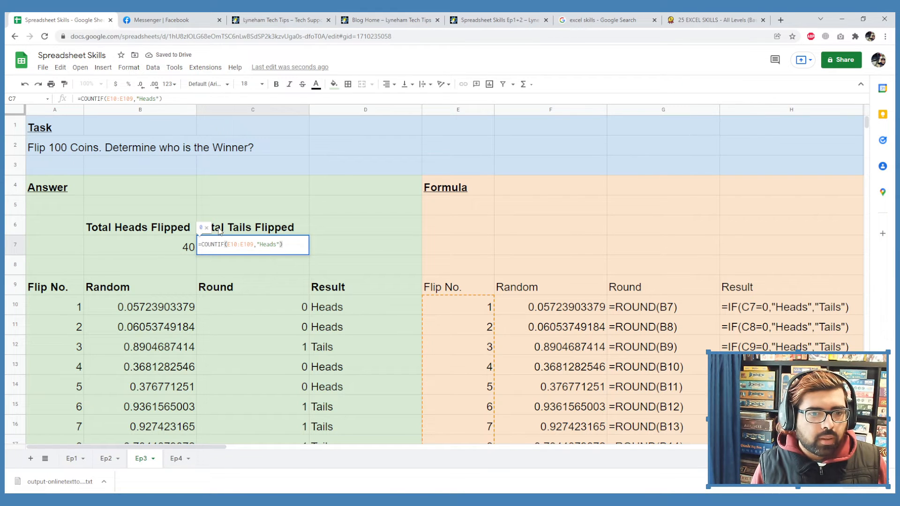
pyautogui.click(172, 249)
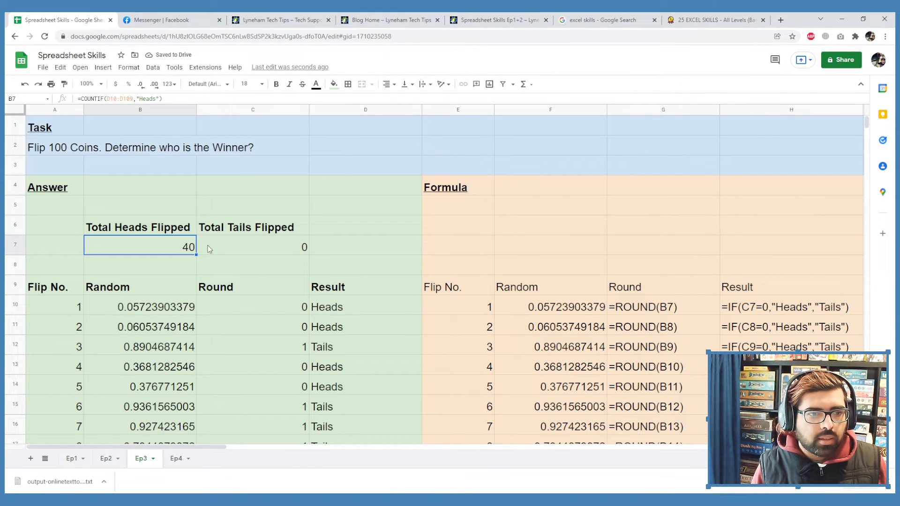
pyautogui.click(219, 245)
pyautogui.click(116, 99)
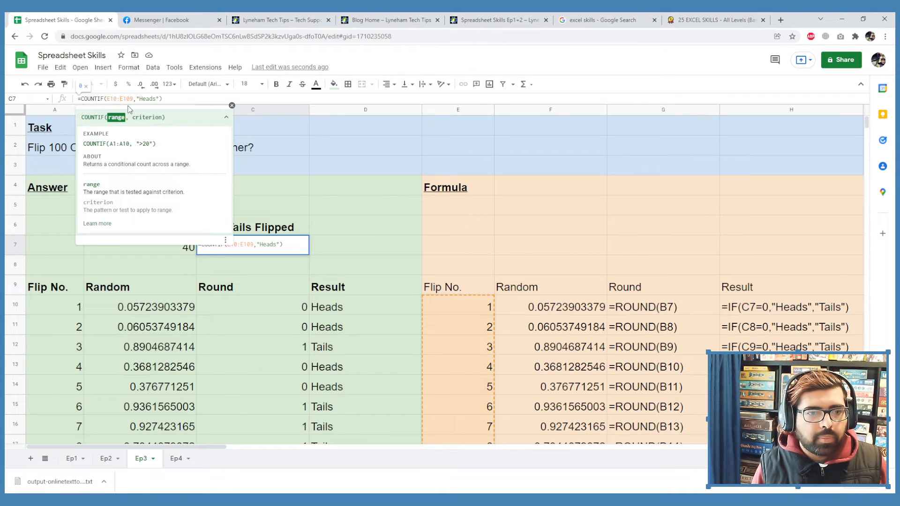
pyautogui.click(178, 251)
pyautogui.click(237, 245)
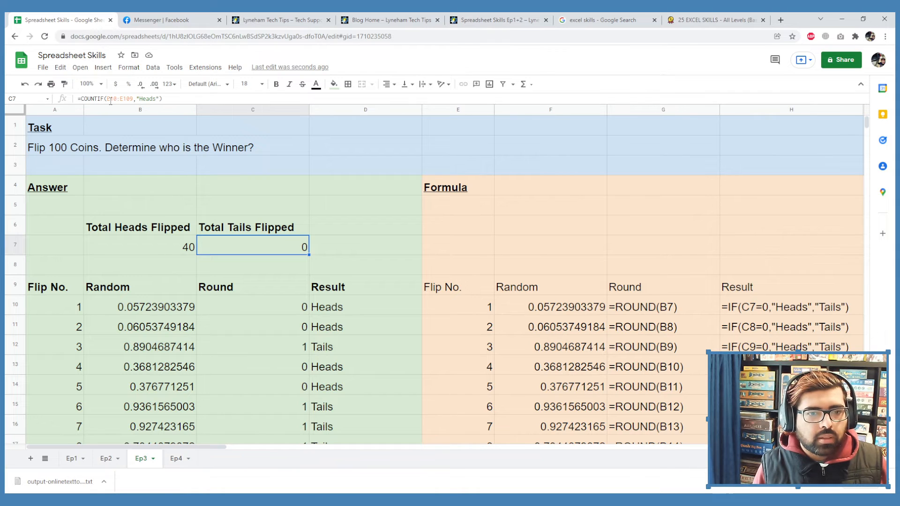
pyautogui.click(169, 247)
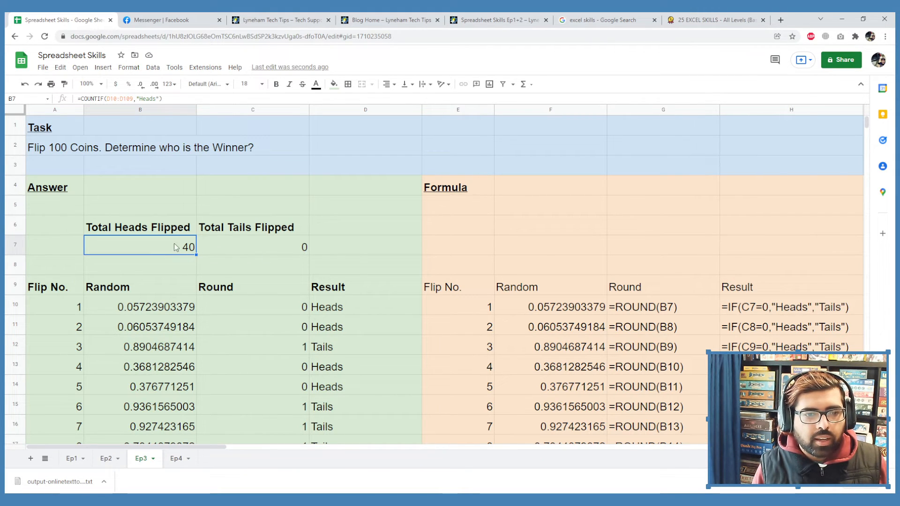
pyautogui.click(272, 254)
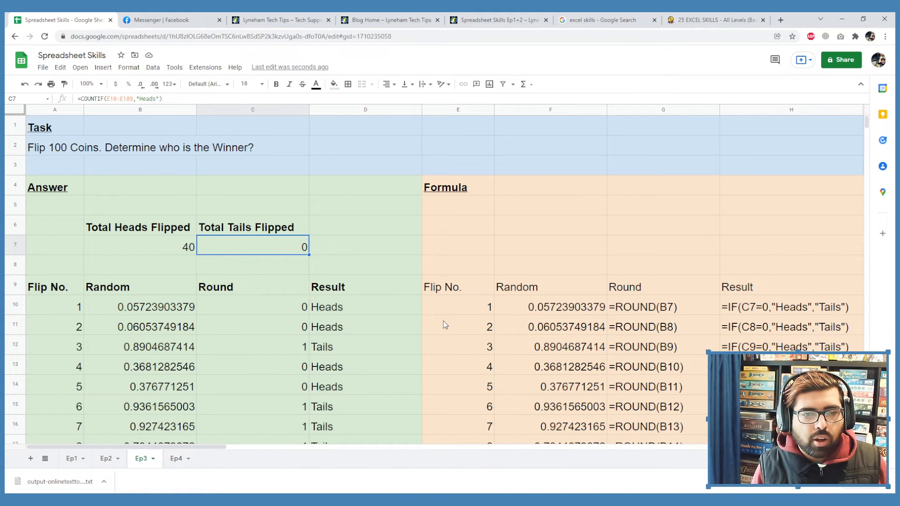
# Correct the counted range in C7's COUNTIF formula to D10:D109
pyautogui.click(110, 99)
pyautogui.press('BackSpace')
pyautogui.write('D')
pyautogui.press('Right')
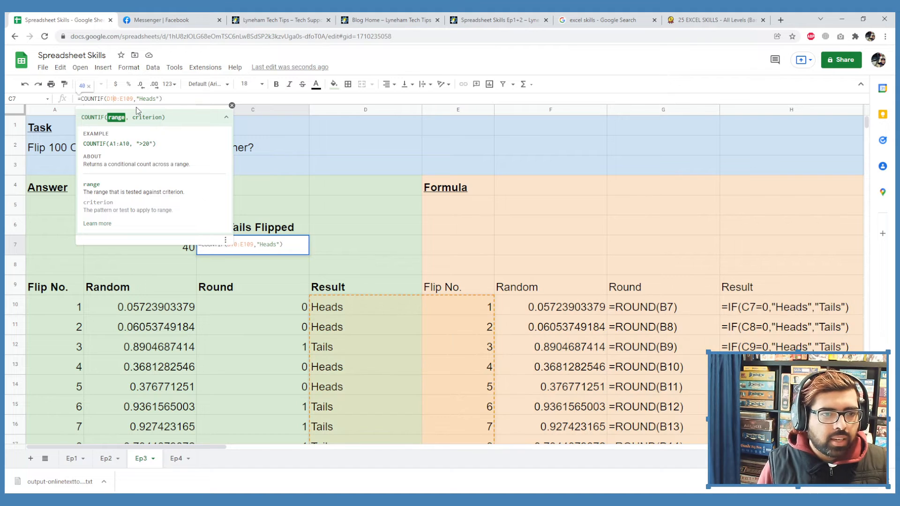
pyautogui.press('Return')
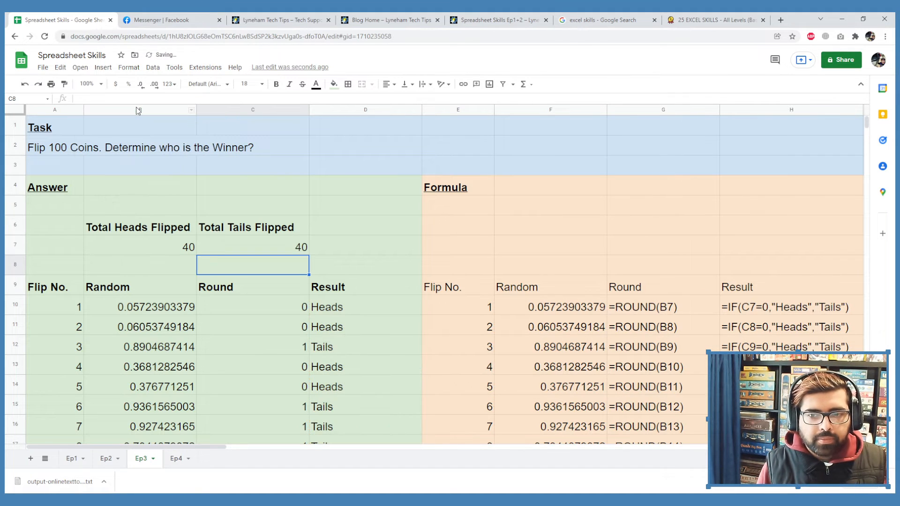
pyautogui.press('Up')
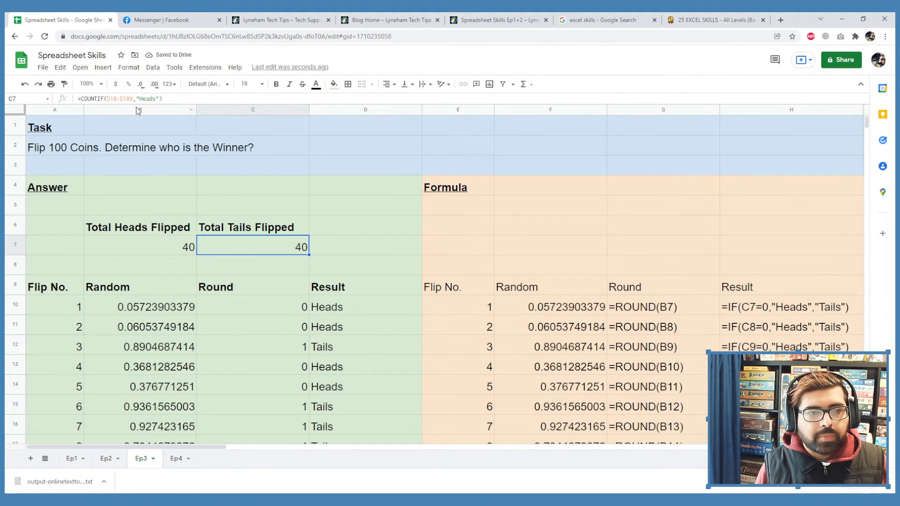
# Lock the range's column references in B7 so the formula reads =COUNTIF($D10:$D109,"Heads")
pyautogui.press('Left')
pyautogui.press('Down')
pyautogui.press('Up')
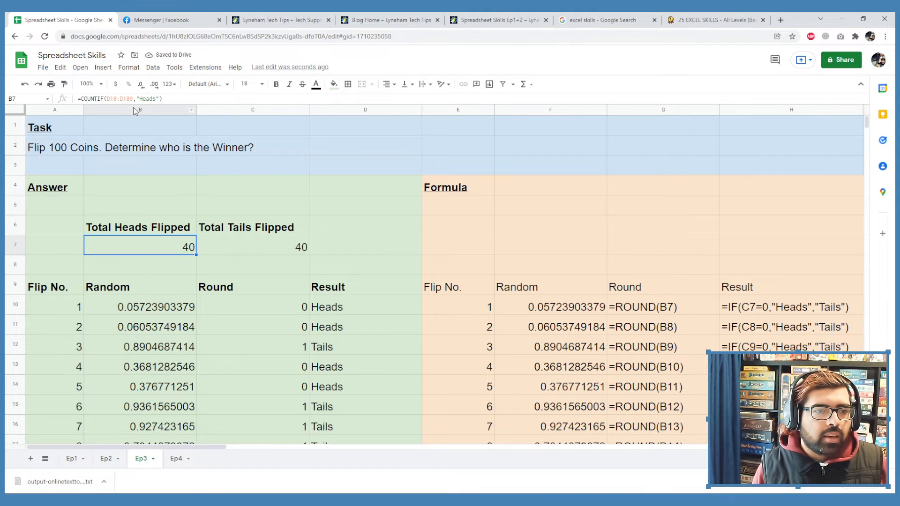
pyautogui.click(109, 99)
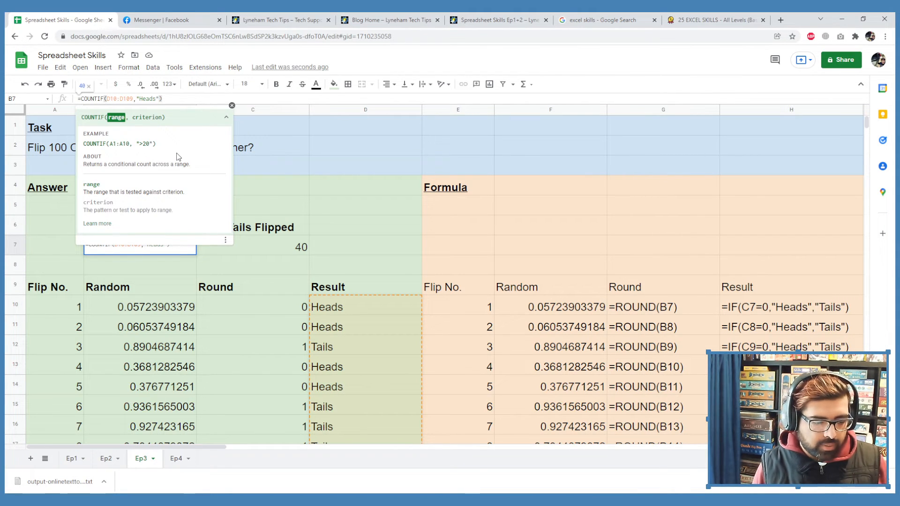
pyautogui.write('$D10:')
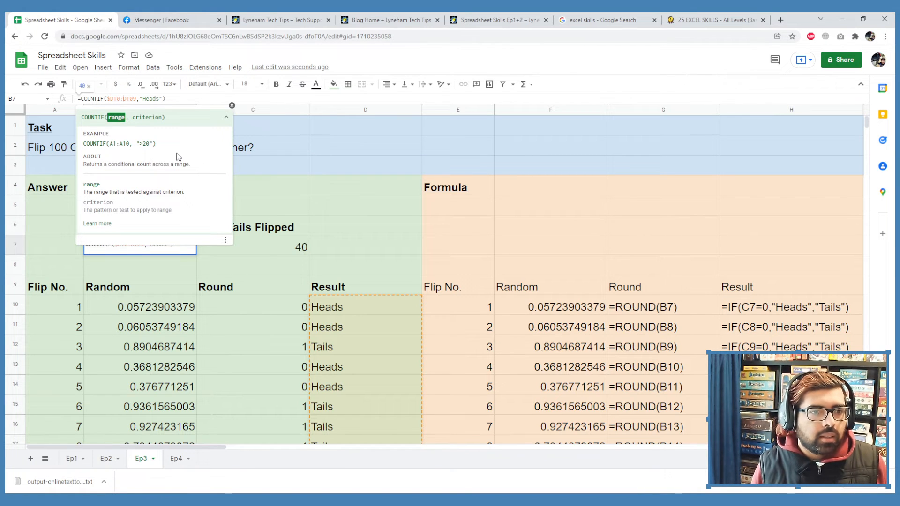
pyautogui.write('$')
pyautogui.press('Return')
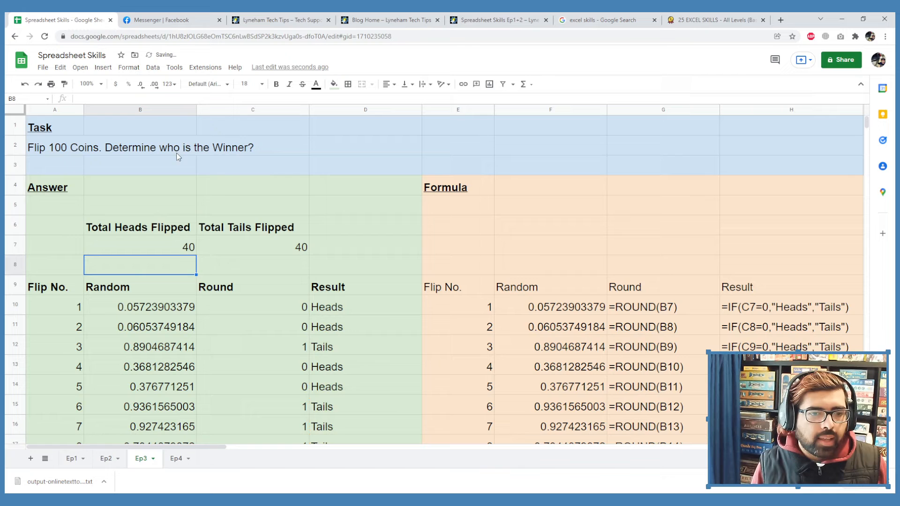
pyautogui.click(173, 247)
pyautogui.moveTo(196, 255); pyautogui.dragTo(196, 270)
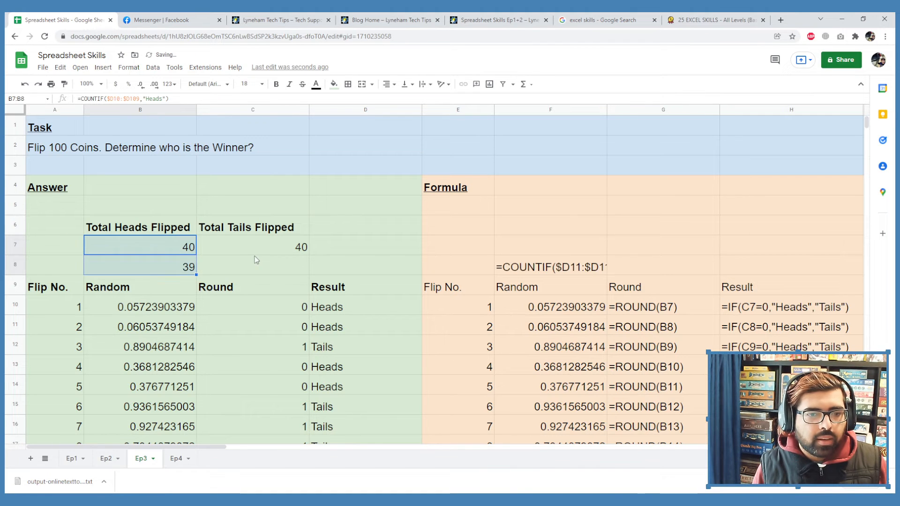
pyautogui.click(185, 250)
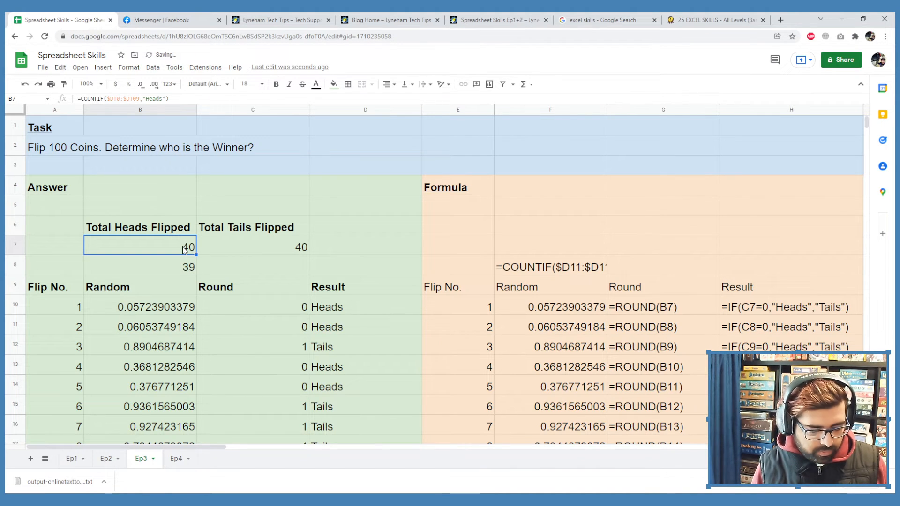
pyautogui.hotkey('ctrl', 'z')
# Fill B7's formula across into C7 and change the criterion there to "Tails"
pyautogui.moveTo(196, 255); pyautogui.dragTo(241, 252)
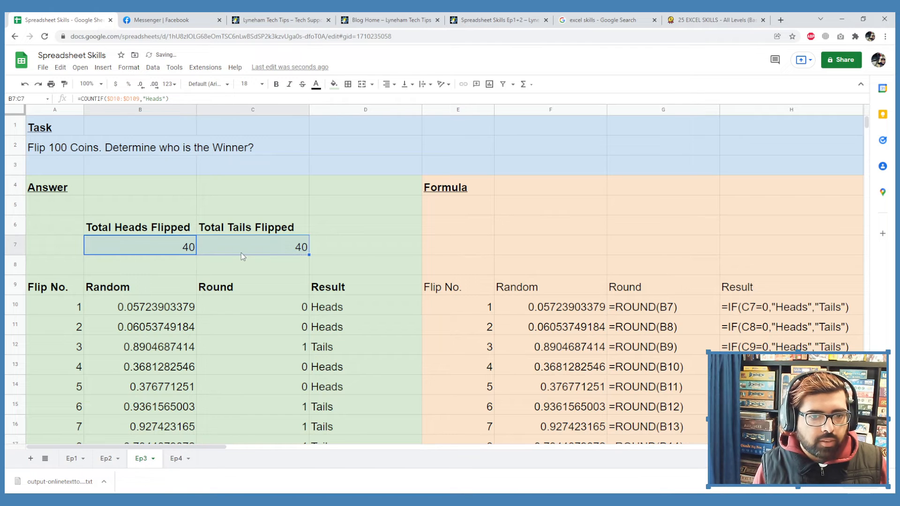
pyautogui.click(275, 242)
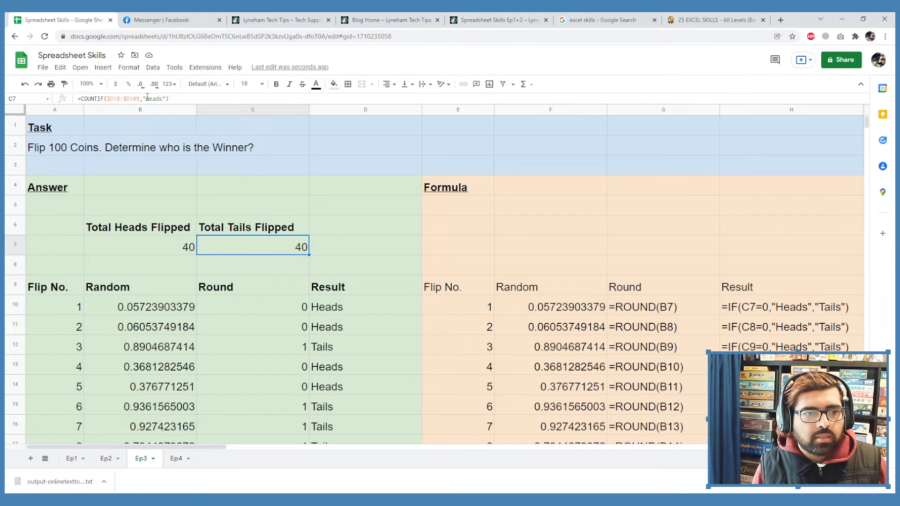
pyautogui.moveTo(146, 99); pyautogui.dragTo(162, 100)
pyautogui.write('T')
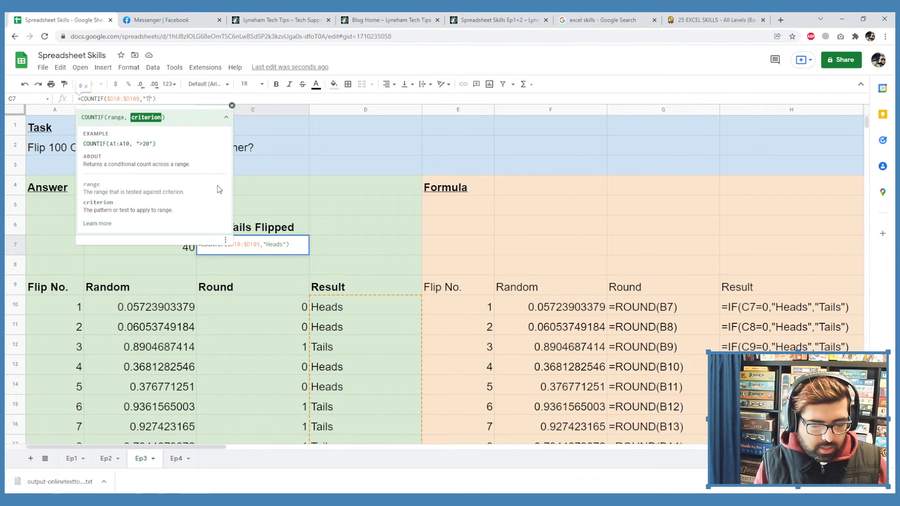
pyautogui.write('ails')
pyautogui.press('Return')
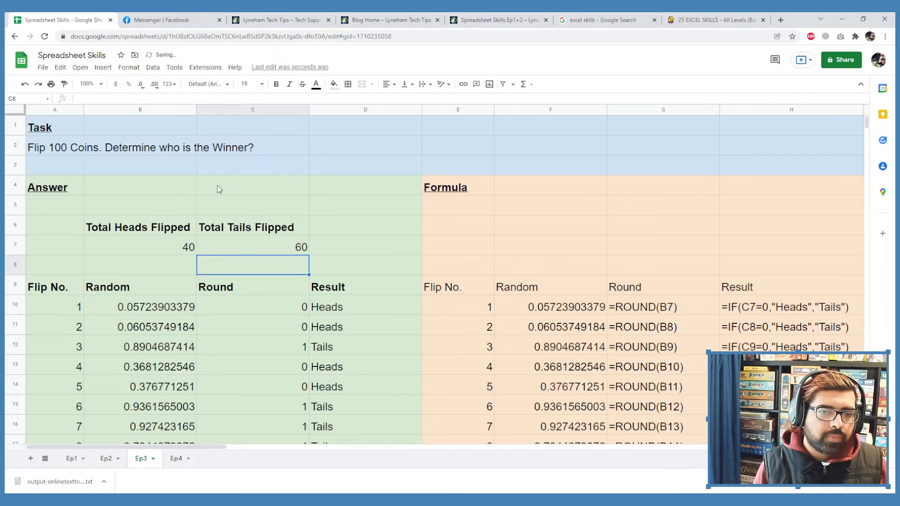
# Review the Heads and Tails totals in B7 and C7 and the ROUND and IF formulas of the first flips behind them
pyautogui.click(261, 252)
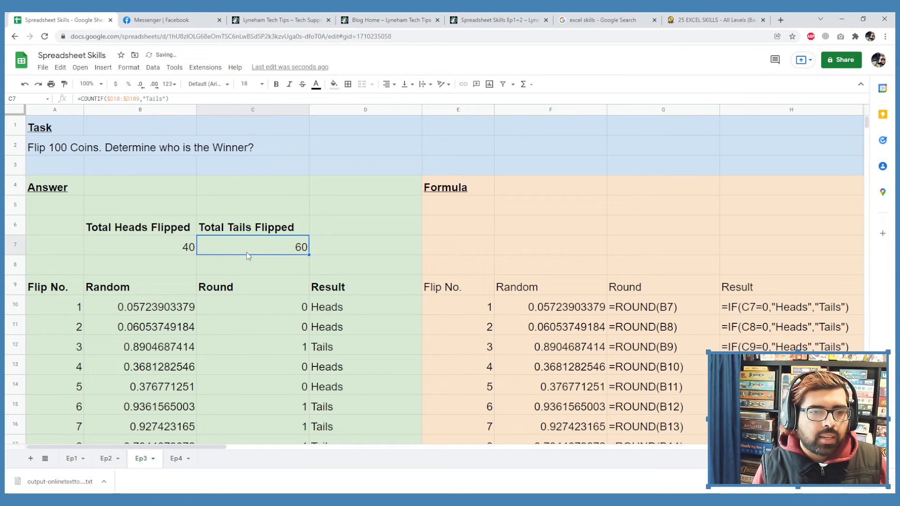
pyautogui.click(178, 253)
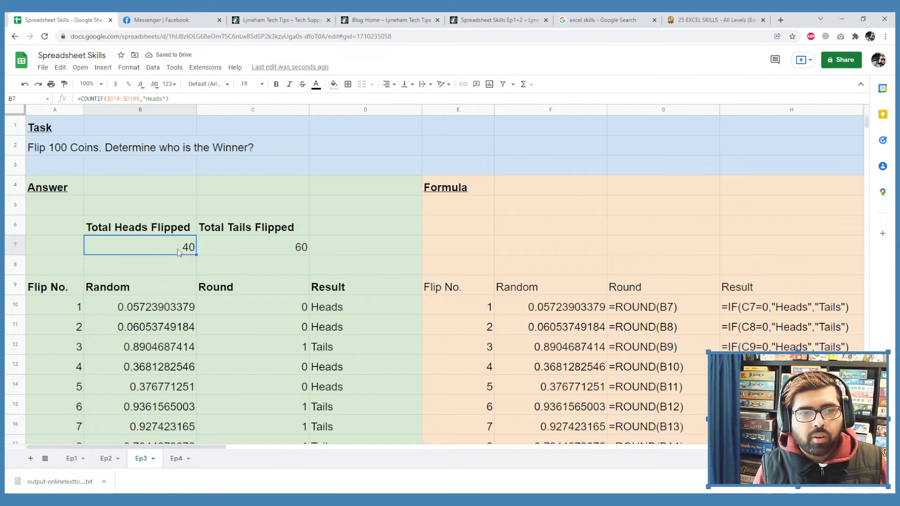
pyautogui.moveTo(178, 253); pyautogui.dragTo(221, 246)
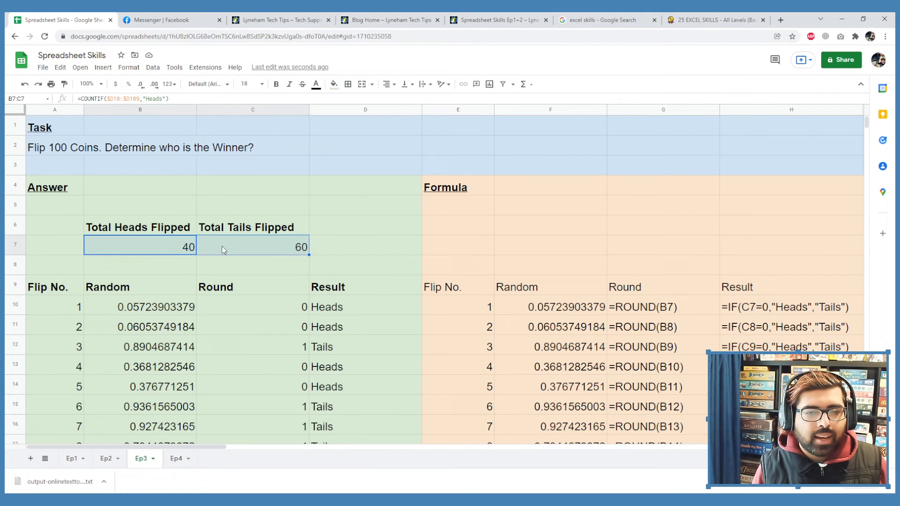
pyautogui.click(352, 231)
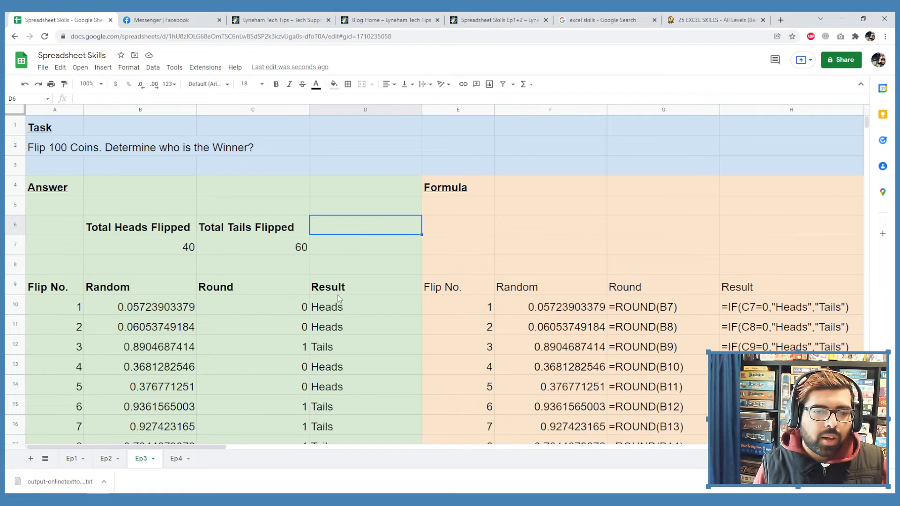
pyautogui.click(335, 308)
pyautogui.click(336, 340)
pyautogui.click(346, 313)
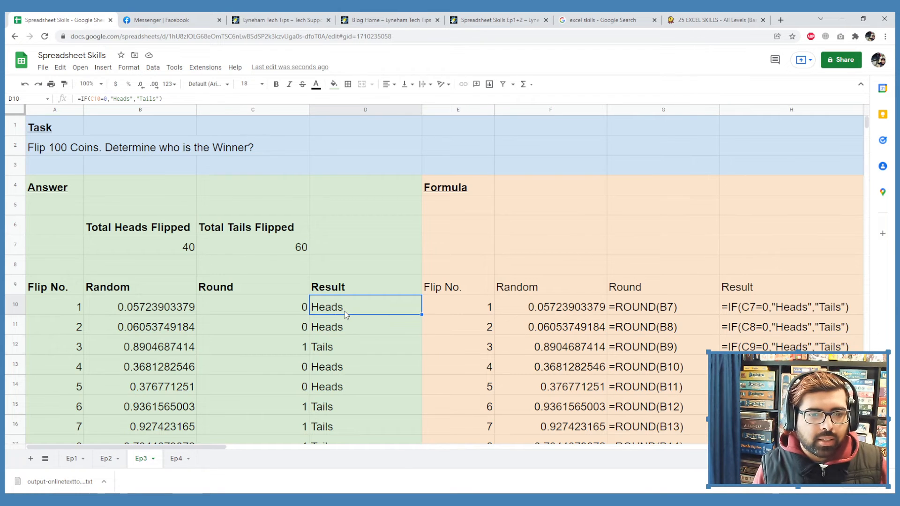
pyautogui.click(347, 329)
pyautogui.click(356, 309)
pyautogui.click(355, 337)
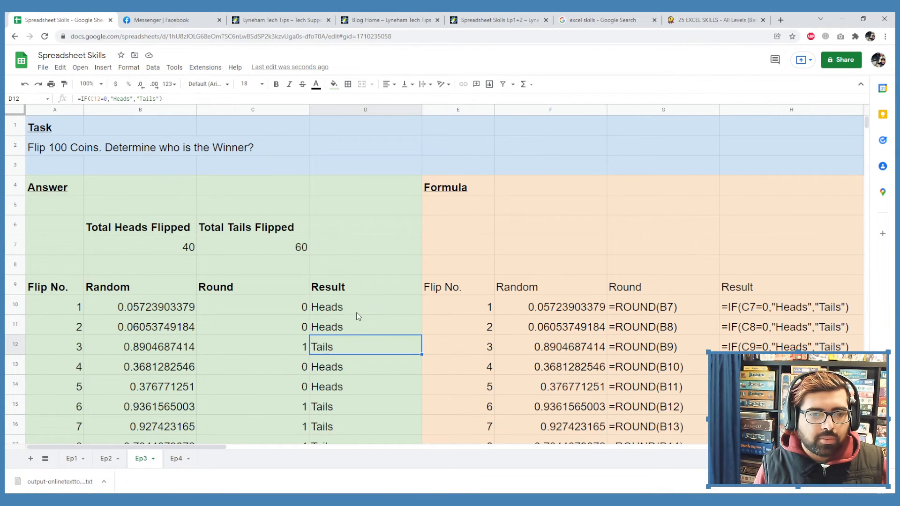
pyautogui.click(356, 312)
pyautogui.click(283, 309)
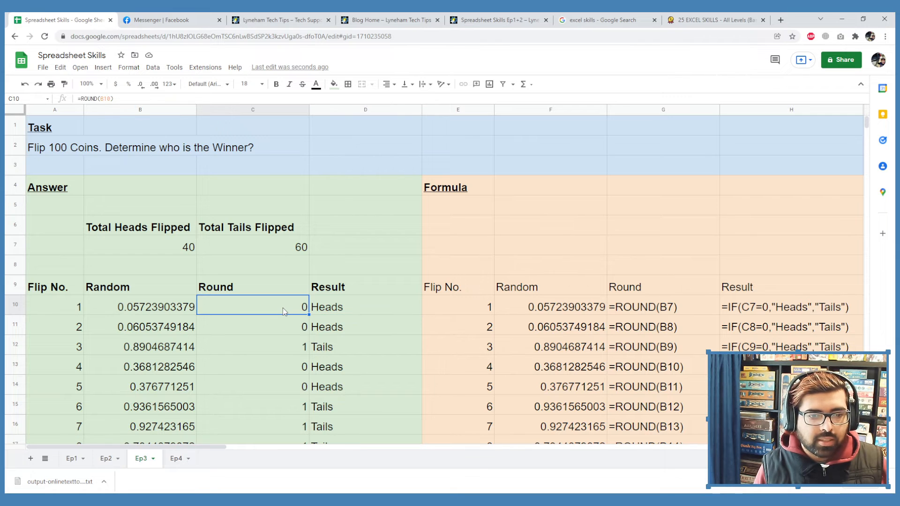
pyautogui.click(352, 313)
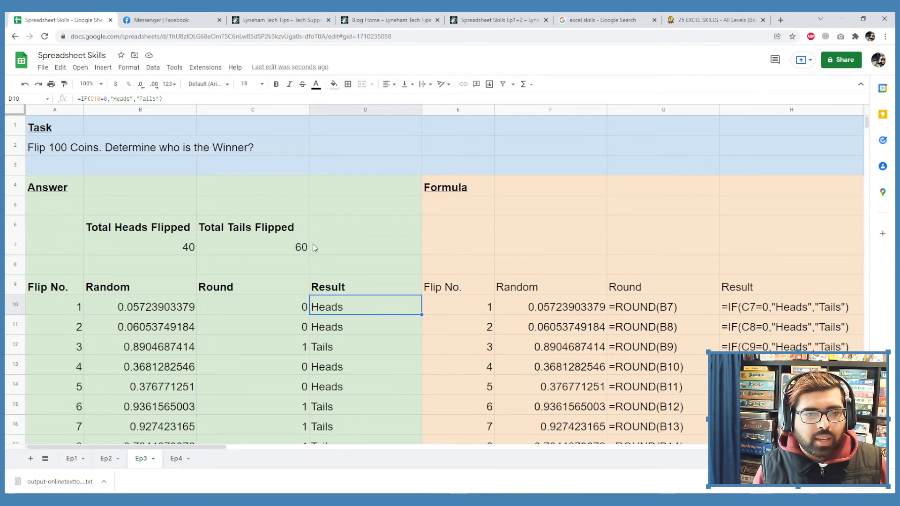
pyautogui.click(165, 248)
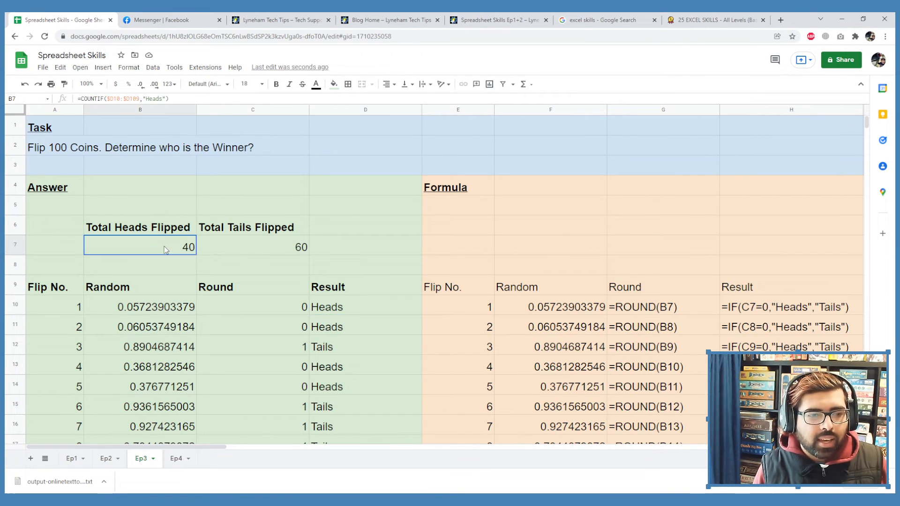
pyautogui.click(245, 240)
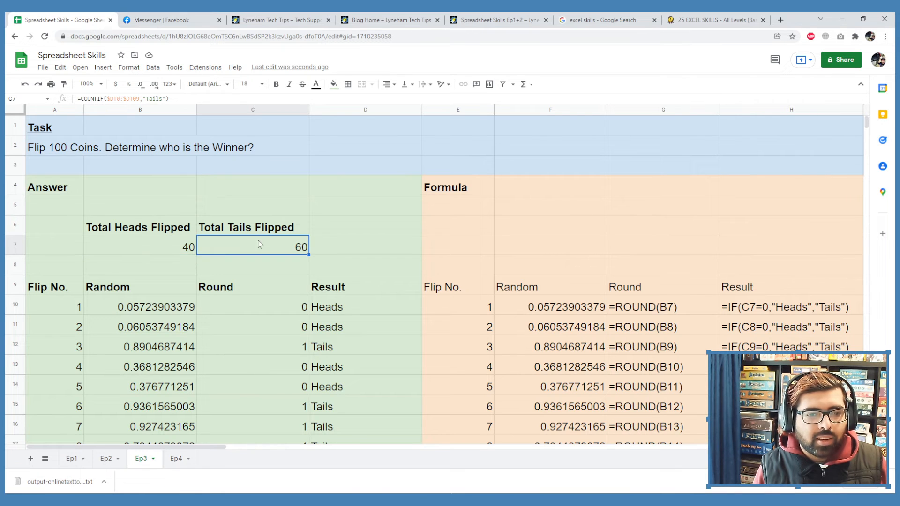
# Enter the heading "WINNER" in D6 and make it bold
pyautogui.click(321, 239)
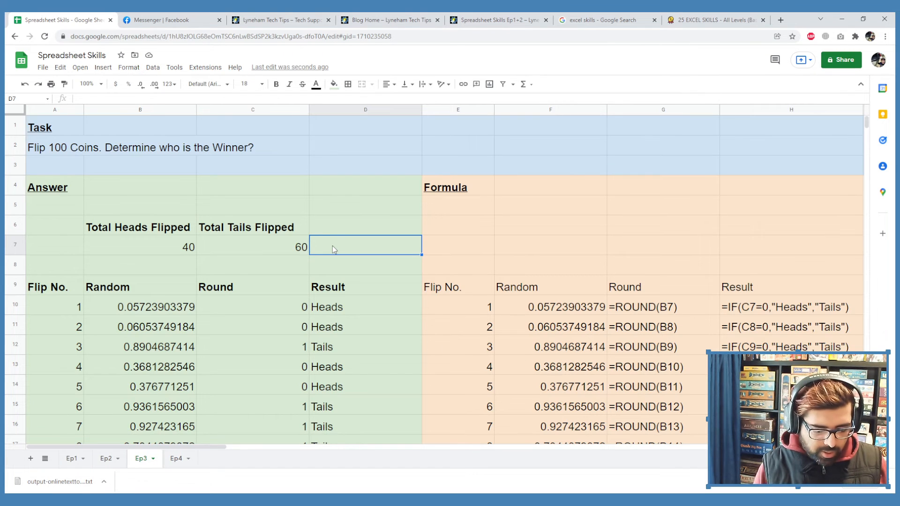
pyautogui.press('Up')
pyautogui.write('W')
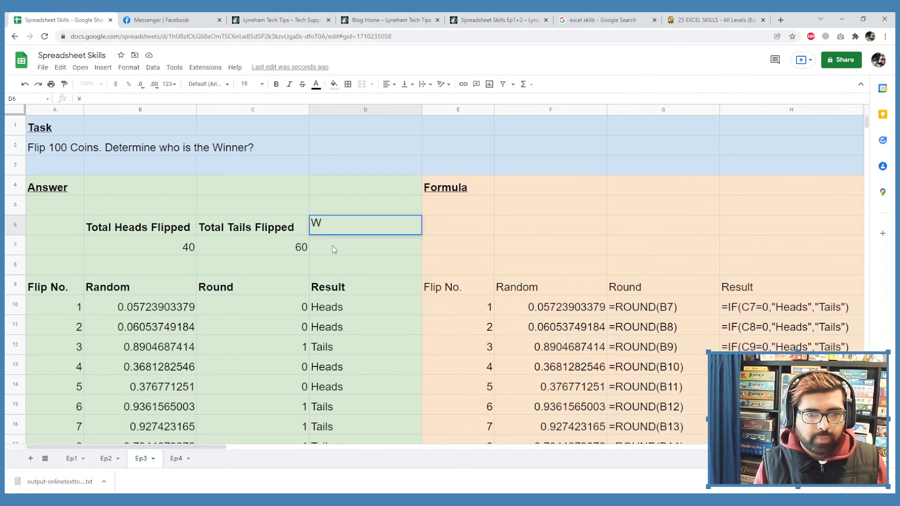
pyautogui.write('INNER')
pyautogui.press('Return')
pyautogui.press('Up')
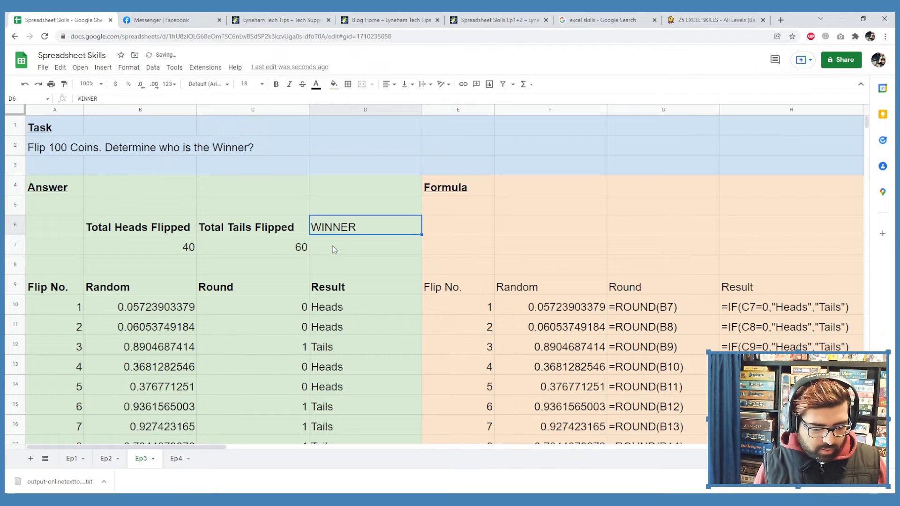
pyautogui.hotkey('ctrl', 'b')
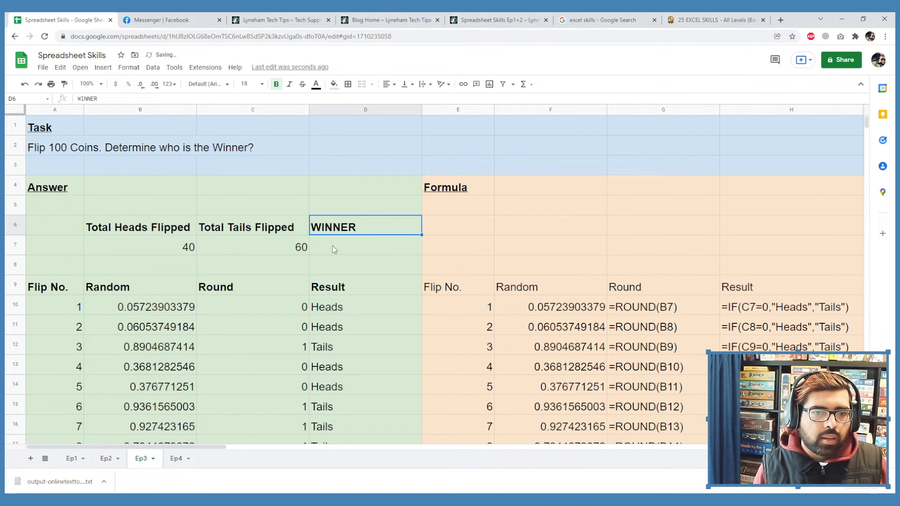
# Extend the heading in D6 to "WINNER!!" and put an outer border around D6:D7
pyautogui.doubleClick(366, 226)
pyautogui.write('!!')
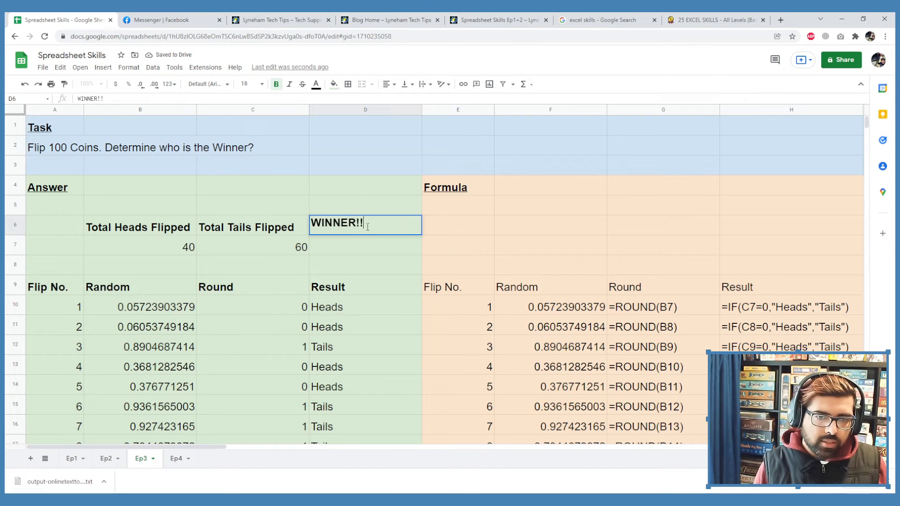
pyautogui.press('Return')
pyautogui.press('Up')
pyautogui.moveTo(368, 229); pyautogui.dragTo(362, 249)
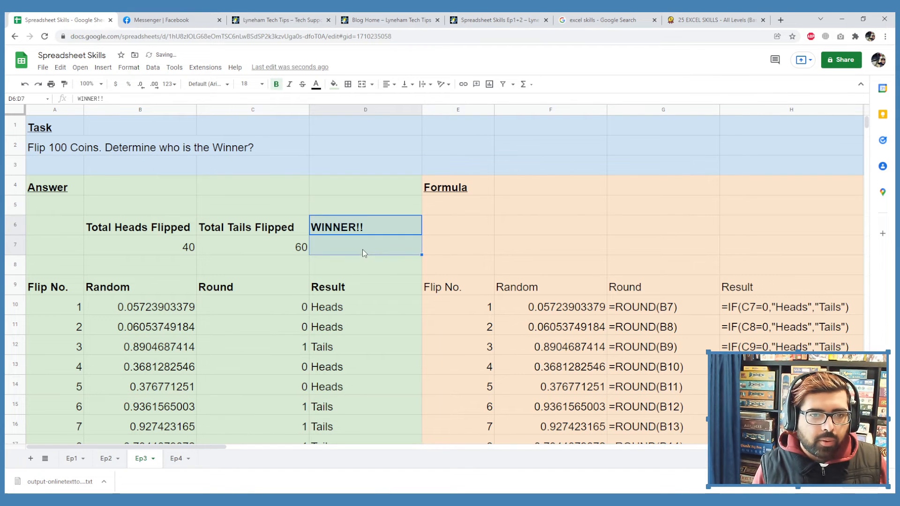
pyautogui.click(348, 84)
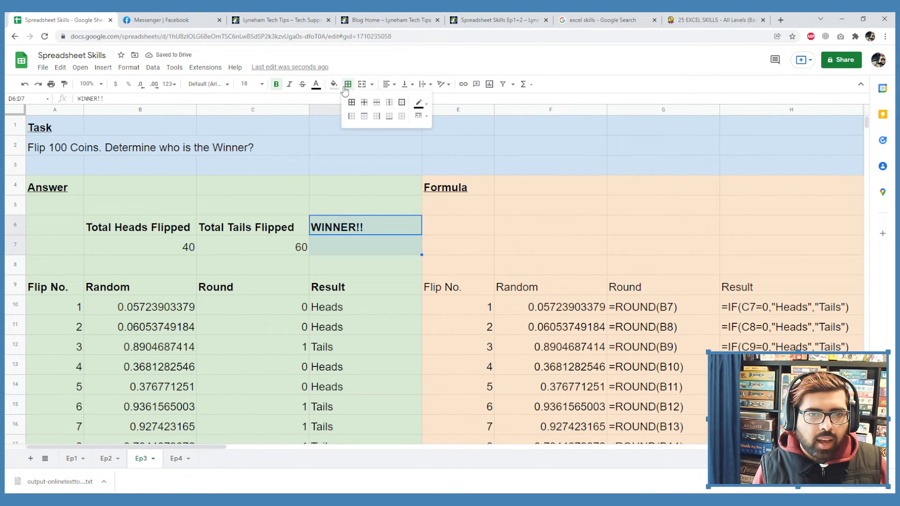
pyautogui.click(401, 102)
pyautogui.click(398, 266)
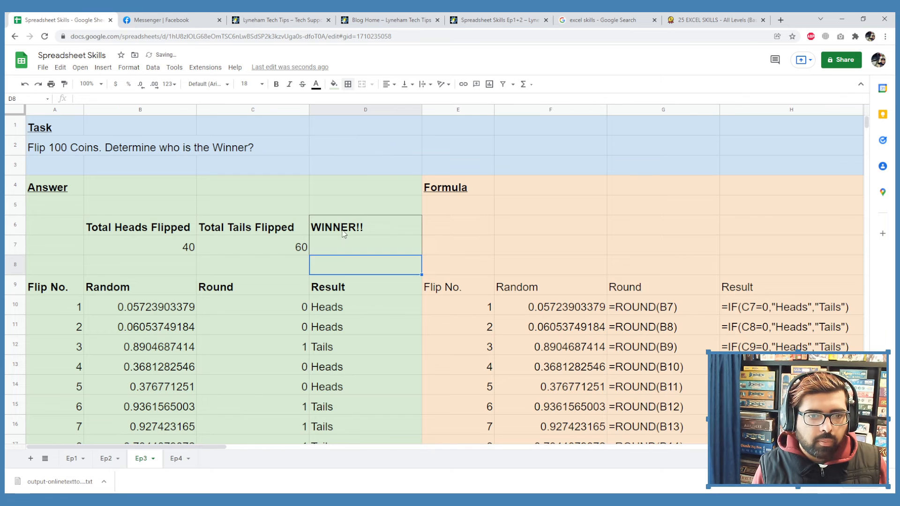
pyautogui.moveTo(363, 228); pyautogui.dragTo(363, 247)
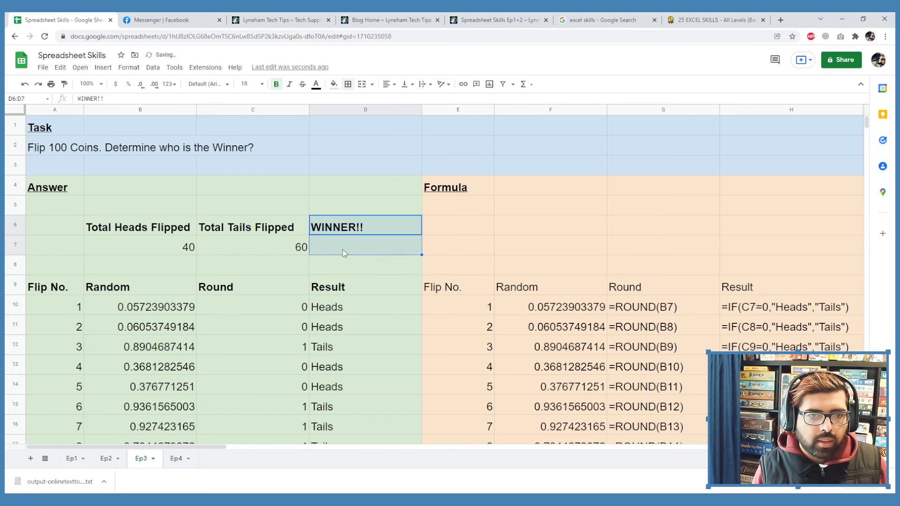
pyautogui.click(348, 84)
pyautogui.click(420, 103)
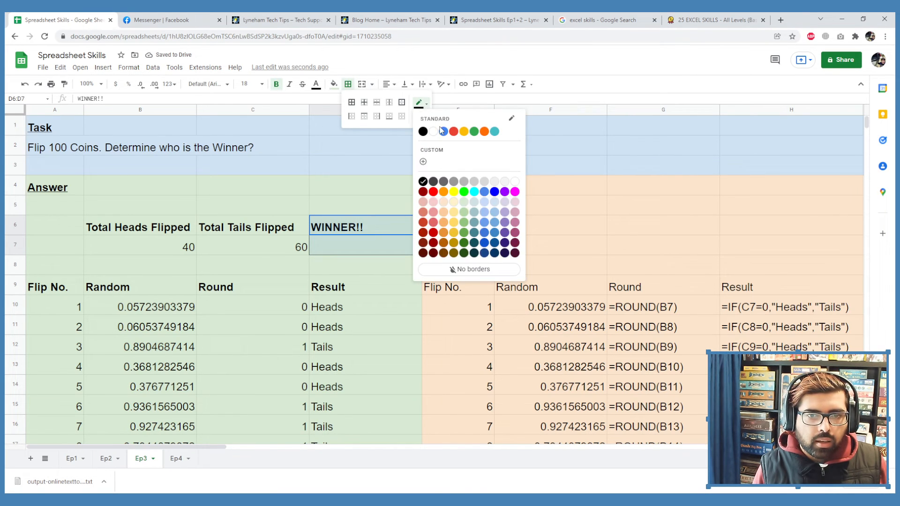
pyautogui.click(420, 102)
pyautogui.click(420, 116)
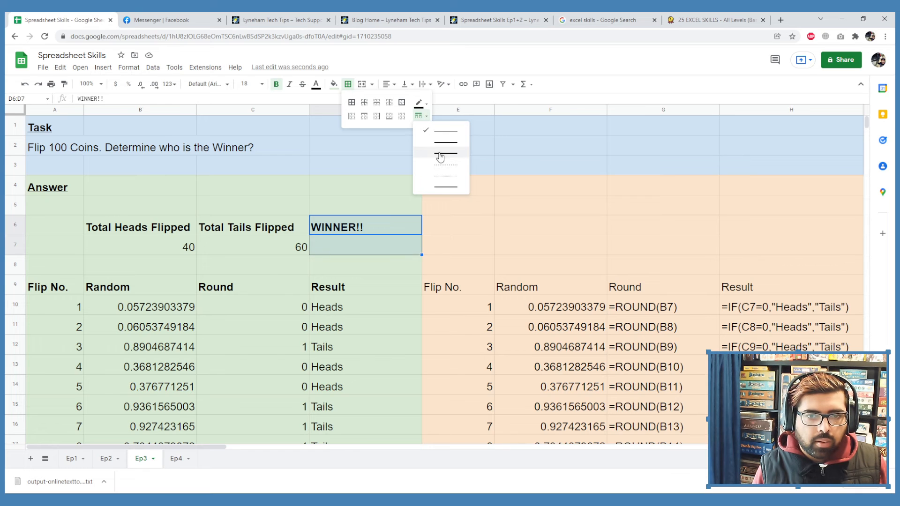
pyautogui.click(445, 132)
pyautogui.click(374, 286)
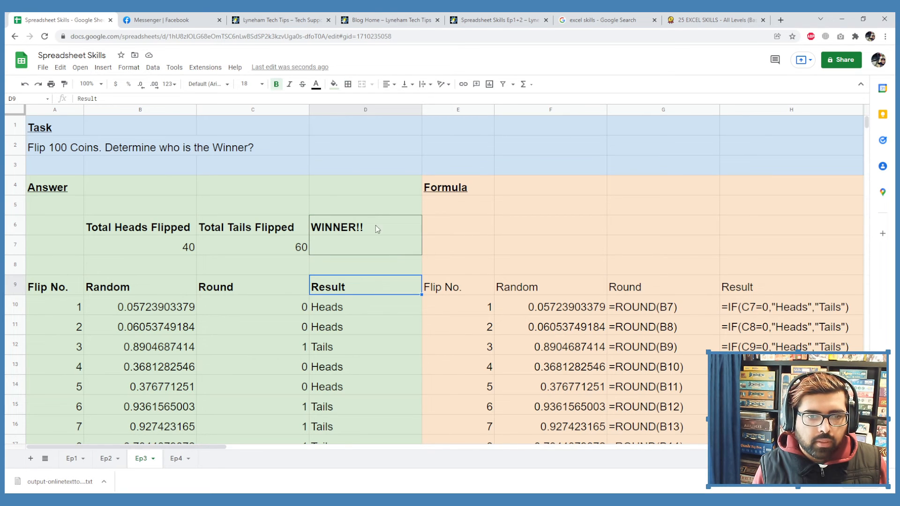
pyautogui.moveTo(375, 226); pyautogui.dragTo(376, 242)
pyautogui.click(371, 84)
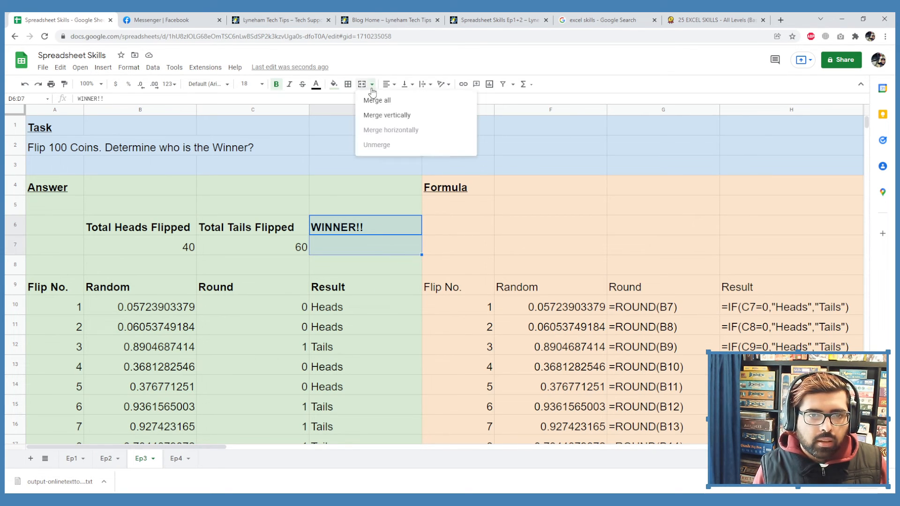
pyautogui.click(372, 89)
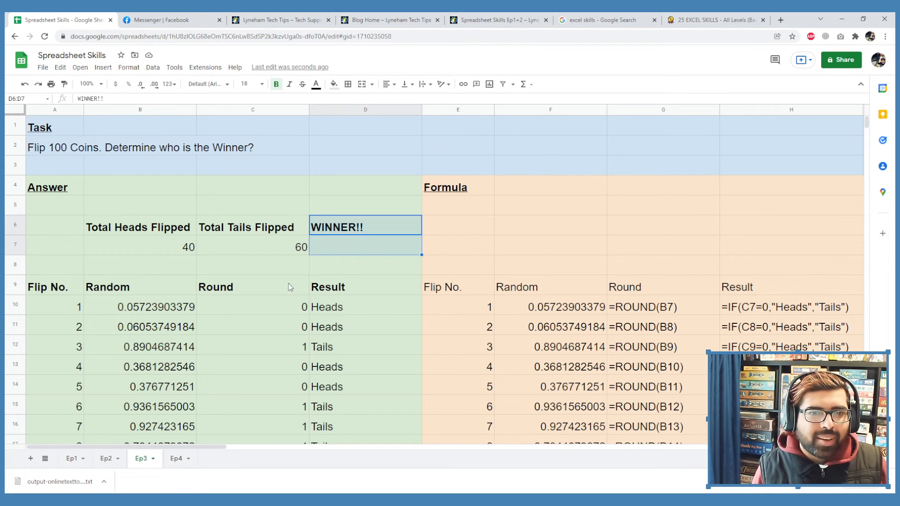
pyautogui.click(296, 258)
pyautogui.click(355, 243)
pyautogui.click(353, 280)
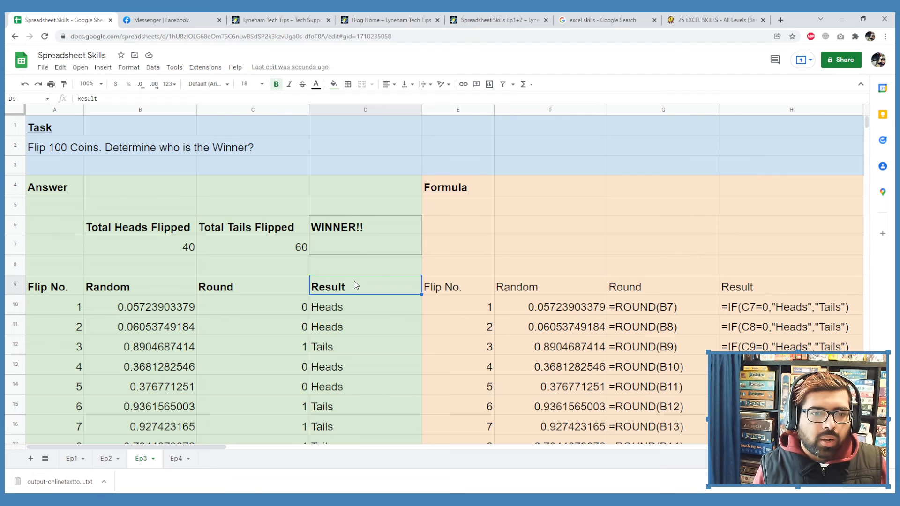
# Begin an IF formula in D7 that tests whether B7 is greater than C7
pyautogui.click(356, 241)
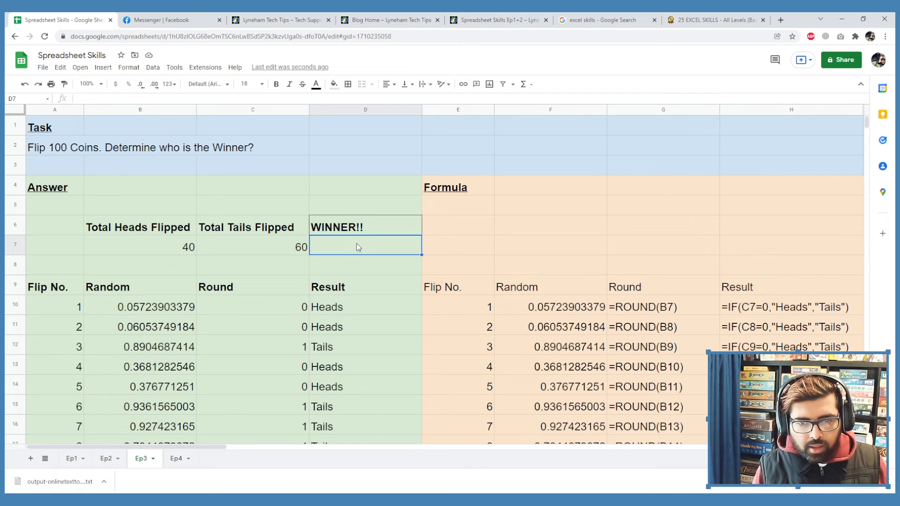
pyautogui.write('=IF(')
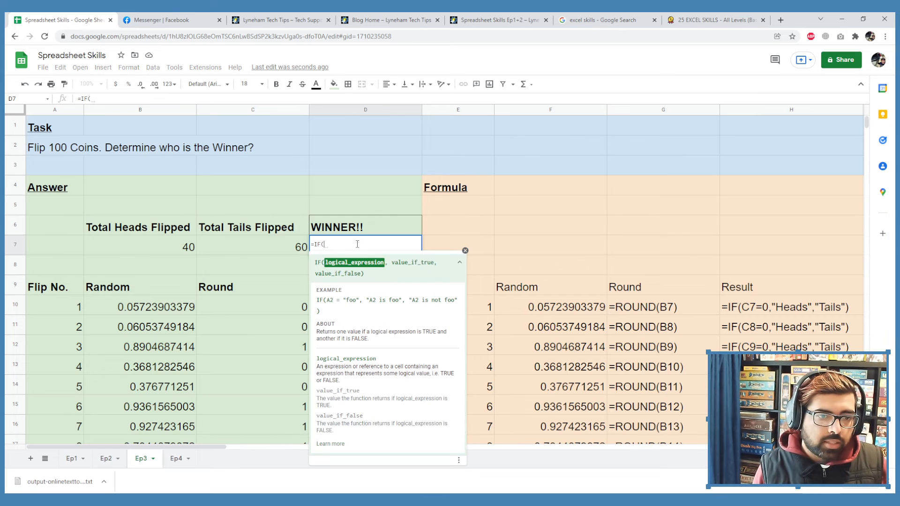
pyautogui.click(138, 252)
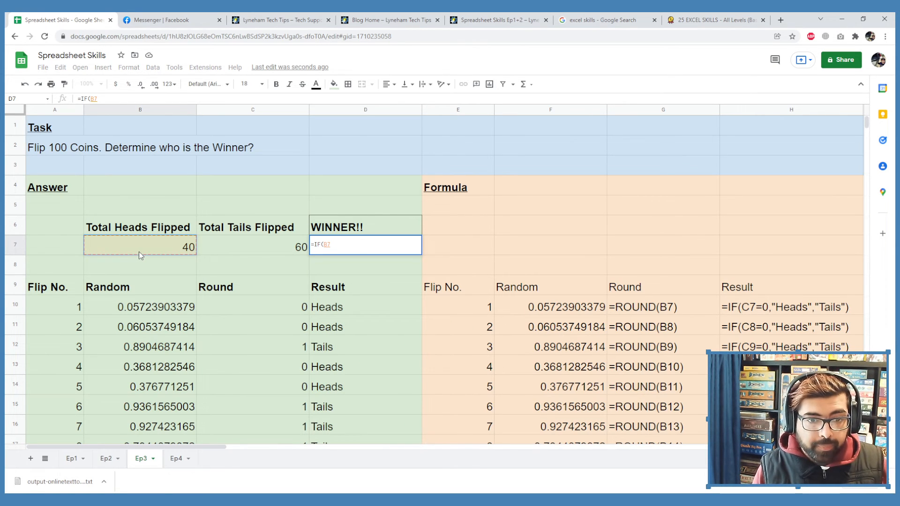
pyautogui.write('>')
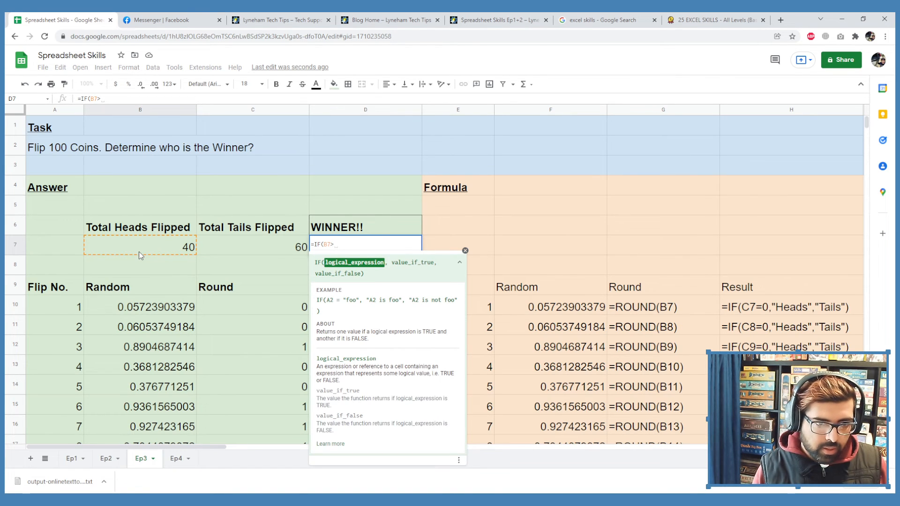
pyautogui.click(232, 249)
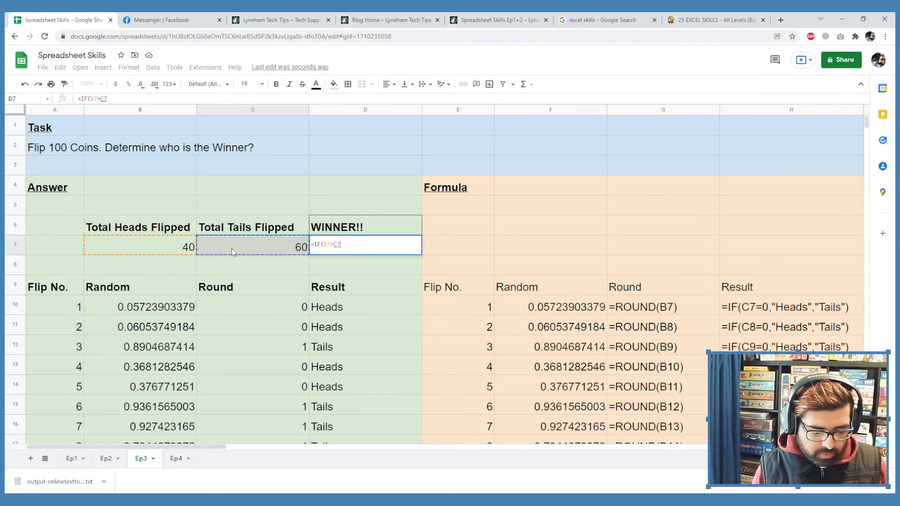
pyautogui.write(',')
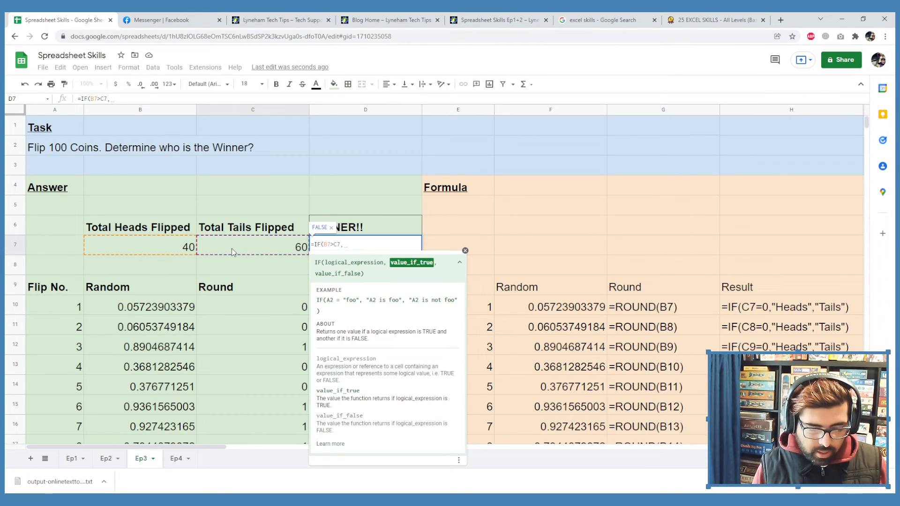
# Complete D7's IF formula so it returns "Heads Wins!" when true and "Tails Wins!" when false
pyautogui.write('"He')
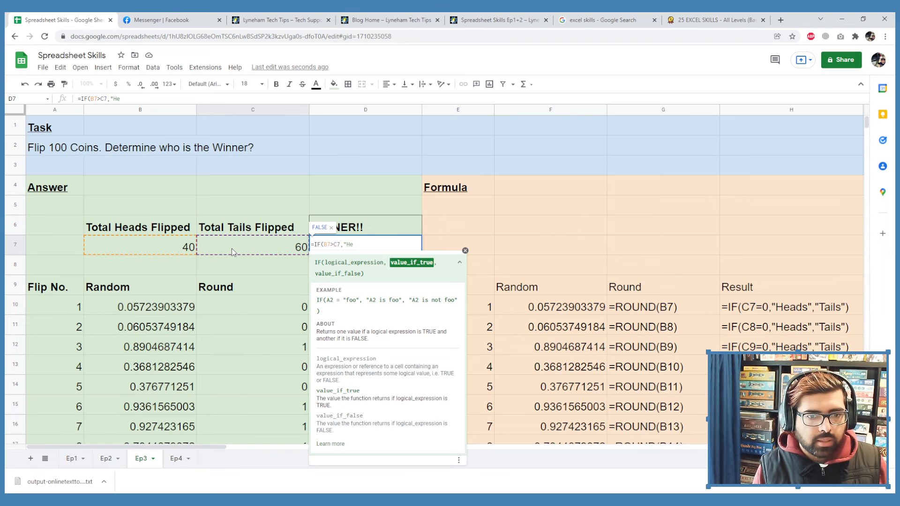
pyautogui.write('ads Wins')
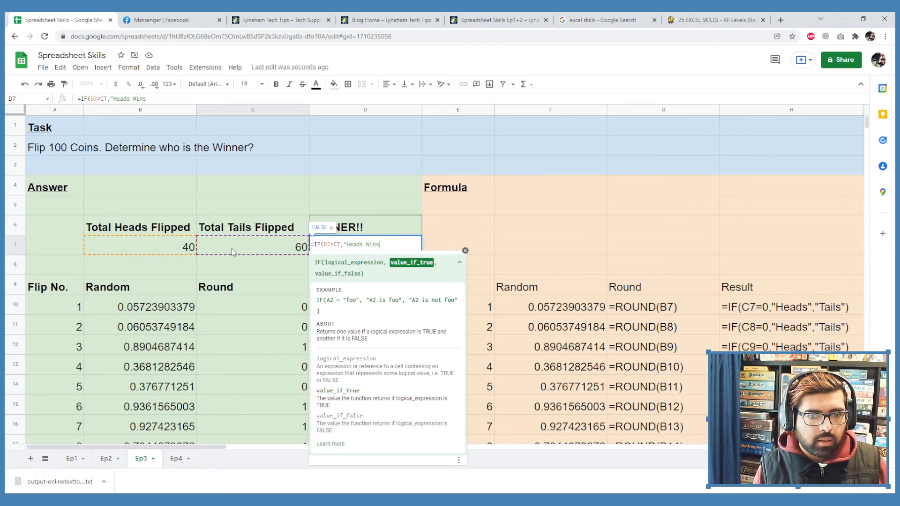
pyautogui.write('!')
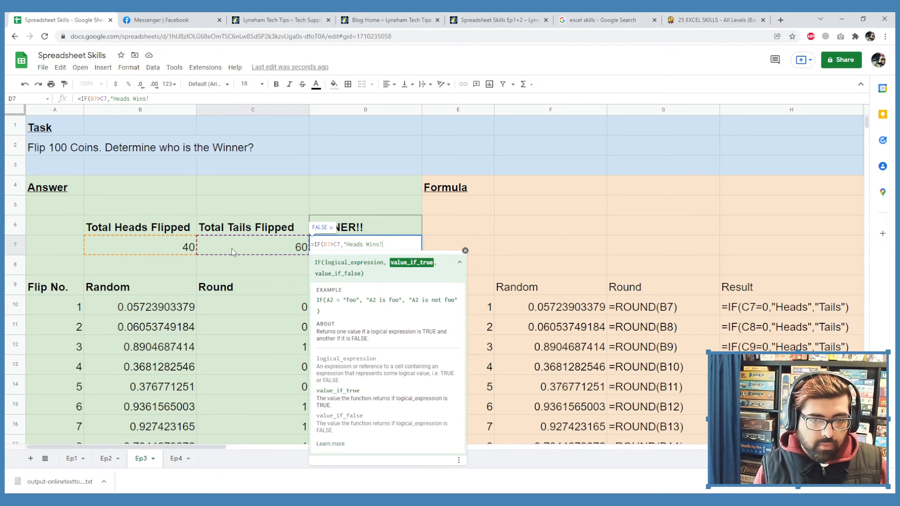
pyautogui.write('",')
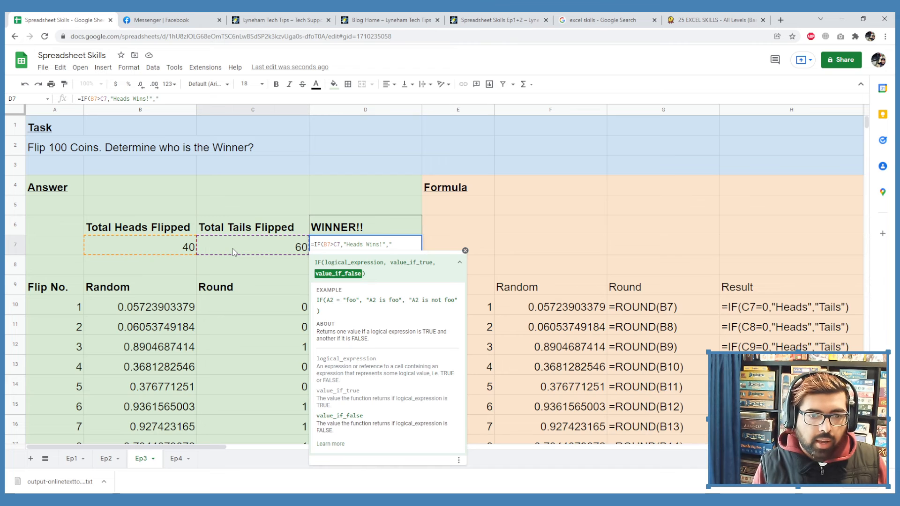
pyautogui.write('"Tails')
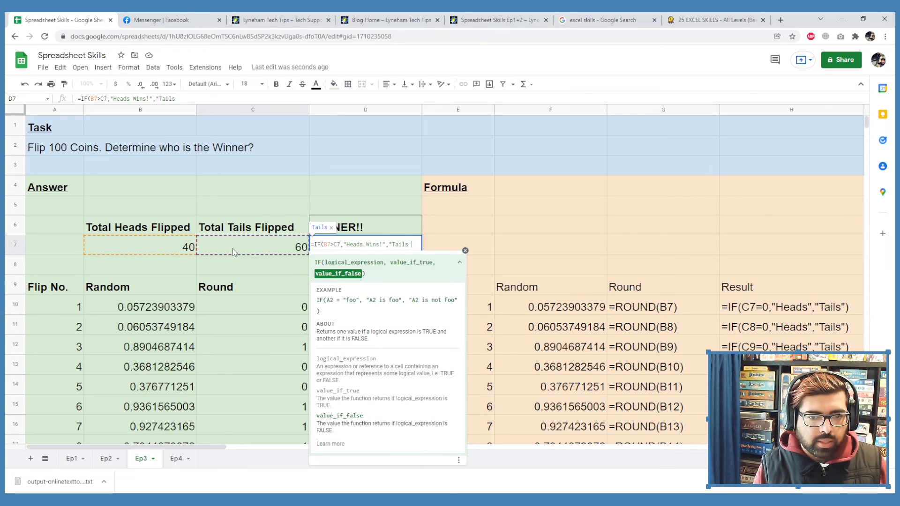
pyautogui.write(' Wins!')
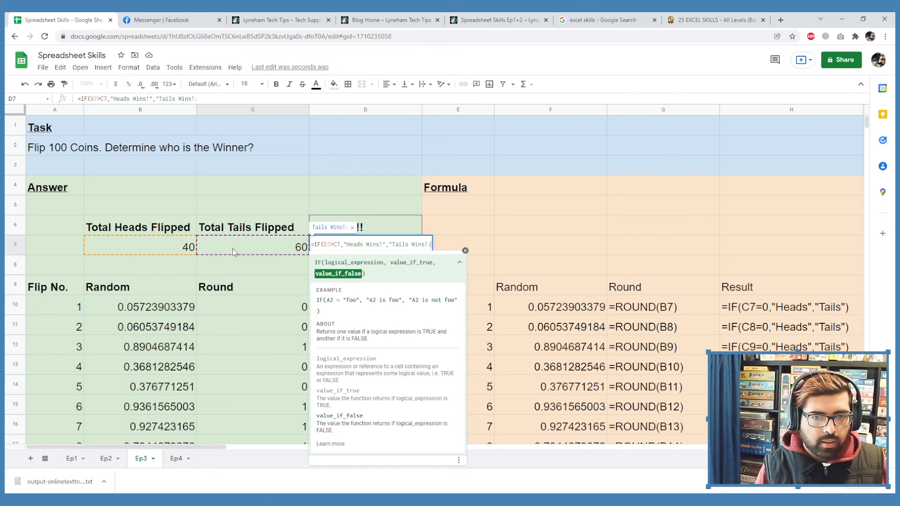
pyautogui.write('"')
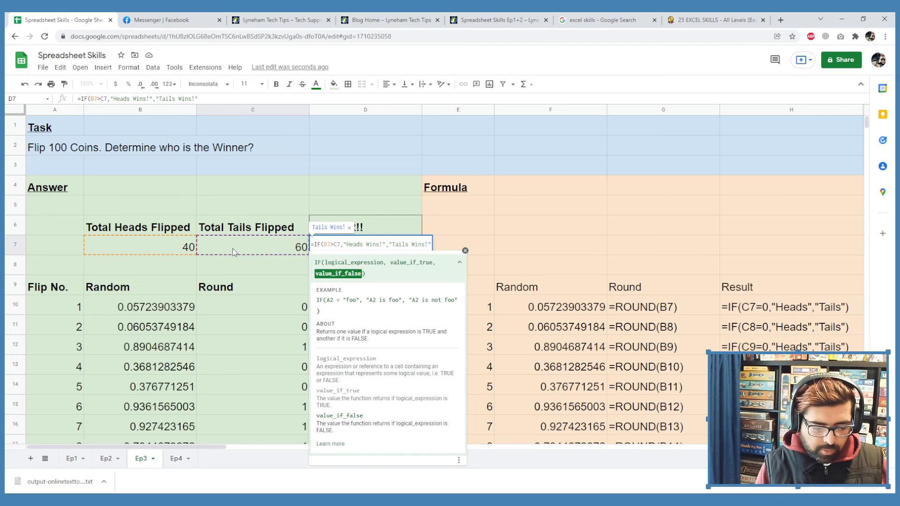
pyautogui.write(')')
pyautogui.press('Return')
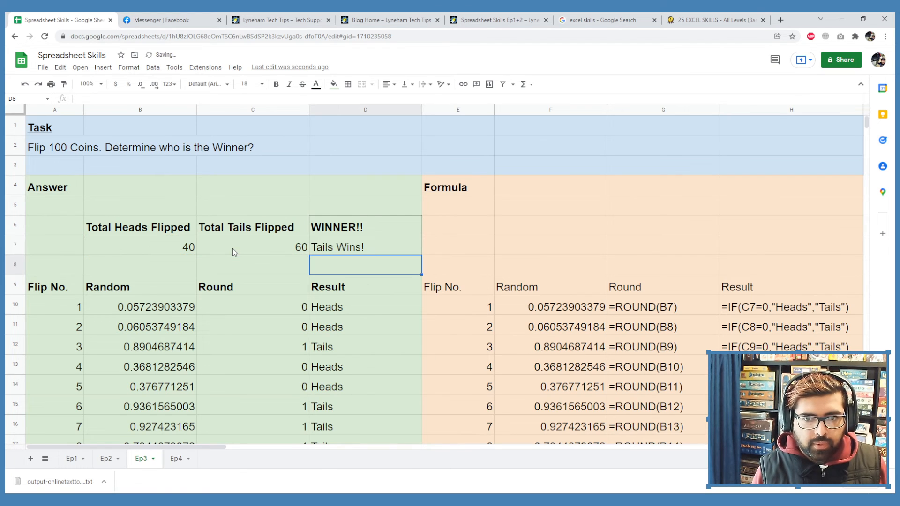
# Fill E9's FORMULATEXT formula up to row 6 and across to column H, covering E6:H9
pyautogui.click(471, 281)
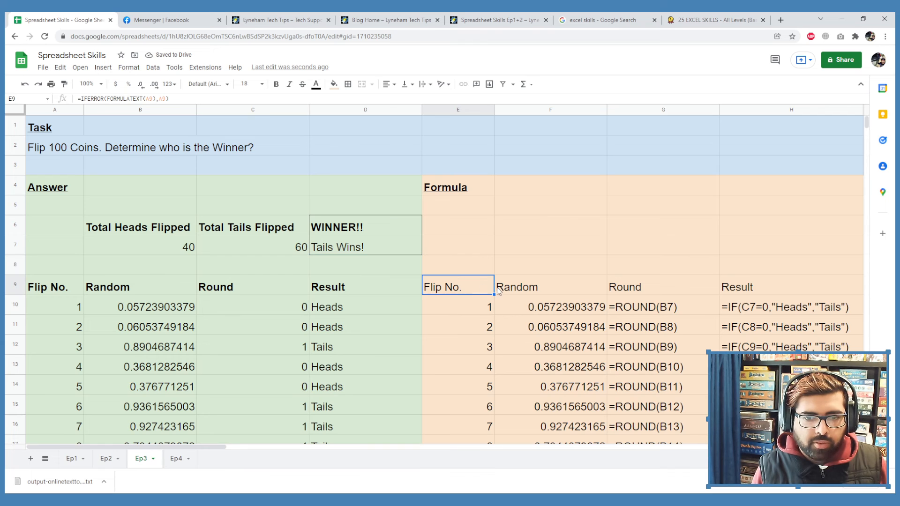
pyautogui.keyDown('shift'); pyautogui.click(488, 227); pyautogui.keyUp('shift')
pyautogui.moveTo(494, 295); pyautogui.dragTo(778, 281)
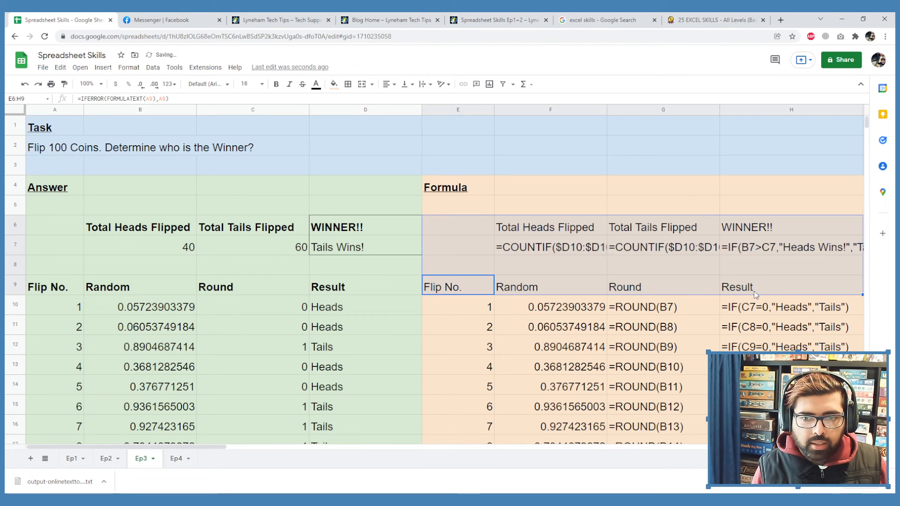
pyautogui.click(622, 272)
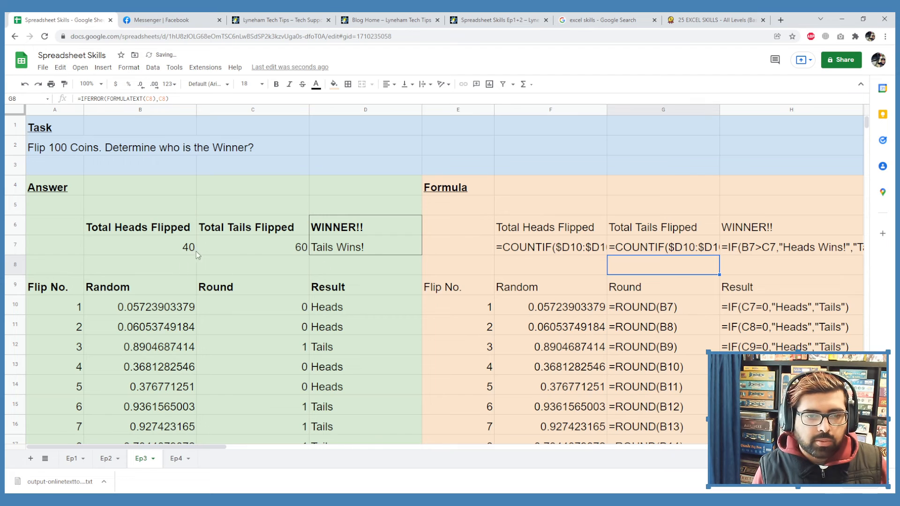
pyautogui.click(336, 248)
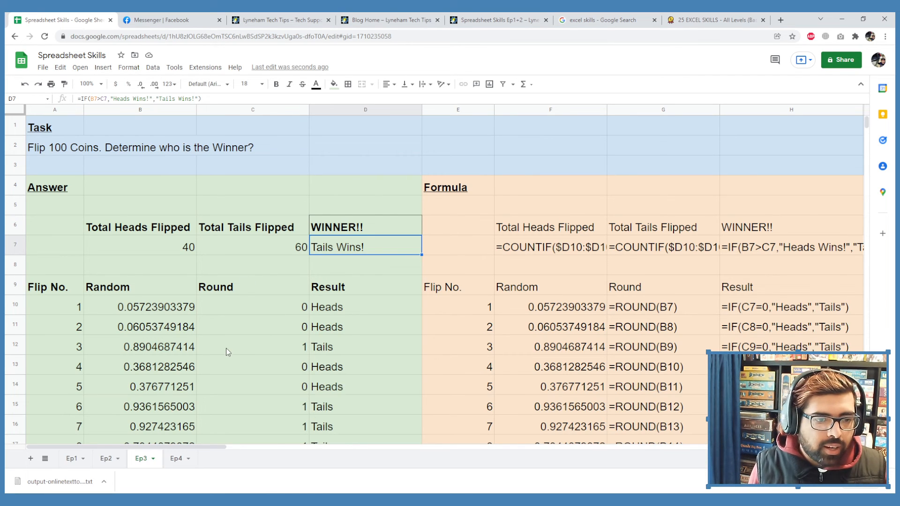
# Replace the fixed random number of the first flip in B10 with the formula =Rand()
pyautogui.moveTo(158, 309); pyautogui.dragTo(157, 373)
pyautogui.scroll(-2, 157, 373)
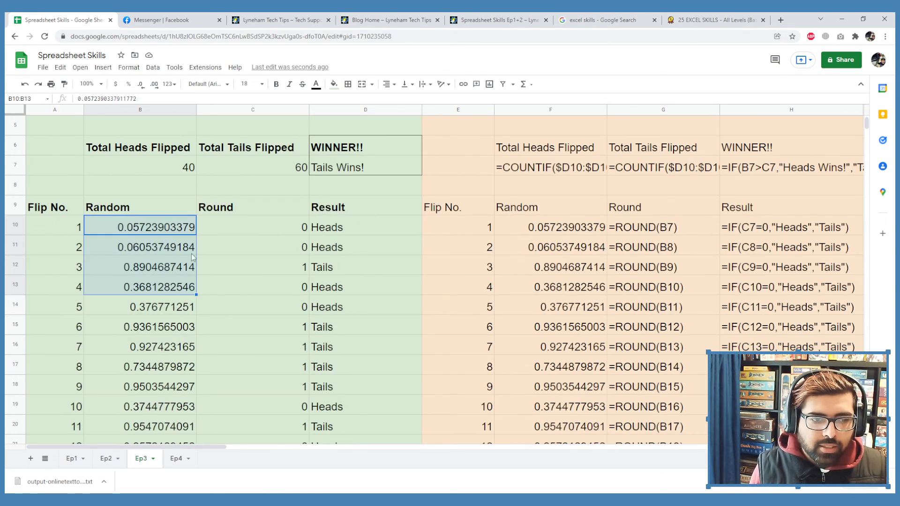
pyautogui.click(177, 230)
pyautogui.write('Ran')
pyautogui.press('BackSpace')
pyautogui.press('BackSpace')
pyautogui.press('BackSpace')
pyautogui.press('BackSpace')
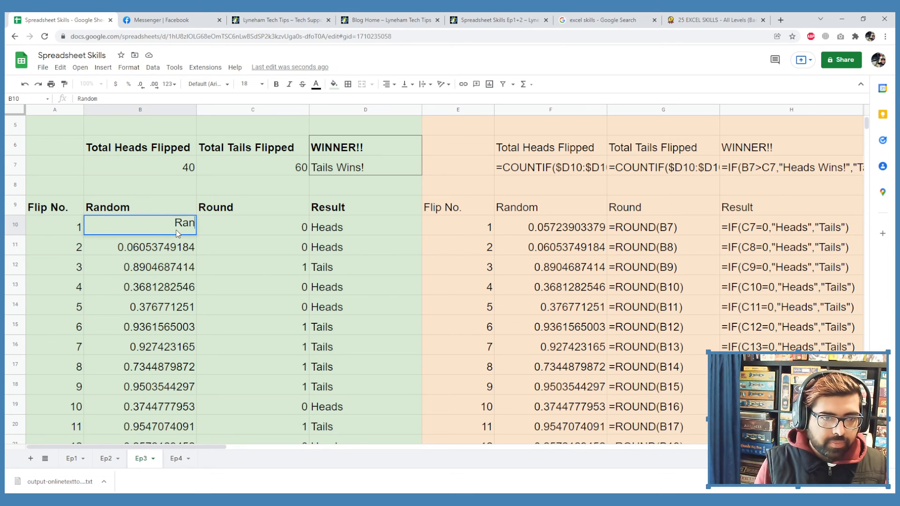
pyautogui.write('=Rand()')
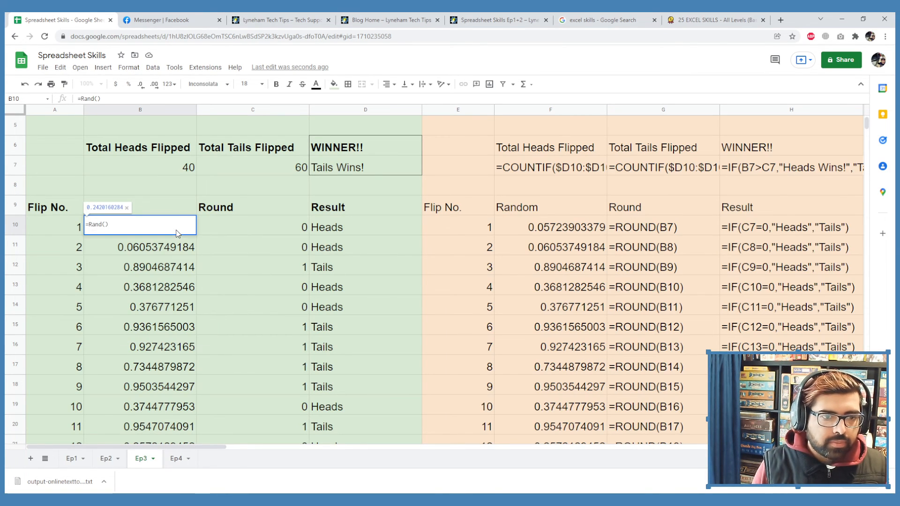
pyautogui.press('Return')
# Fill B10's =Rand() formula down the Random column through B150
pyautogui.click(189, 228)
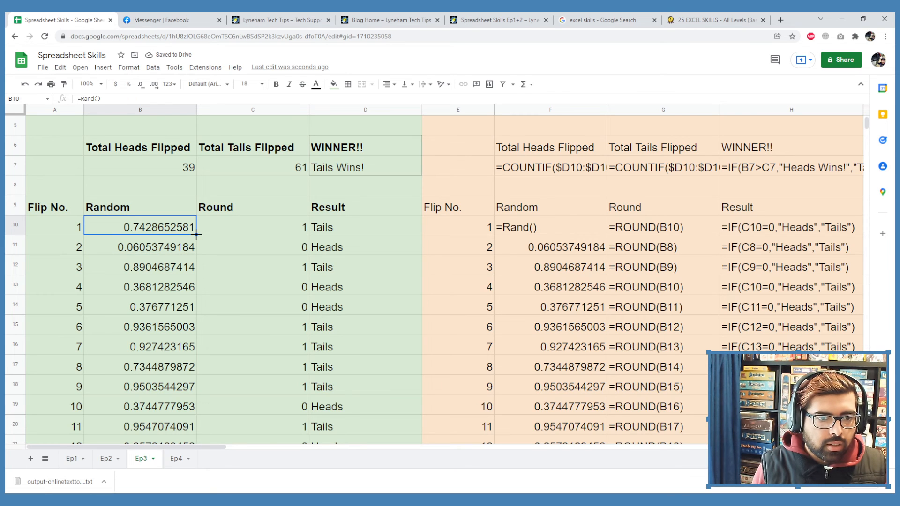
pyautogui.moveTo(192, 243); pyautogui.dragTo(187, 307)
pyautogui.click(182, 232)
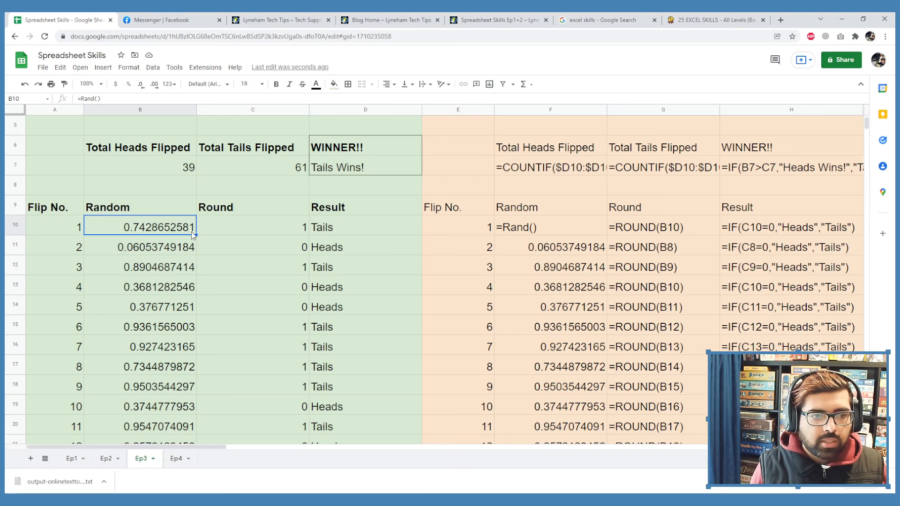
pyautogui.moveTo(195, 234); pyautogui.dragTo(139, 146)
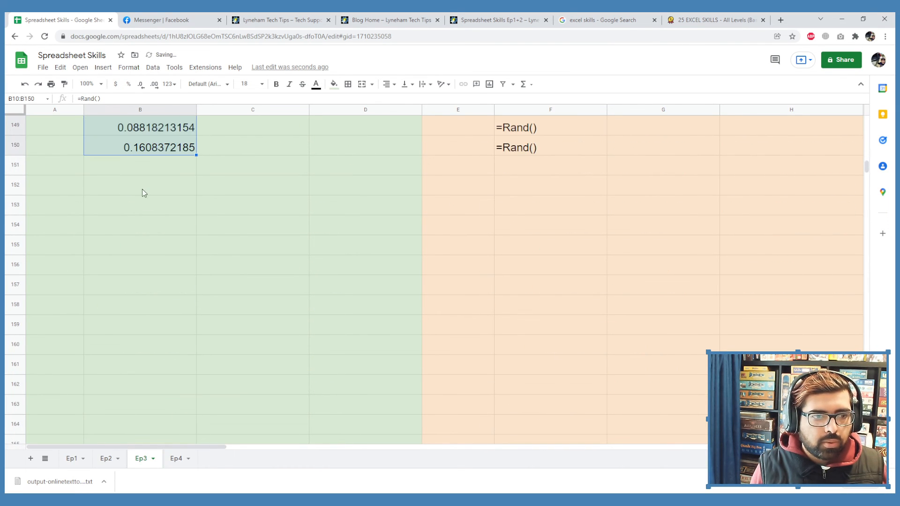
pyautogui.scroll(3, 188, 234)
pyautogui.moveTo(194, 294); pyautogui.dragTo(197, 206)
pyautogui.hotkey('ctrl', 'z')
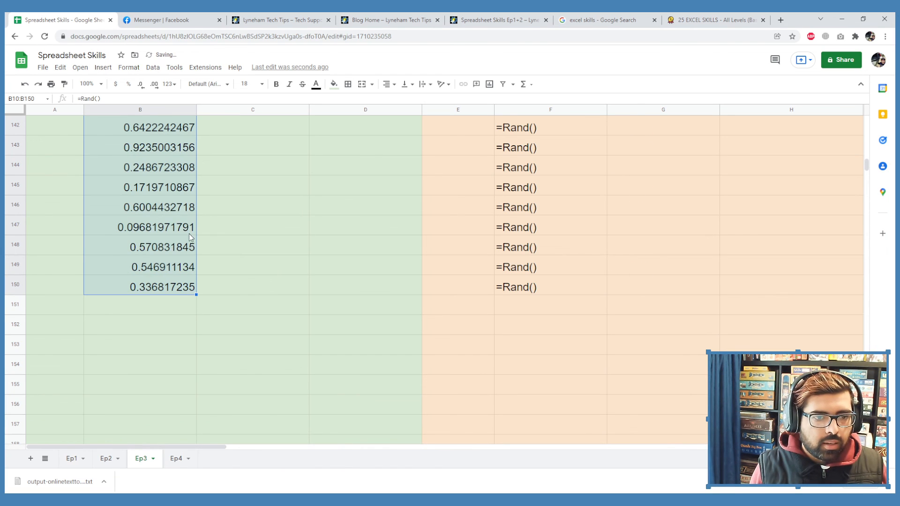
# Clear the surplus =Rand() formulas below flip 100 in B110:B150
pyautogui.scroll(3, 189, 233)
pyautogui.scroll(-2, 147, 334)
pyautogui.click(143, 349)
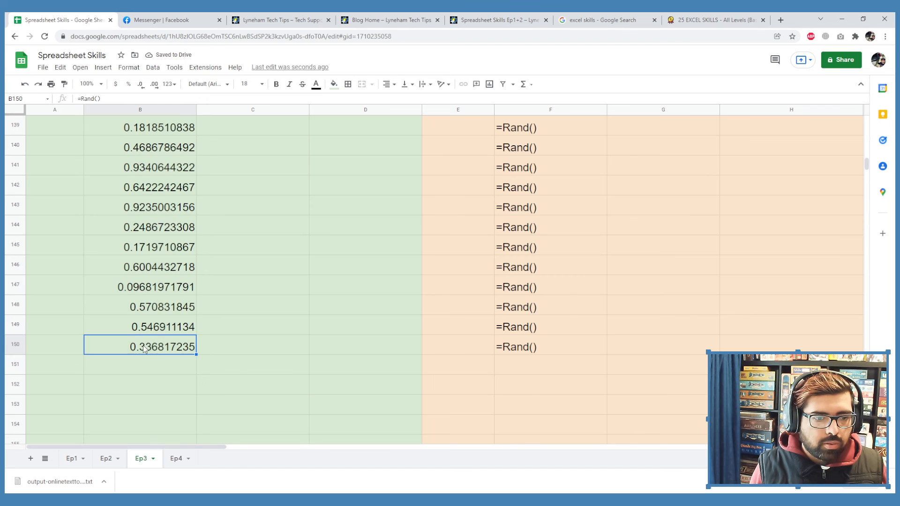
pyautogui.scroll(14, 148, 352)
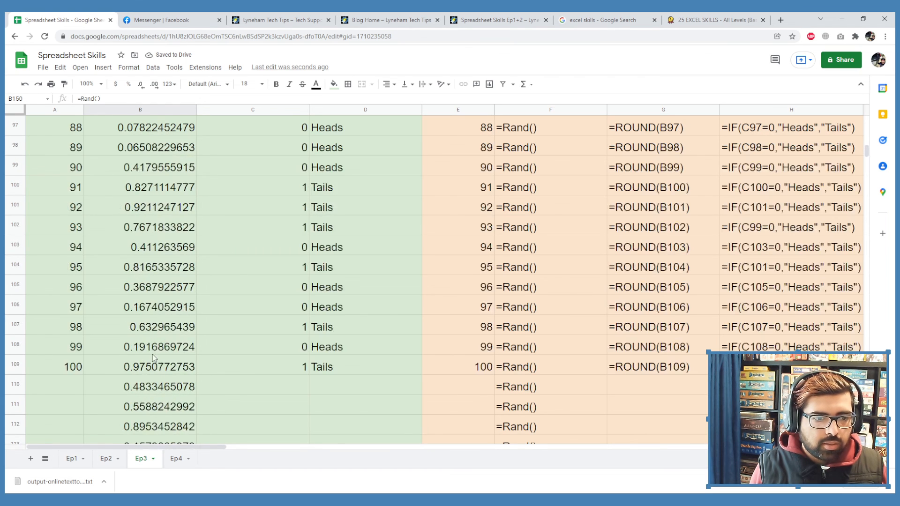
pyautogui.keyDown('shift'); pyautogui.click(145, 392); pyautogui.keyUp('shift')
pyautogui.press('Delete')
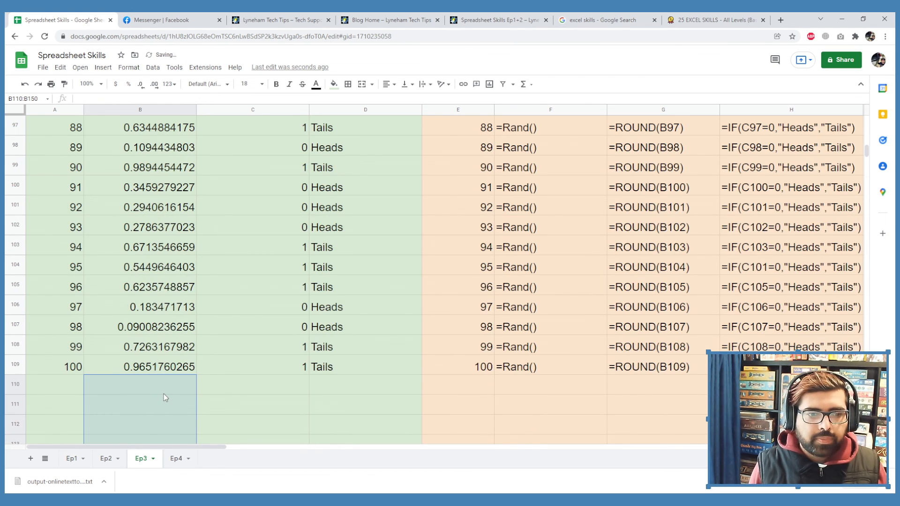
pyautogui.scroll(20, 164, 397)
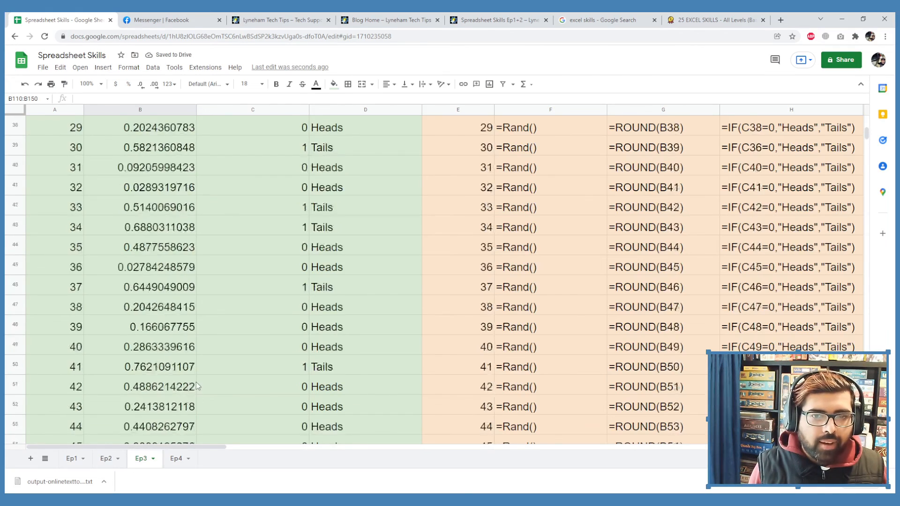
pyautogui.scroll(12, 201, 381)
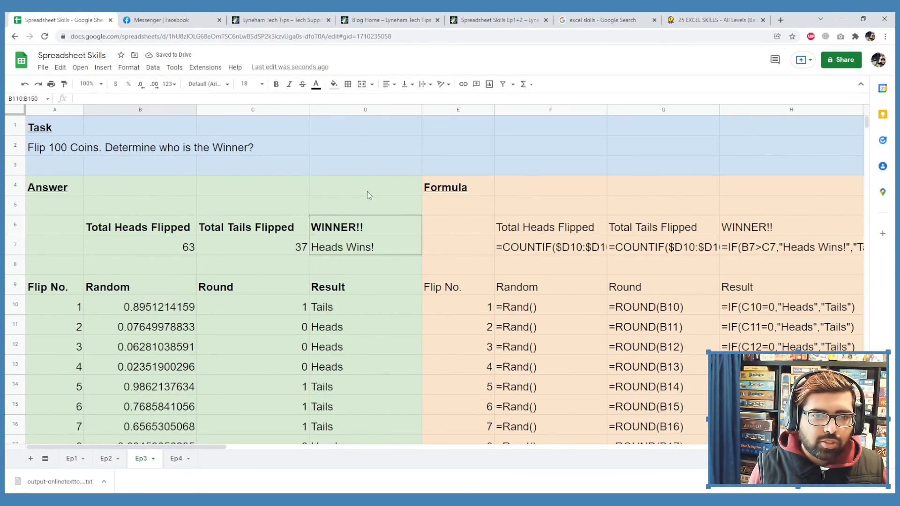
# Recalculate the coin flips repeatedly by entering 1 and 2 alternately in D2, then 3 through 8, then 1 and 2
pyautogui.click(371, 187)
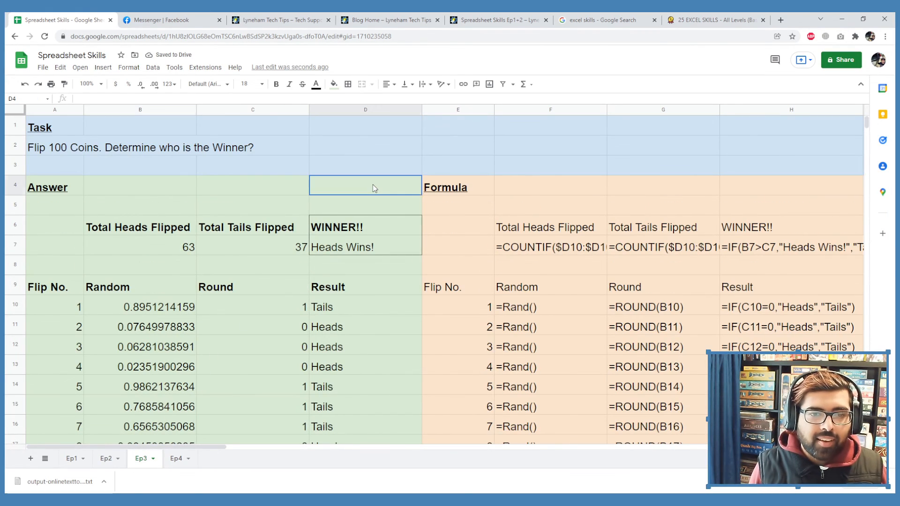
pyautogui.click(380, 152)
pyautogui.write('1')
pyautogui.press('Return')
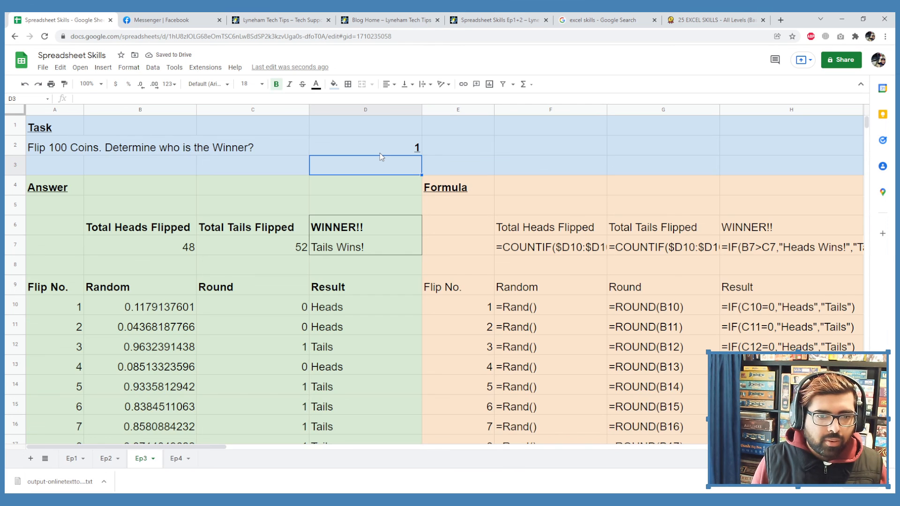
pyautogui.click(380, 152)
pyautogui.write('2')
pyautogui.press('Return')
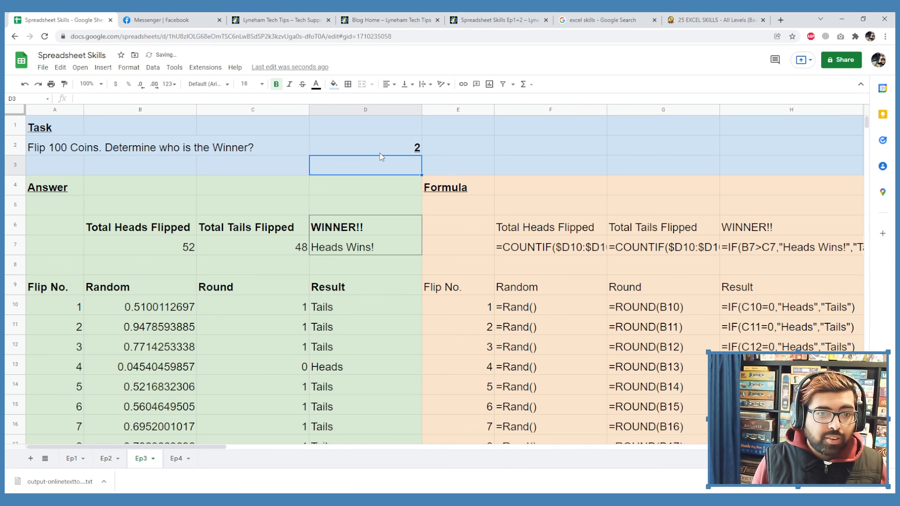
pyautogui.click(379, 153)
pyautogui.write('1')
pyautogui.press('Return')
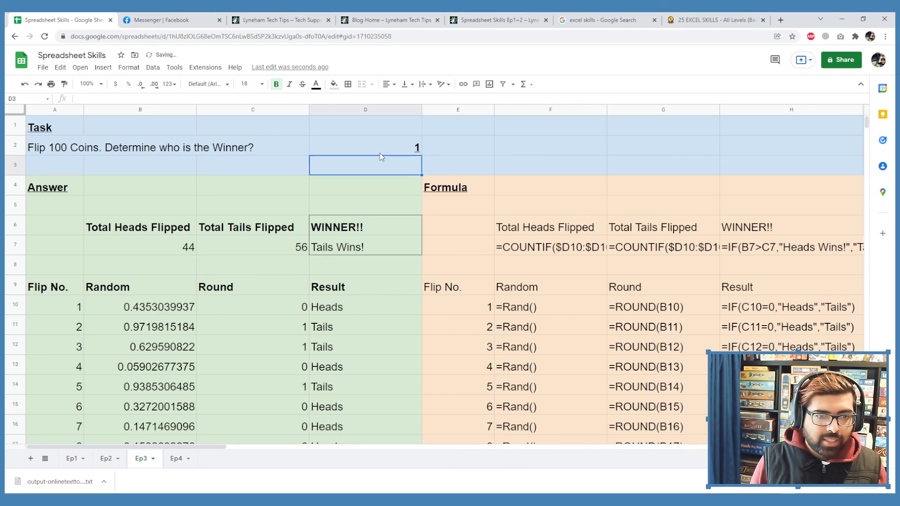
pyautogui.click(379, 153)
pyautogui.write('2')
pyautogui.press('Return')
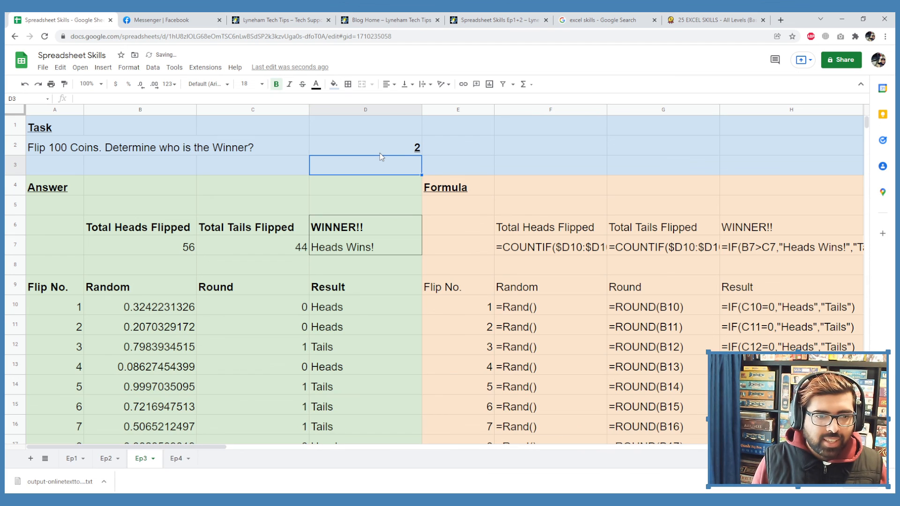
pyautogui.click(380, 153)
pyautogui.write('1')
pyautogui.press('Return')
pyautogui.click(379, 152)
pyautogui.write('2')
pyautogui.press('Return')
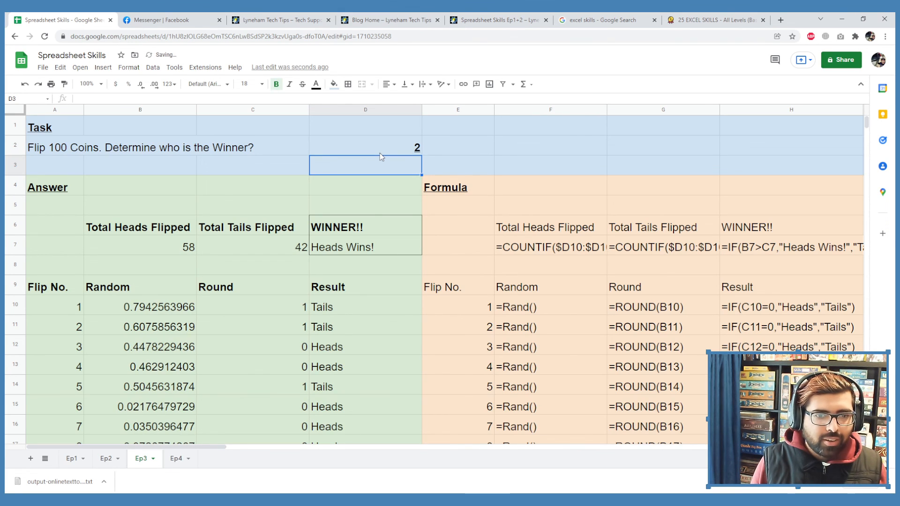
pyautogui.click(380, 153)
pyautogui.write('3')
pyautogui.press('Return')
pyautogui.click(379, 153)
pyautogui.write('4')
pyautogui.press('Return')
pyautogui.click(379, 153)
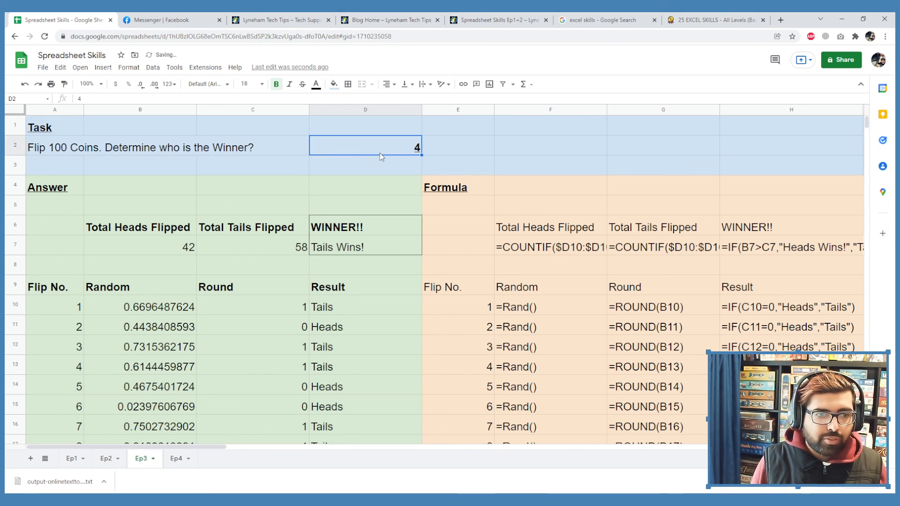
pyautogui.write('5')
pyautogui.press('Return')
pyautogui.click(380, 152)
pyautogui.write('6')
pyautogui.press('Return')
pyautogui.click(379, 153)
pyautogui.write('7')
pyautogui.press('Return')
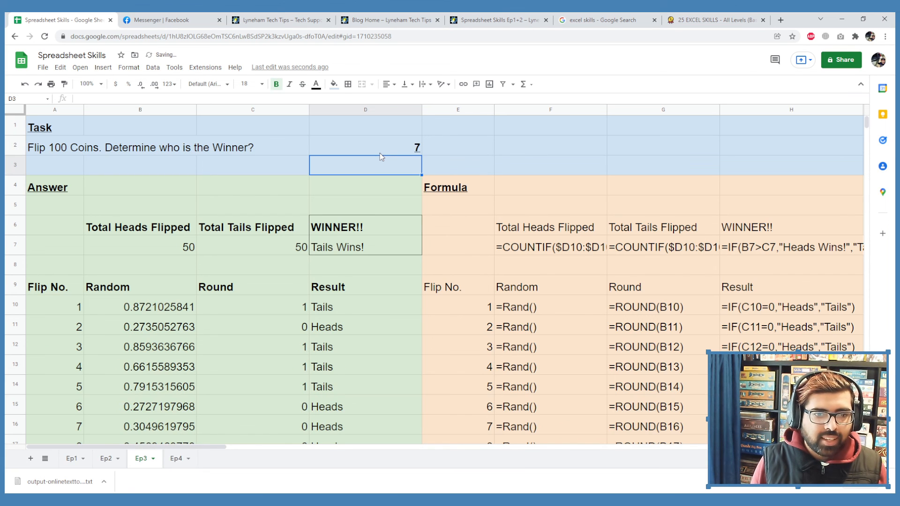
pyautogui.click(379, 152)
pyautogui.write('8')
pyautogui.press('Return')
pyautogui.click(380, 153)
pyautogui.write('1')
pyautogui.press('Return')
pyautogui.click(379, 153)
pyautogui.write('2')
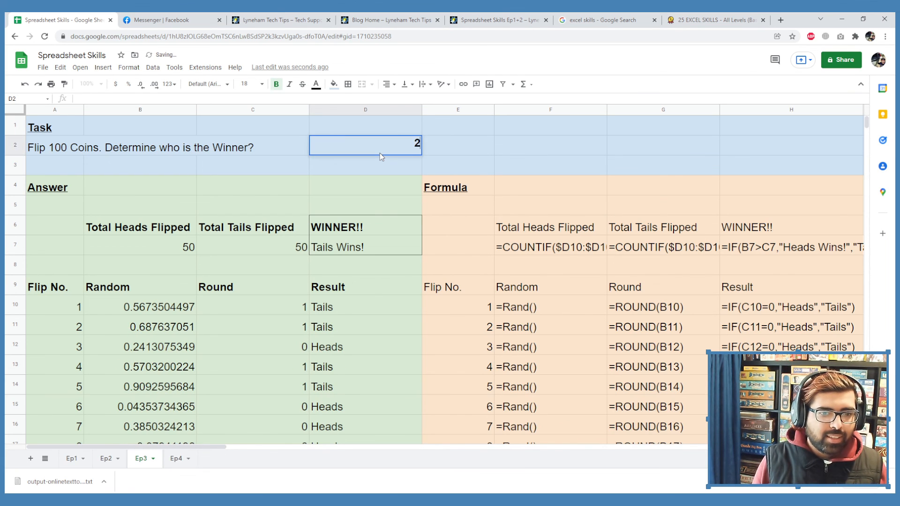
pyautogui.press('Return')
pyautogui.write('3')
pyautogui.press('Down')
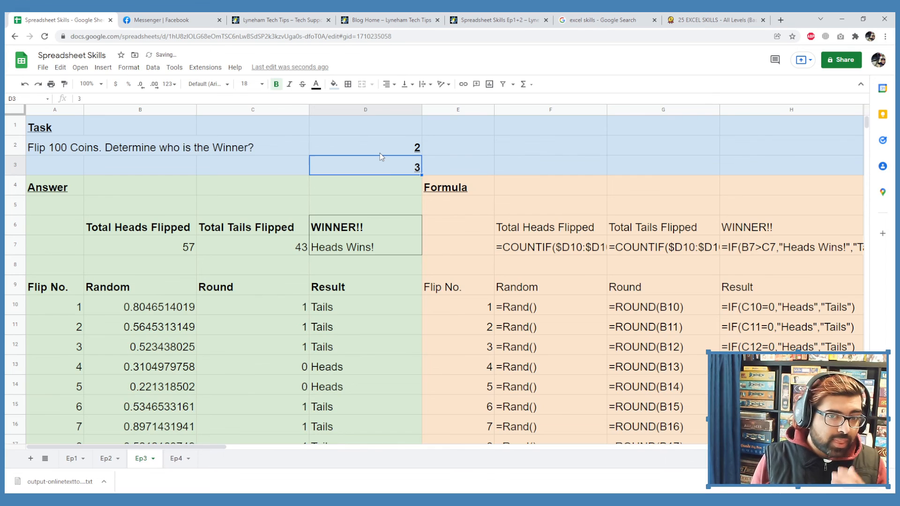
pyautogui.press('Delete')
pyautogui.press('Up')
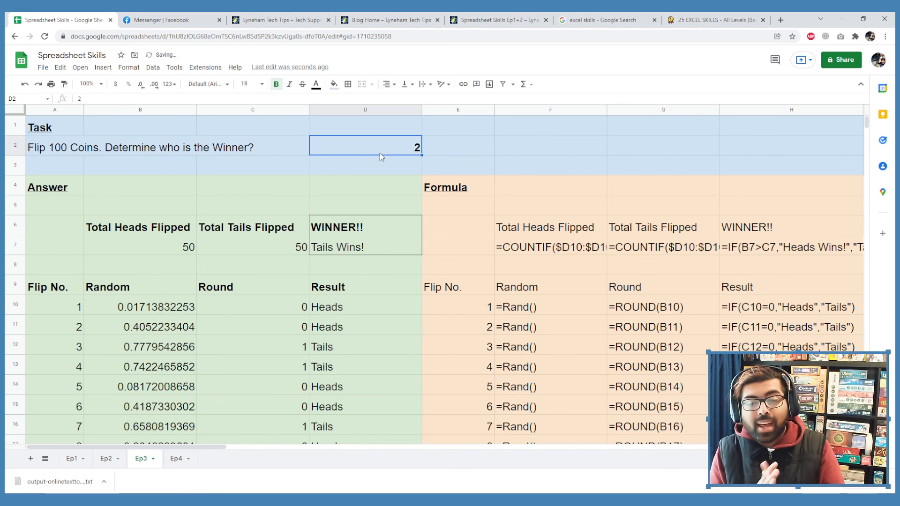